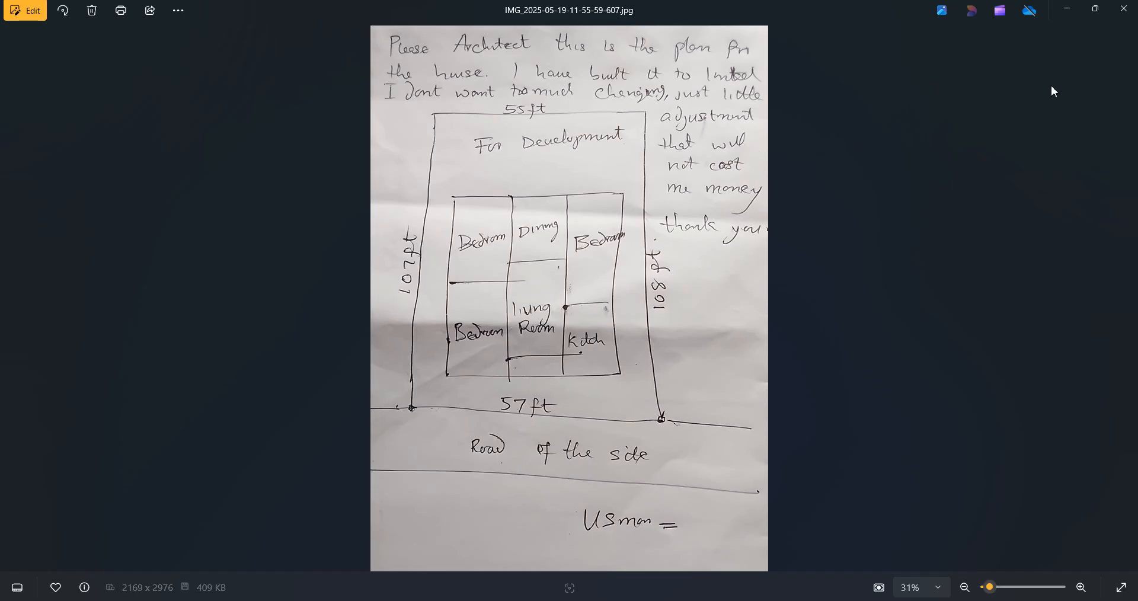
View the client's hand-drawn house plan and the house rendering, switching to the Level 1 floor plan in Revit
mouse_move(867, 598)
left_click(867, 558)
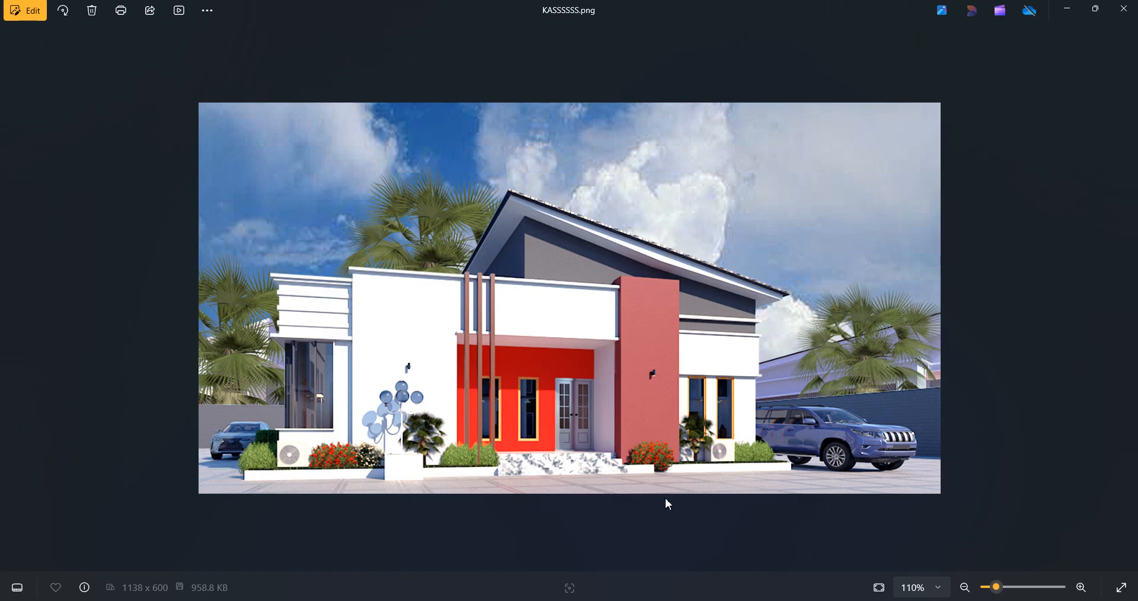
mouse_move(655, 599)
left_click(656, 551)
Delete the rectangular outline of walls inside the property boundary on the Level 1 plan
scroll(446, 297, "up", 3)
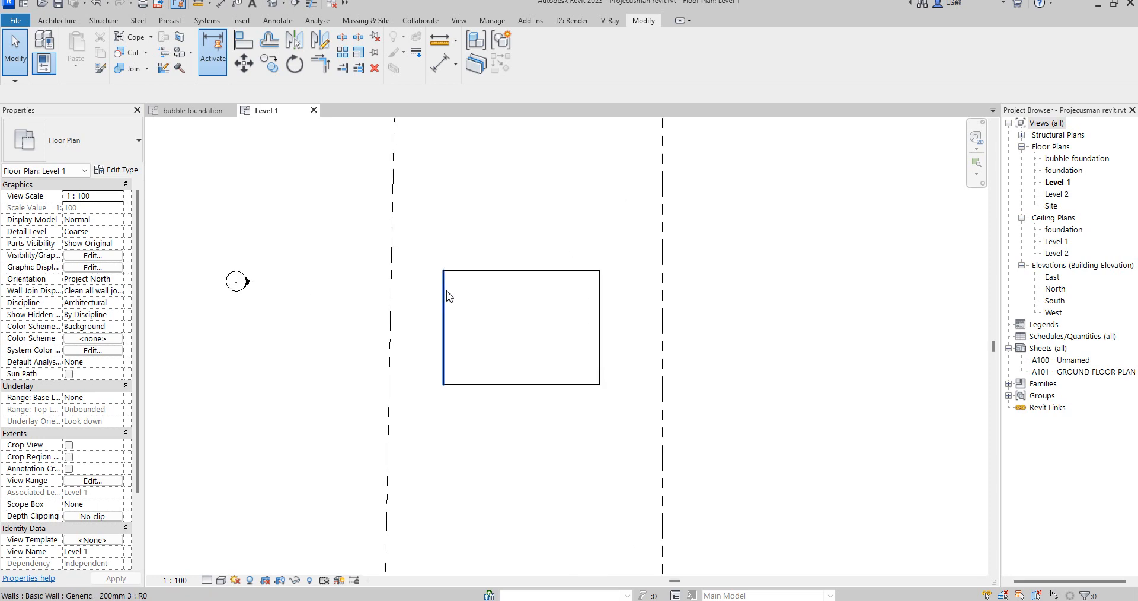
scroll(482, 318, "down", 2)
scroll(478, 315, "up", 3)
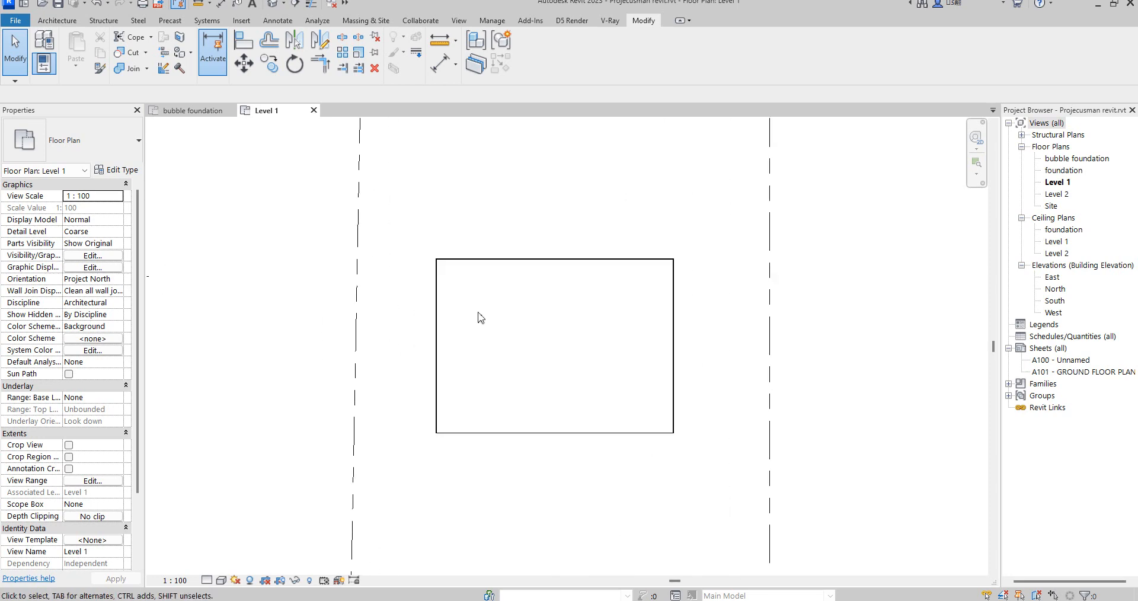
scroll(460, 313, "down", 2)
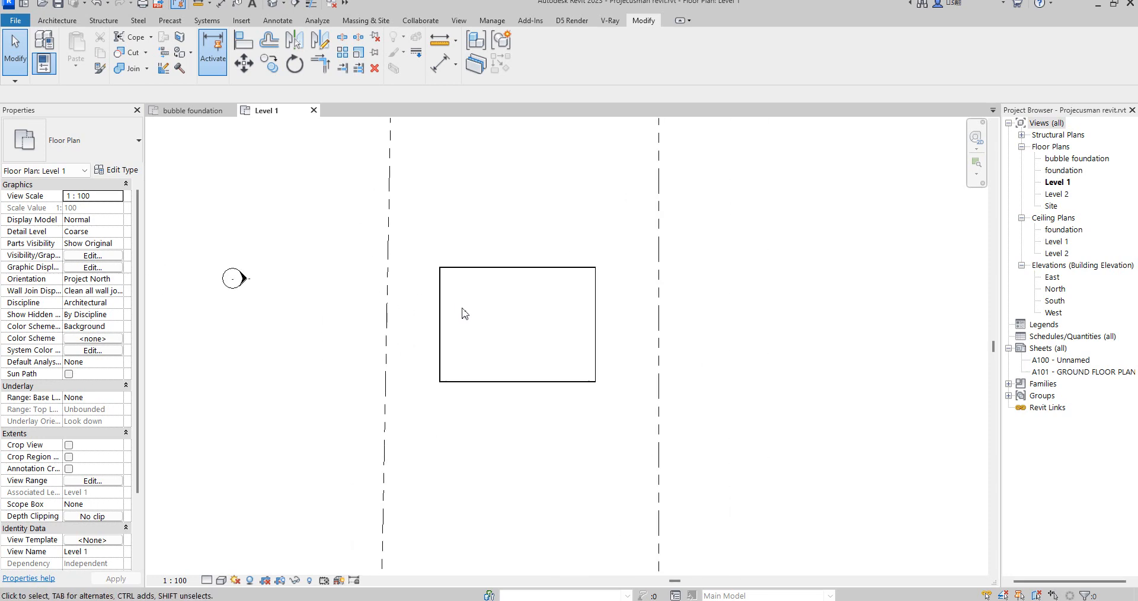
scroll(396, 280, "down", 3)
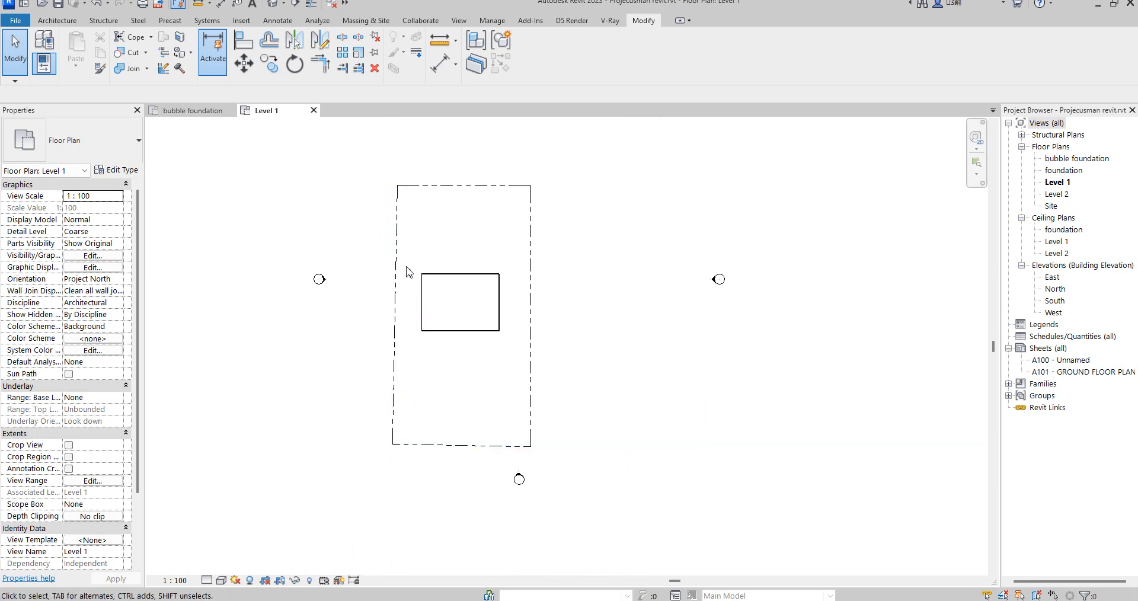
left_click_drag(371, 254, 566, 362)
key("Delete")
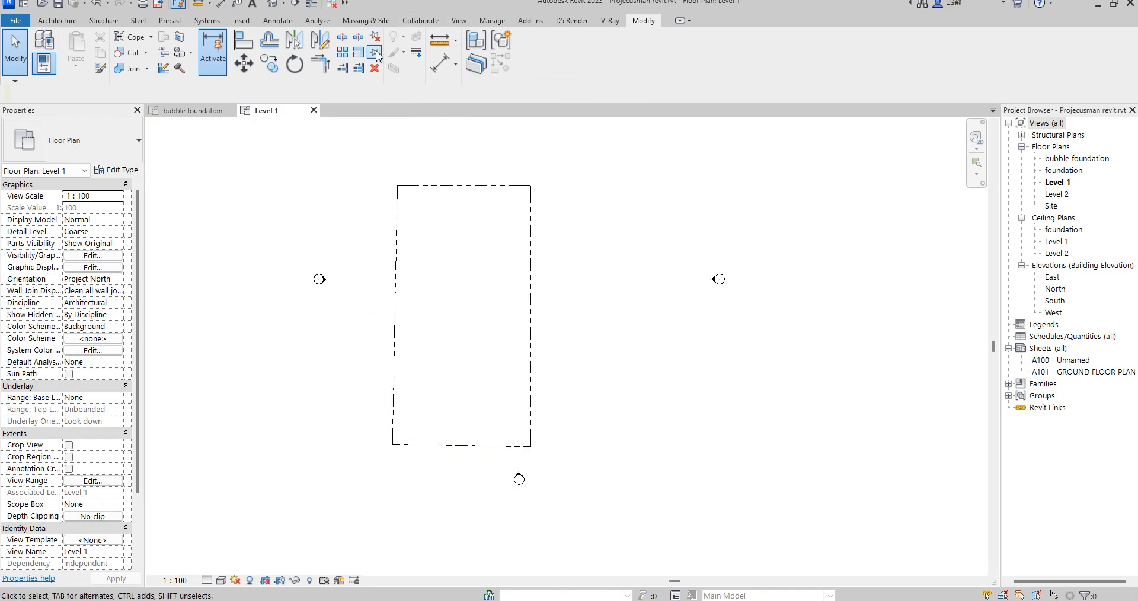
Draw a horizontal detail line about 16958 mm long across the upper part of the plot, from side boundary to side boundary
left_click(278, 20)
left_click(308, 53)
left_click(395, 267)
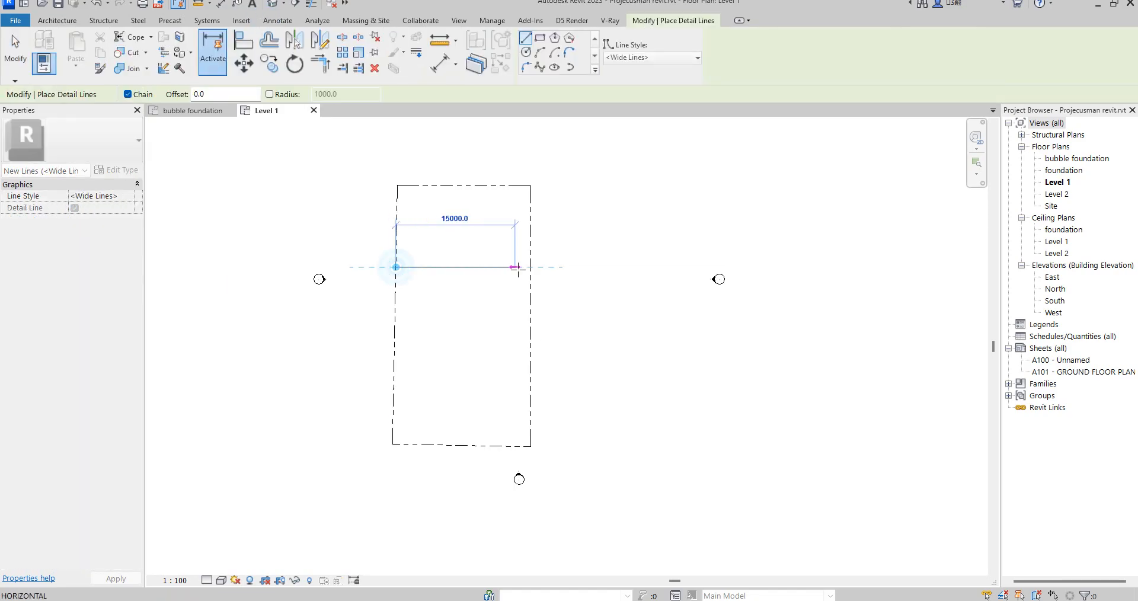
left_click(532, 268)
key("Escape")
key("Escape")
scroll(435, 303, "up", 1)
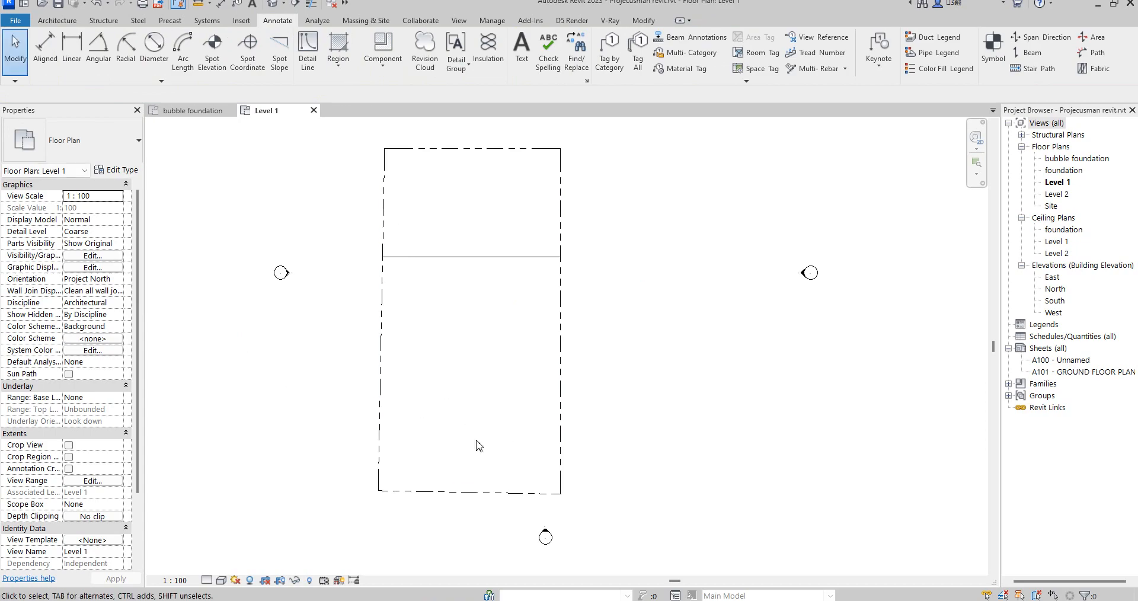
scroll(451, 249, "down", 2)
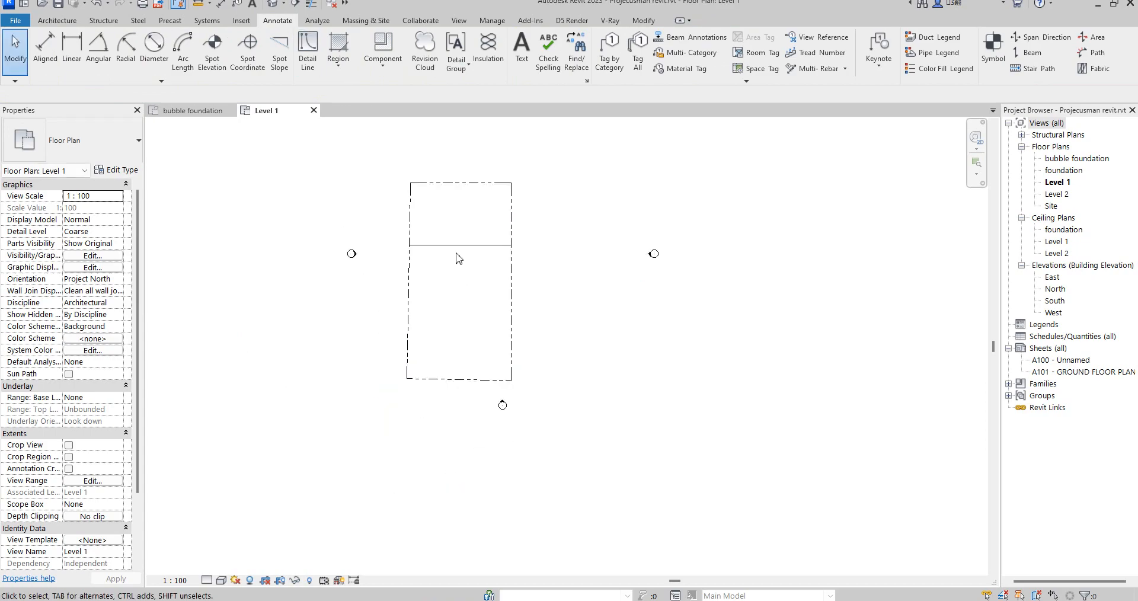
Draw two parallel horizontal detail lines about 30000 mm long below the plot's front boundary to mark the road
left_click(461, 246)
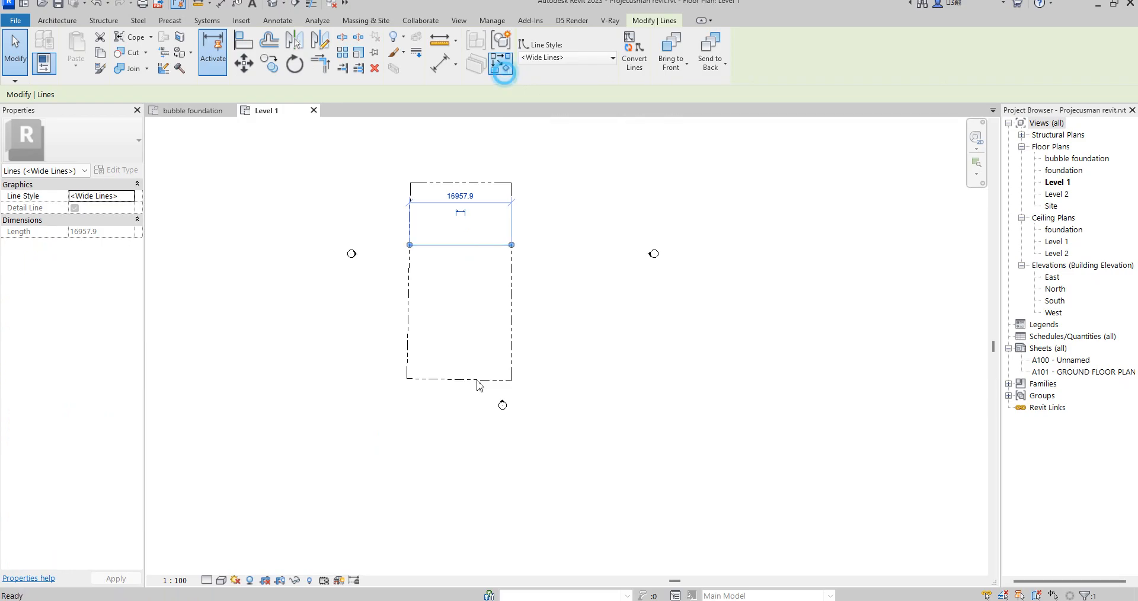
left_click(500, 64)
scroll(384, 405, "up", 1)
left_click(370, 388)
left_click(678, 388)
right_click(665, 321)
left_click(704, 330)
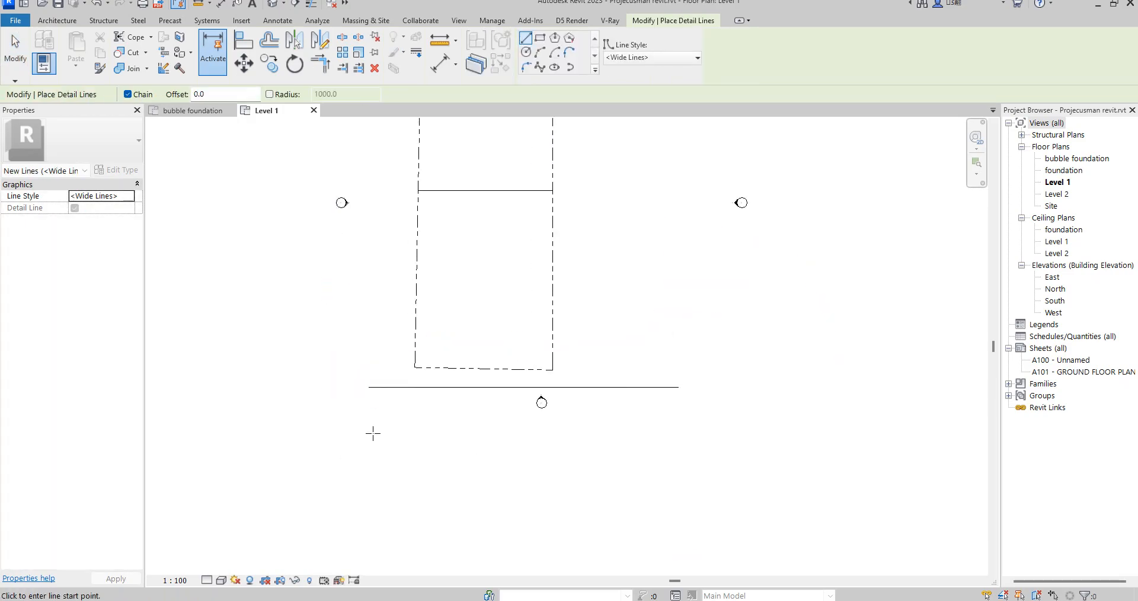
left_click(369, 435)
left_click(678, 436)
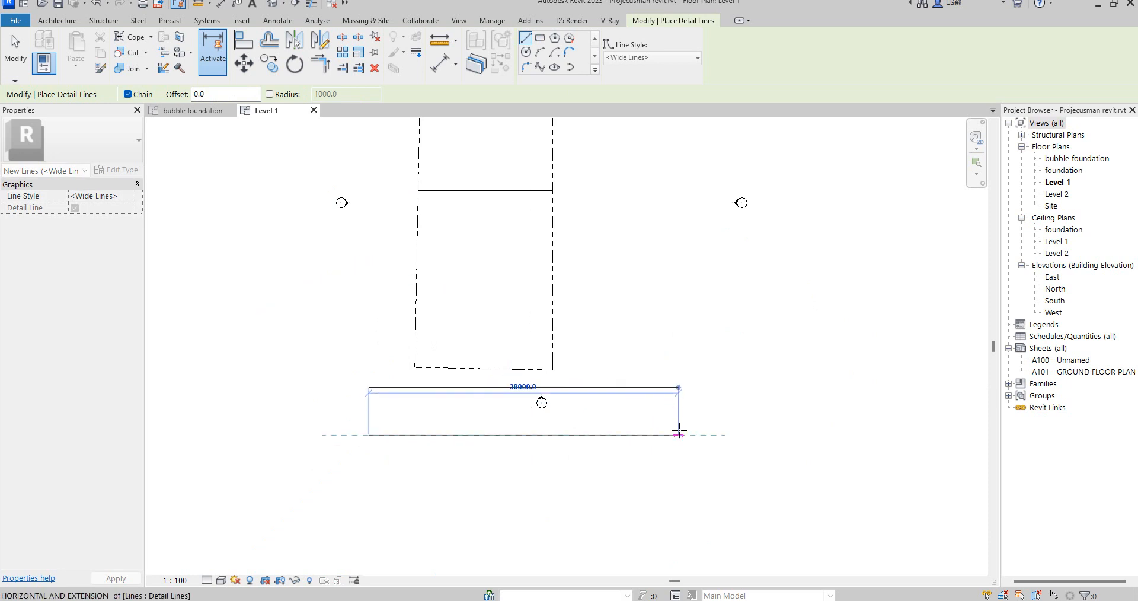
key("Escape")
key("Escape")
scroll(460, 349, "up", 5)
scroll(468, 372, "down", 4)
scroll(512, 190, "up", 1)
scroll(497, 327, "down", 2)
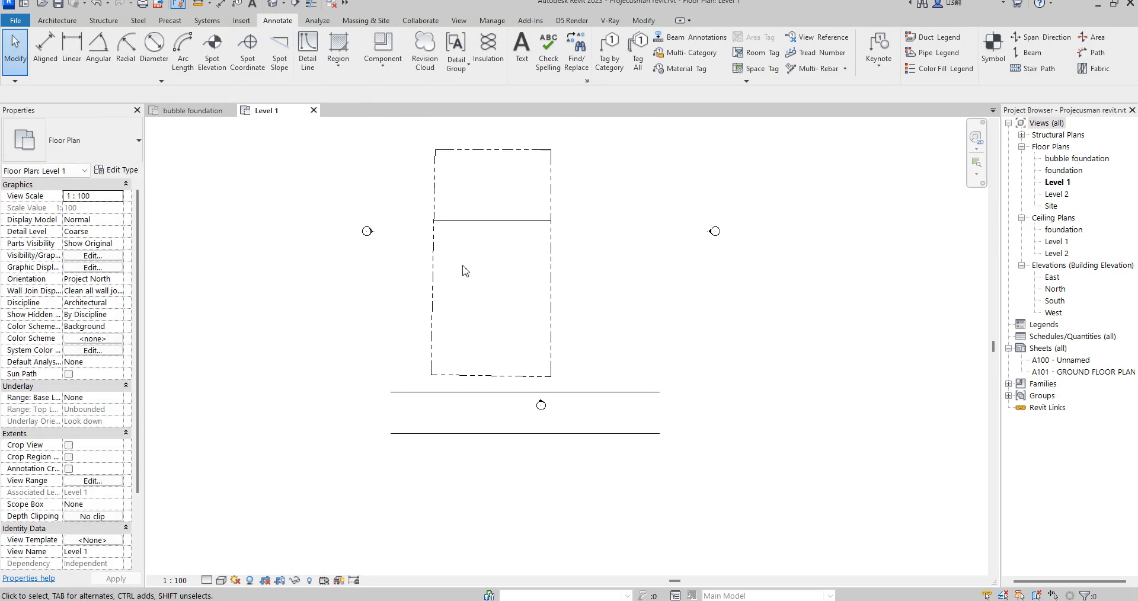
Start an architectural wall with the Basic Wall type Generic - 200mm
left_click(56, 21)
left_click(45, 63)
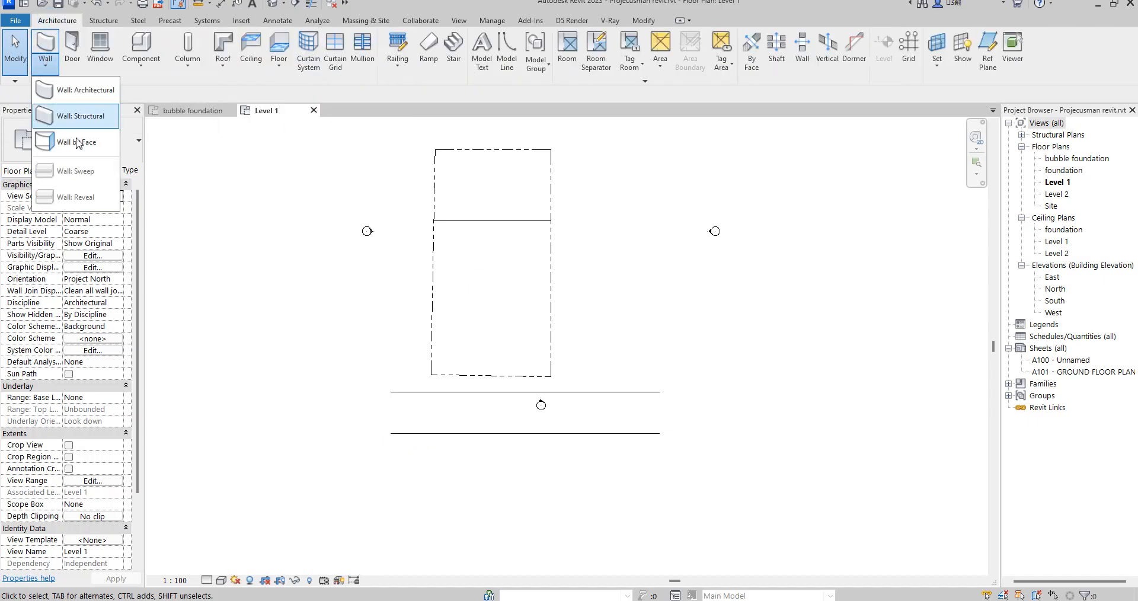
left_click(83, 90)
left_click(94, 138)
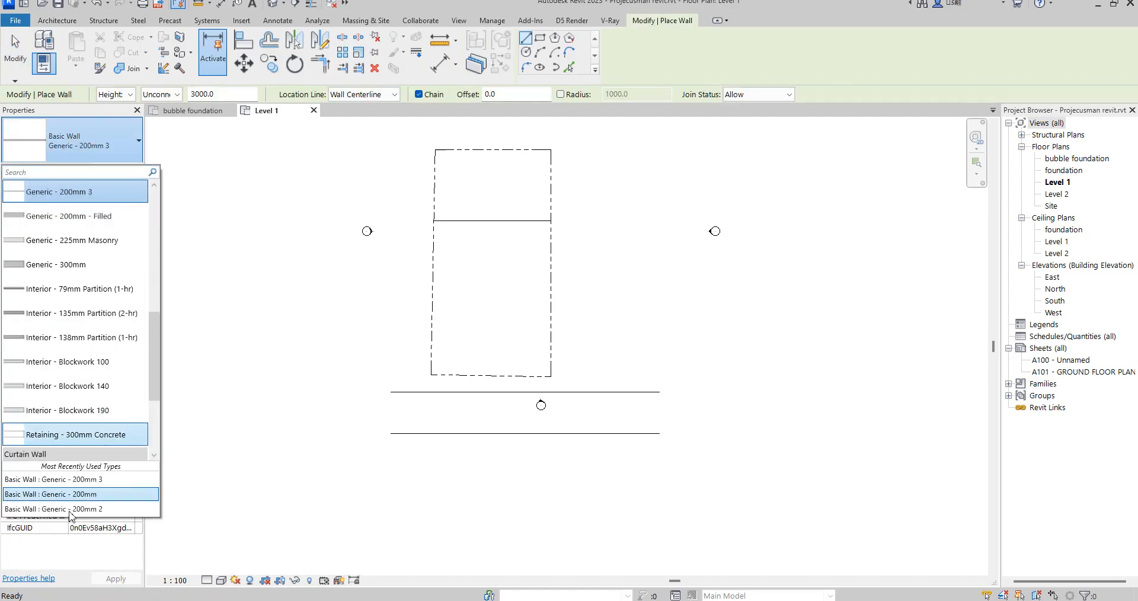
left_click(84, 495)
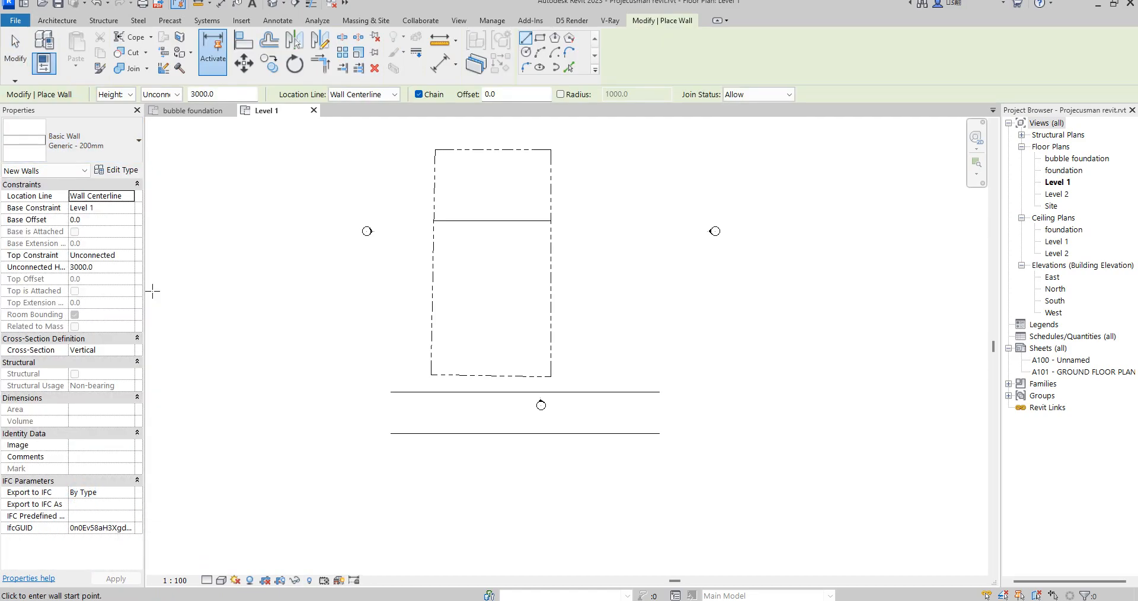
Set the structure layer thickness of the Generic - 200mm wall type to 225 mm
left_click(129, 172)
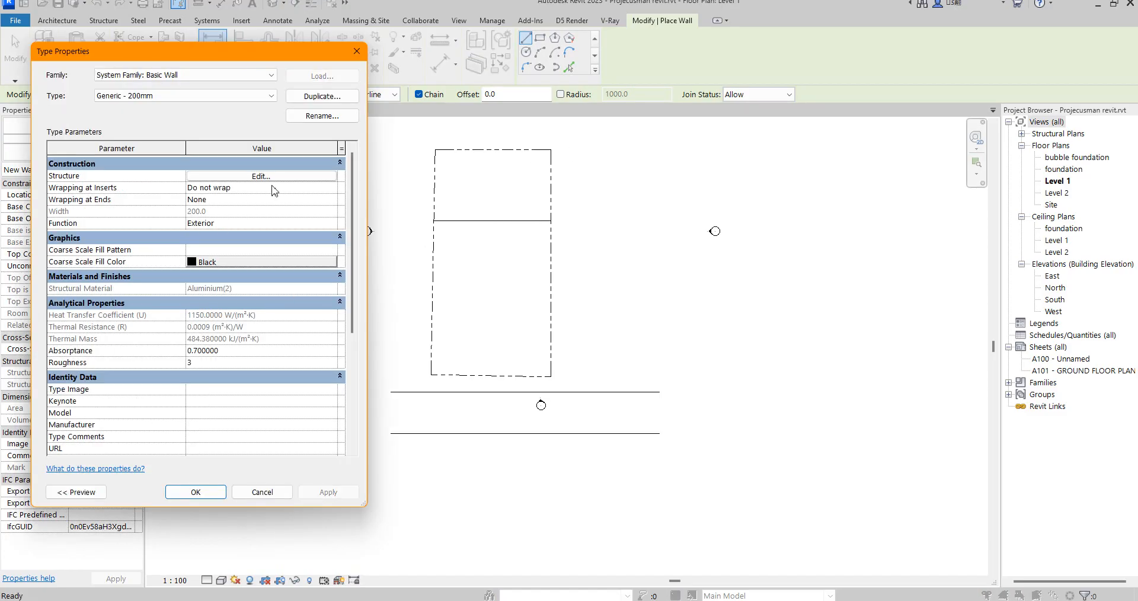
left_click(273, 178)
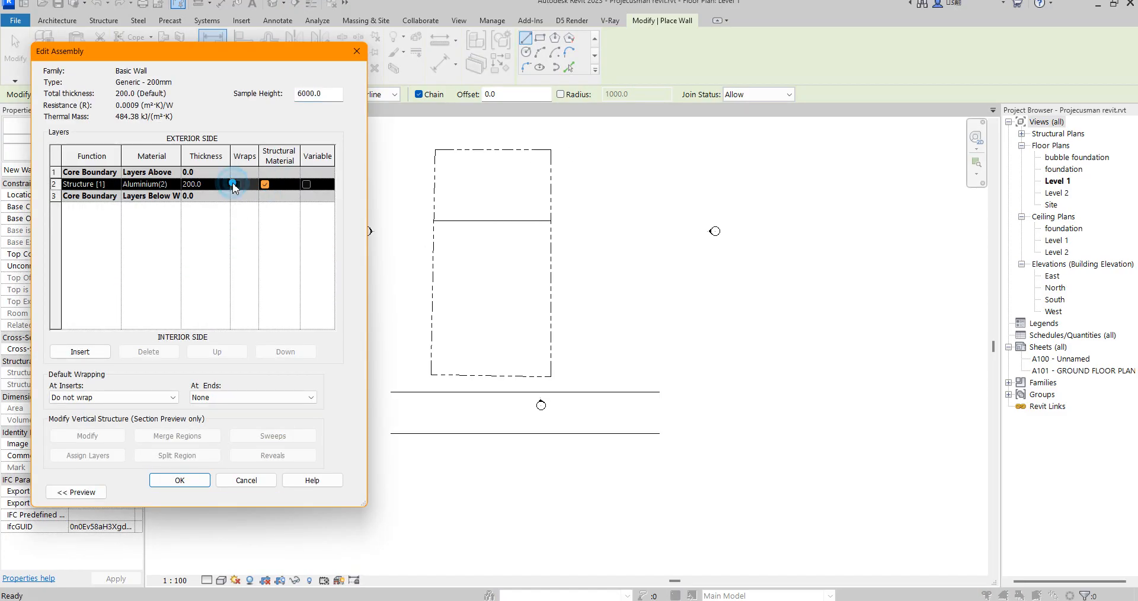
left_click(209, 187)
double_click(211, 187)
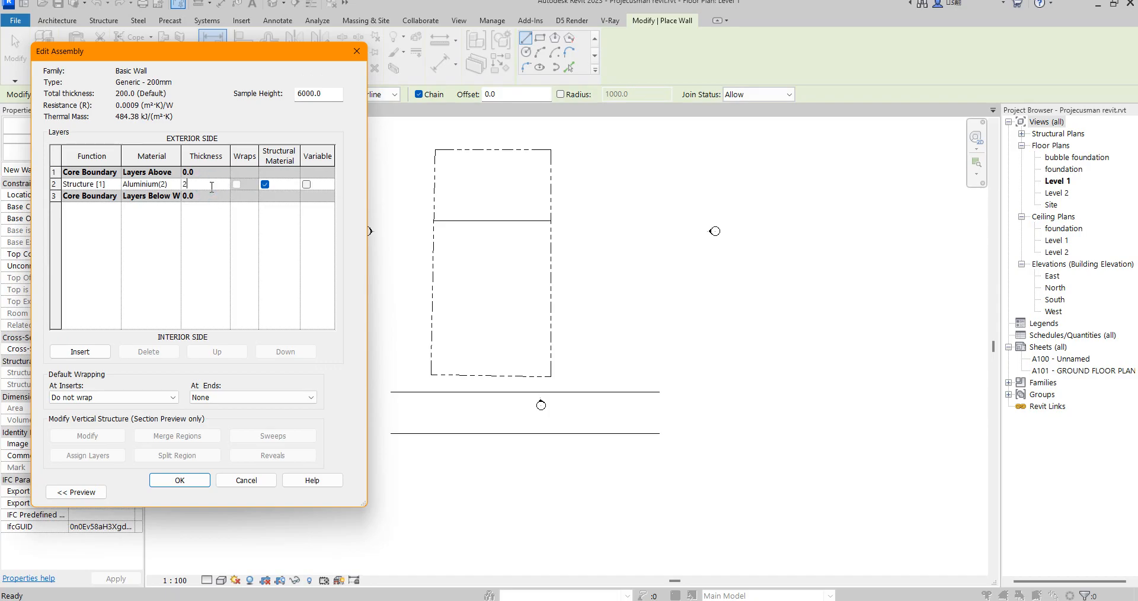
type("225")
left_click(206, 480)
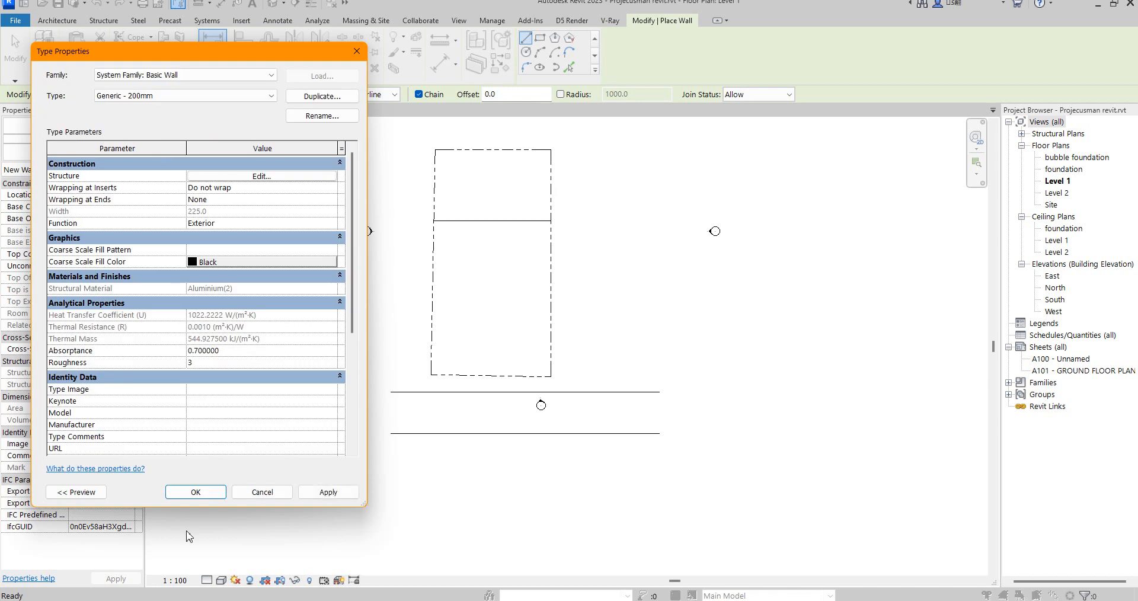
left_click(196, 491)
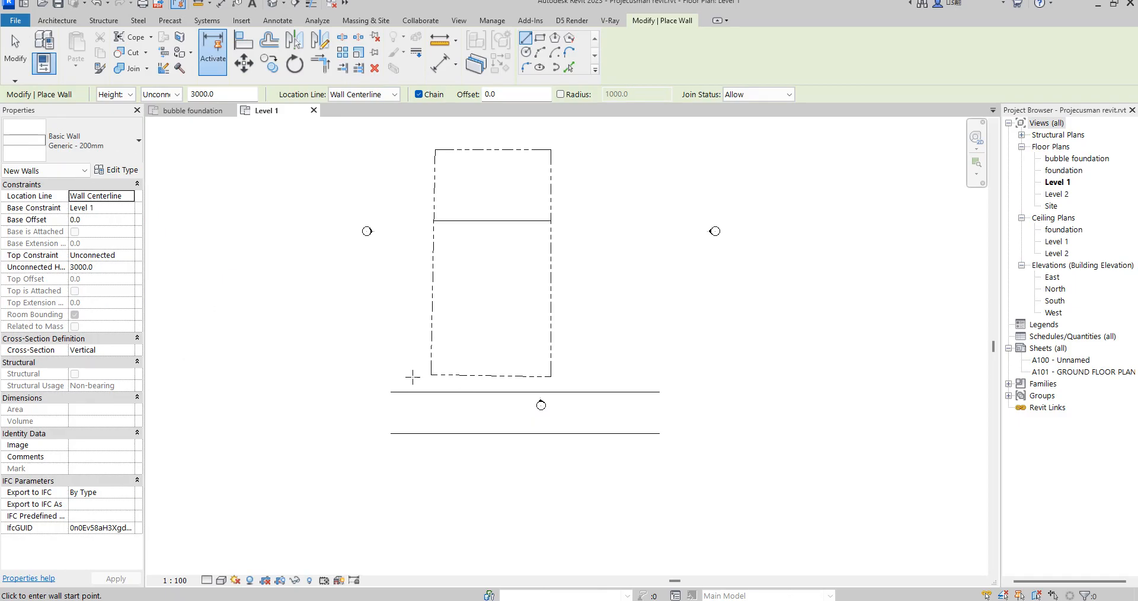
Draw a 6000 mm wall up from the front boundary's midpoint and continue it horizontally to the right boundary
scroll(456, 277, "up", 2)
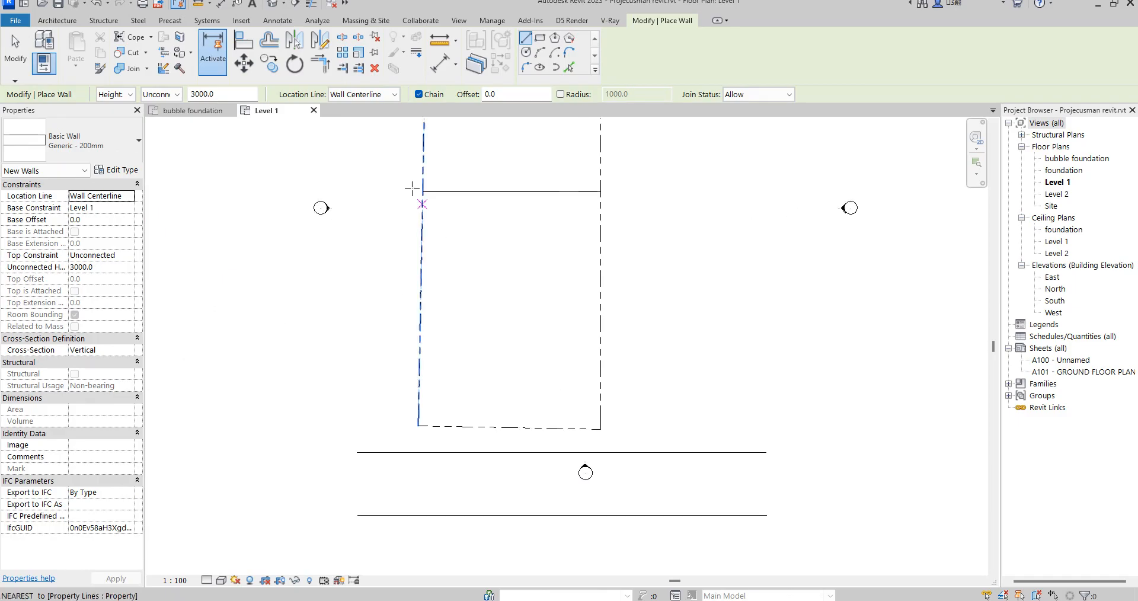
left_click(509, 427)
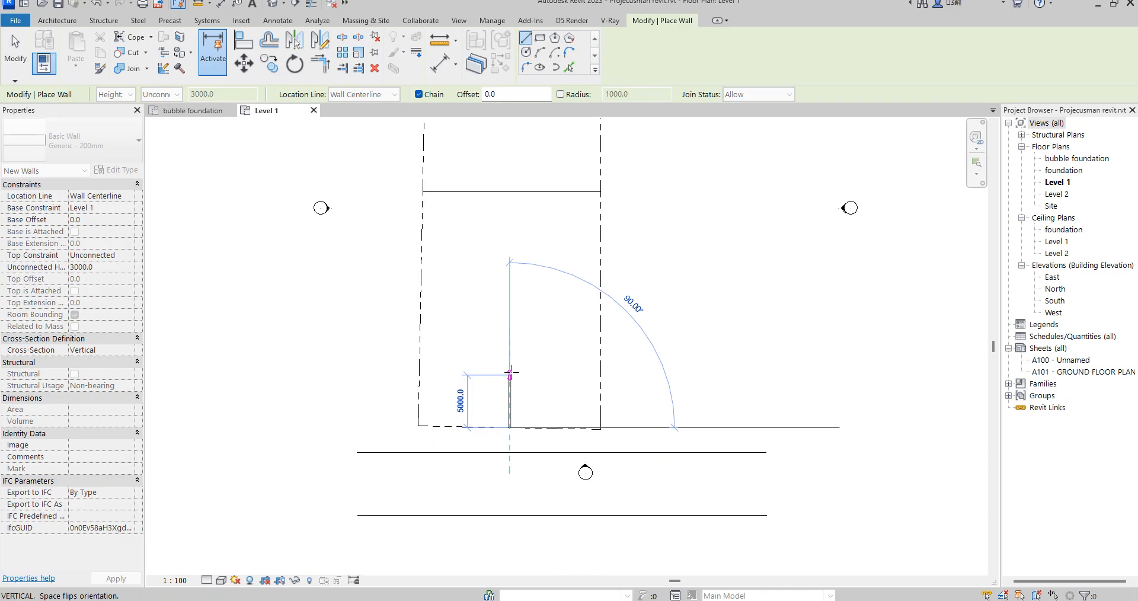
left_click(509, 365)
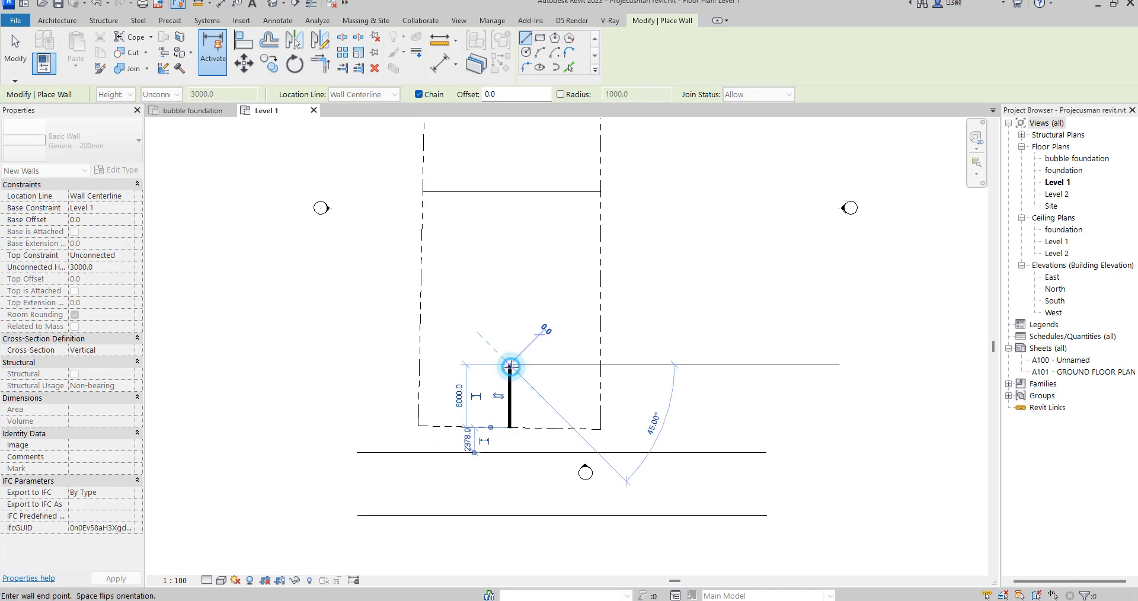
left_click(601, 364)
key("Escape")
key("Escape")
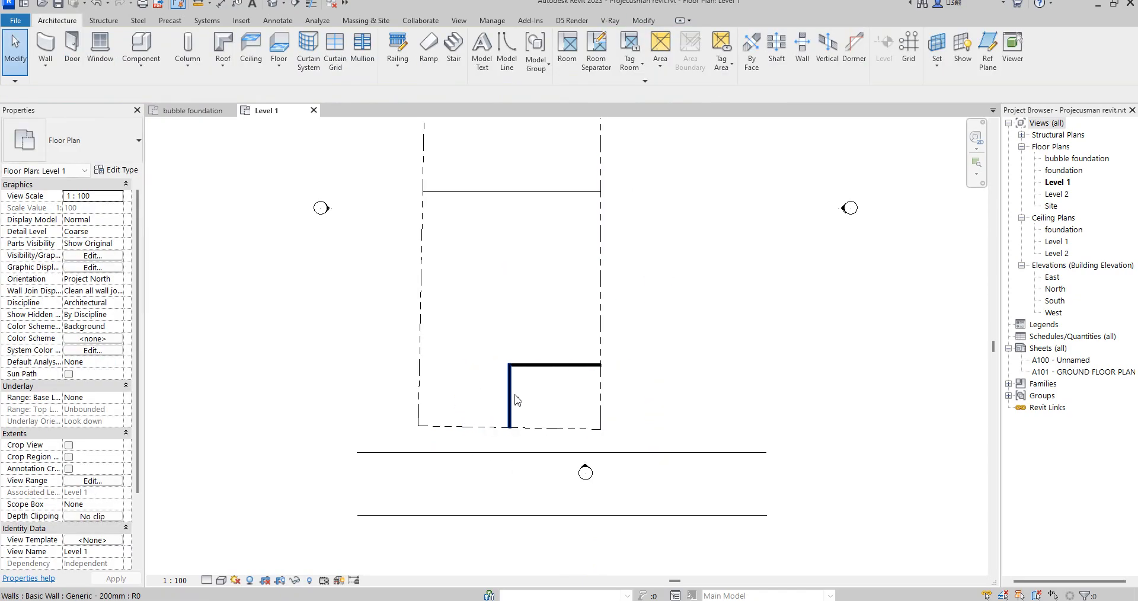
Delete the vertical 6000 mm wall and extend the horizontal wall to the left boundary, about 17267 mm long overall
left_click(513, 400)
key("Delete")
left_click(509, 365)
left_click_drag(508, 366, 420, 365)
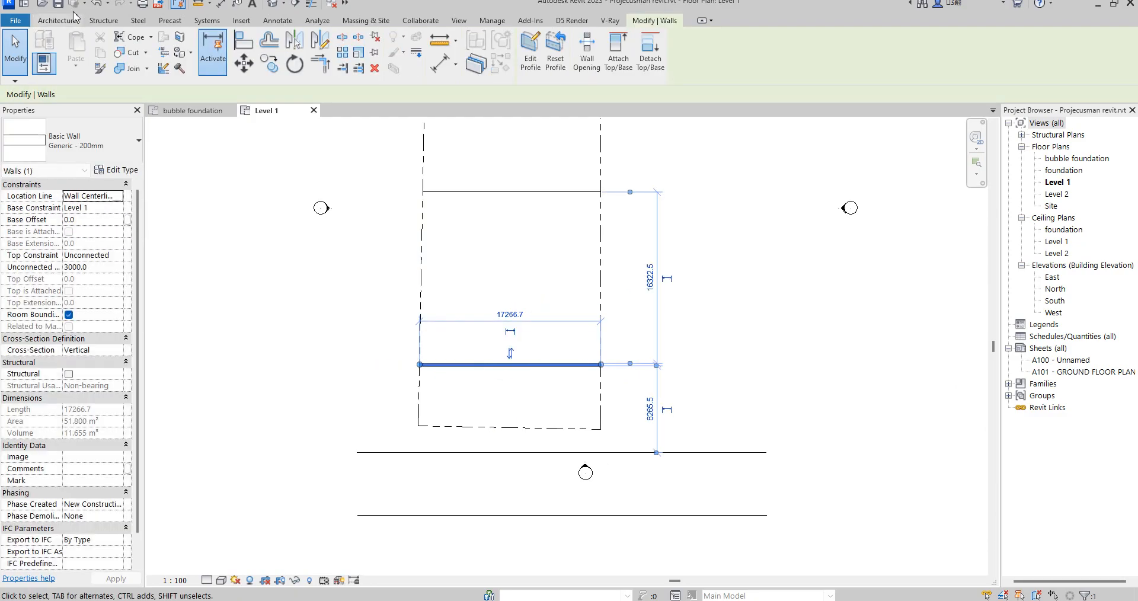
Review the room relationships in the bubble foundation diagram and return to the Level 1 plan
left_click(180, 111)
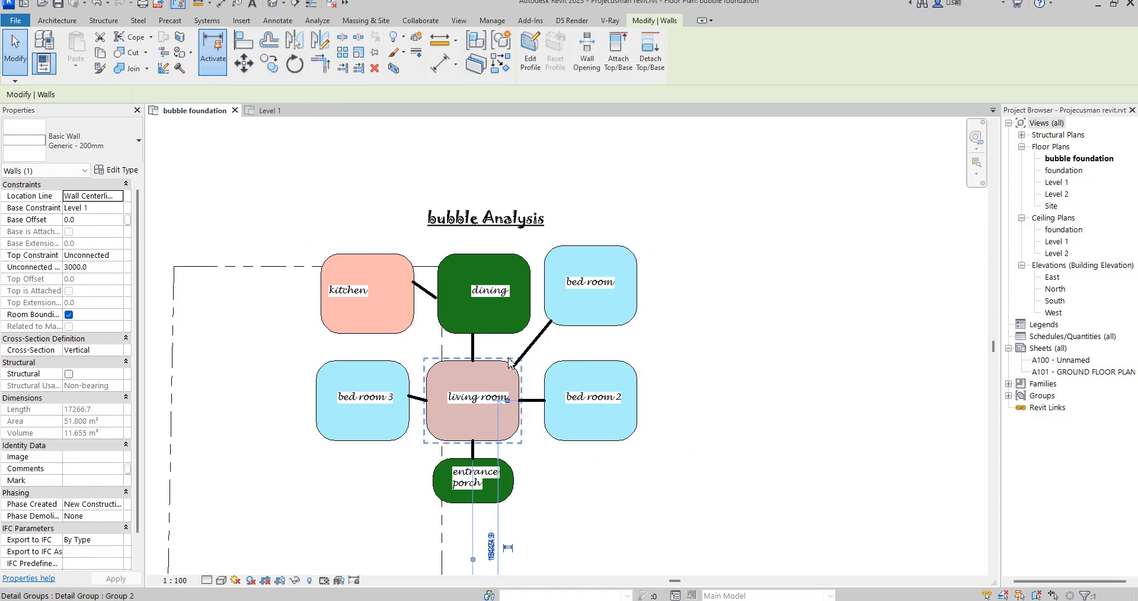
scroll(513, 437, "up", 1)
left_click(661, 462)
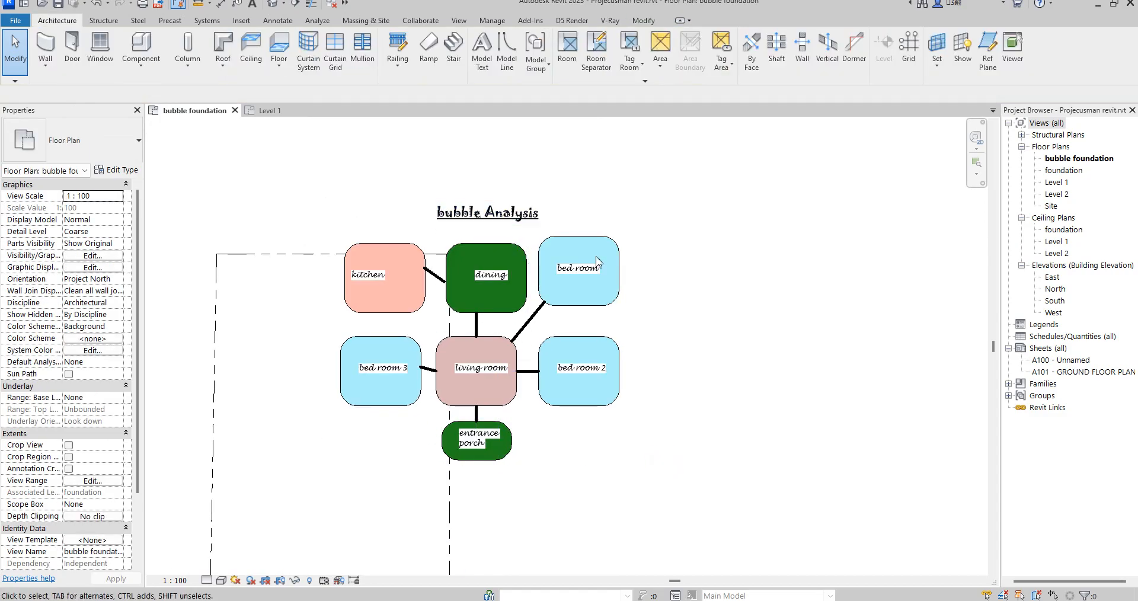
scroll(484, 479, "up", 1)
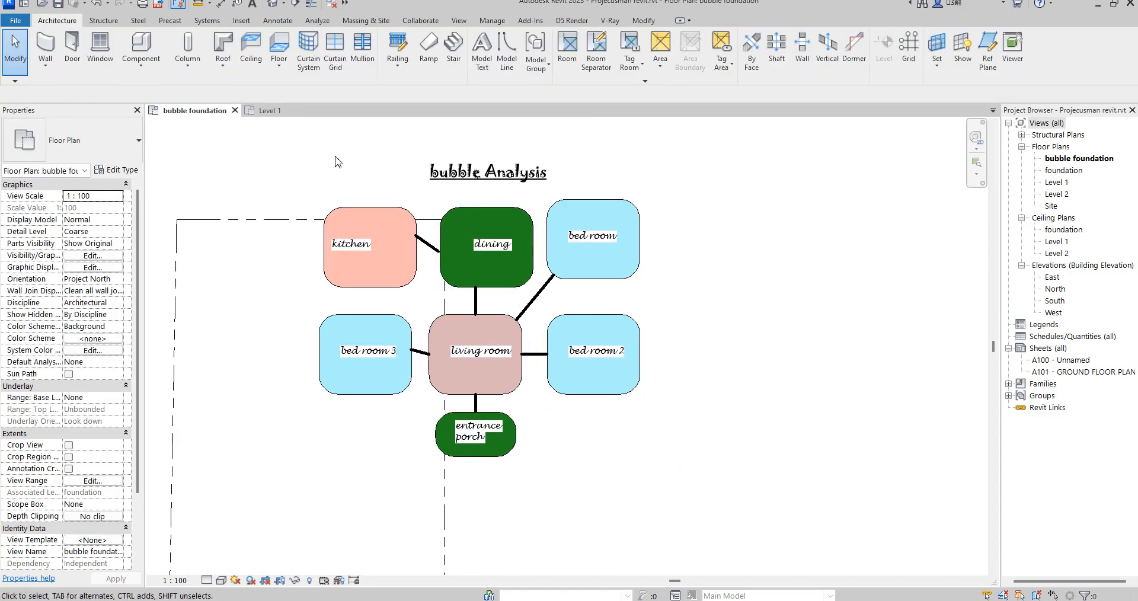
left_click(1057, 184)
double_click(1057, 183)
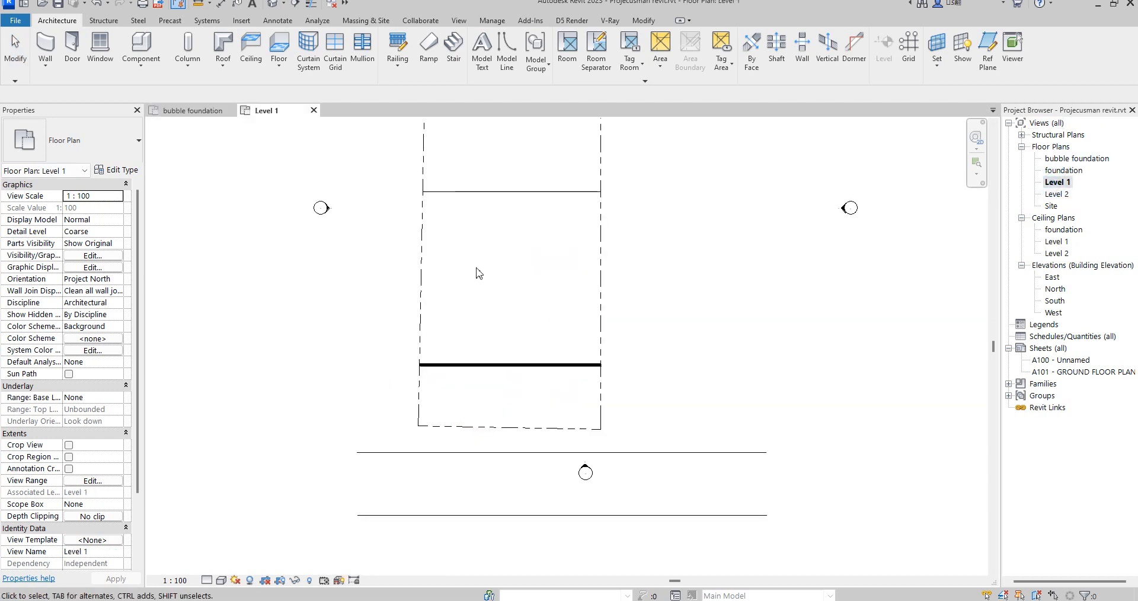
Draw a matching wall 3000 mm inward from the right boundary, continuing about 7888 mm down to the existing horizontal wall
left_click(489, 367)
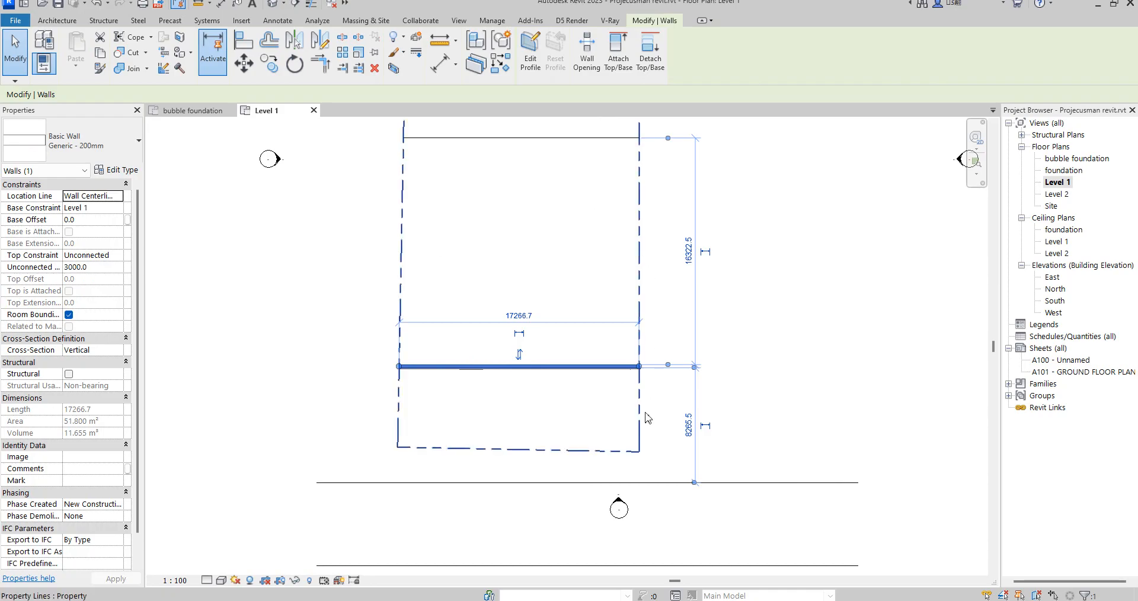
scroll(643, 353, "down", 2)
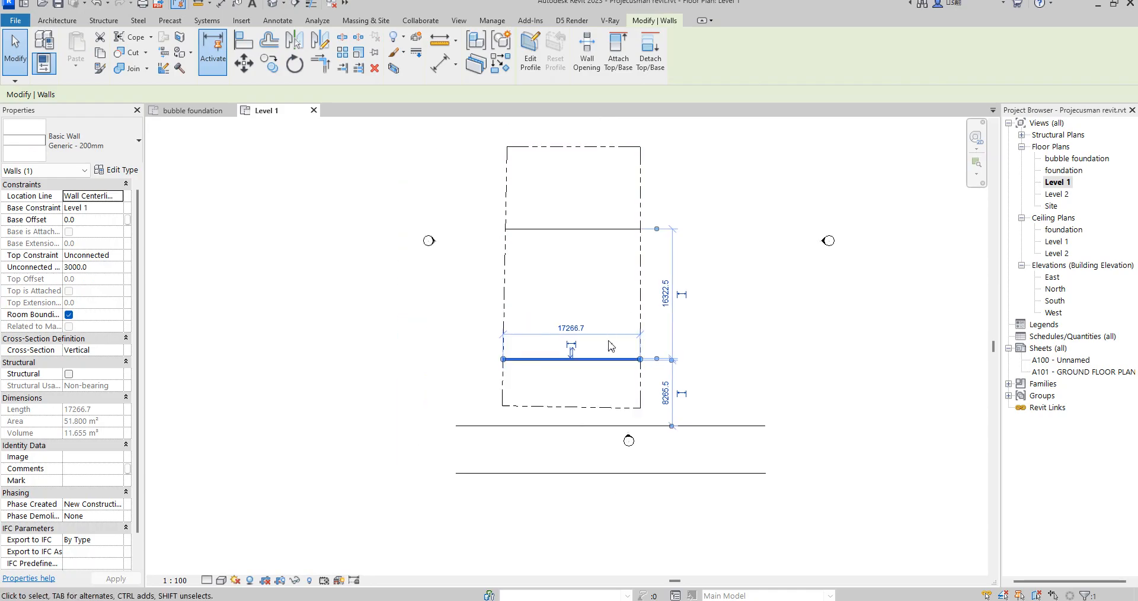
left_click(501, 64)
scroll(623, 293, "up", 1)
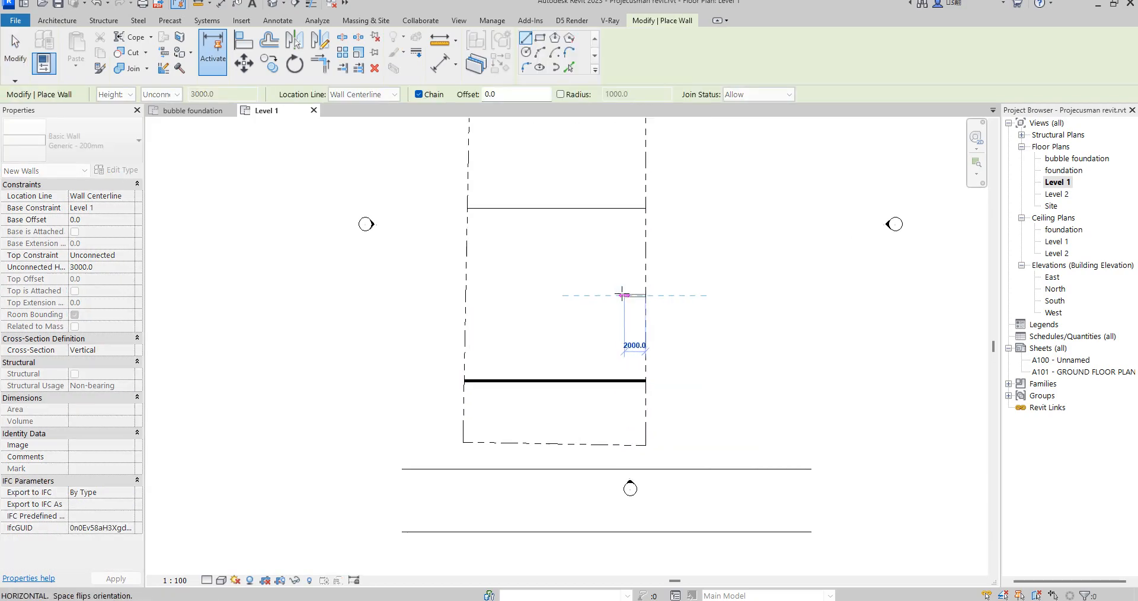
left_click(615, 295)
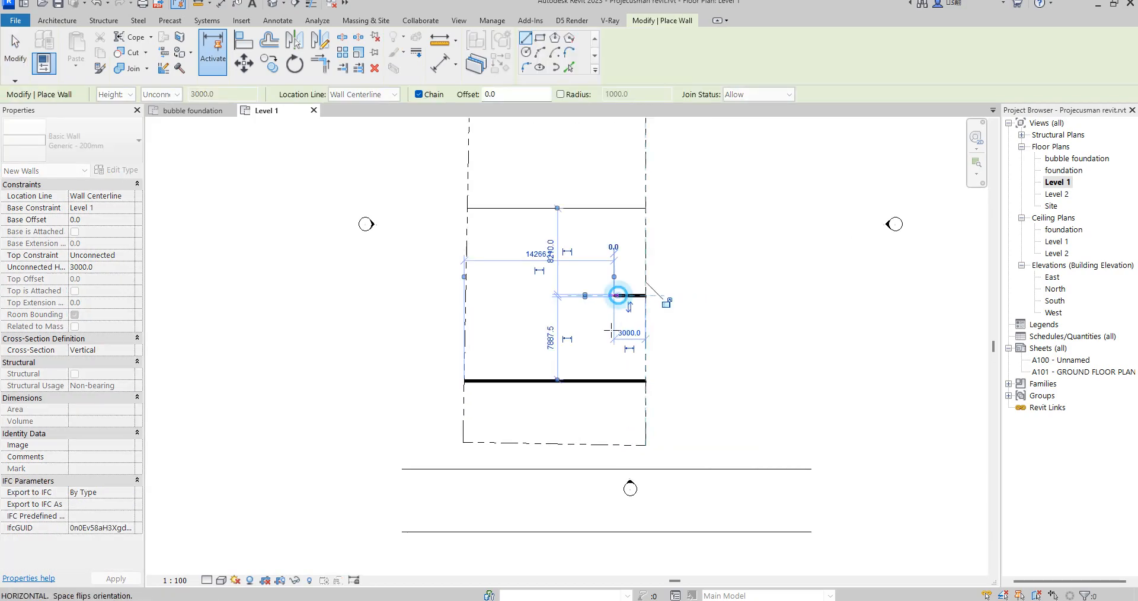
left_click(615, 381)
key("Escape")
key("Escape")
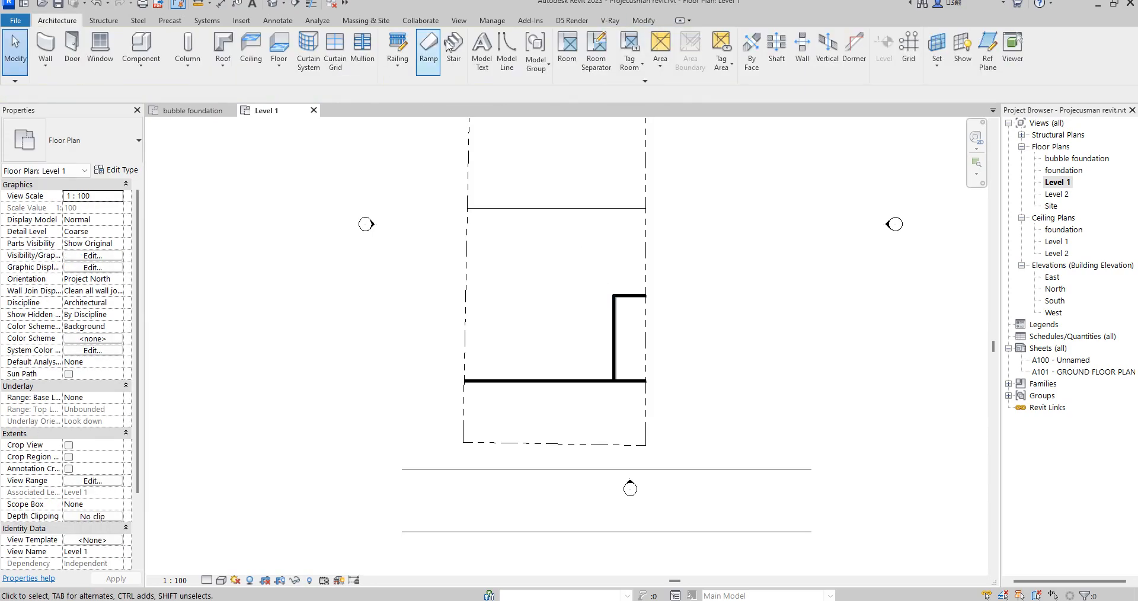
Trim the horizontal and vertical walls to a shared corner and delete the short wall at the vertical wall's upper end
left_click(645, 21)
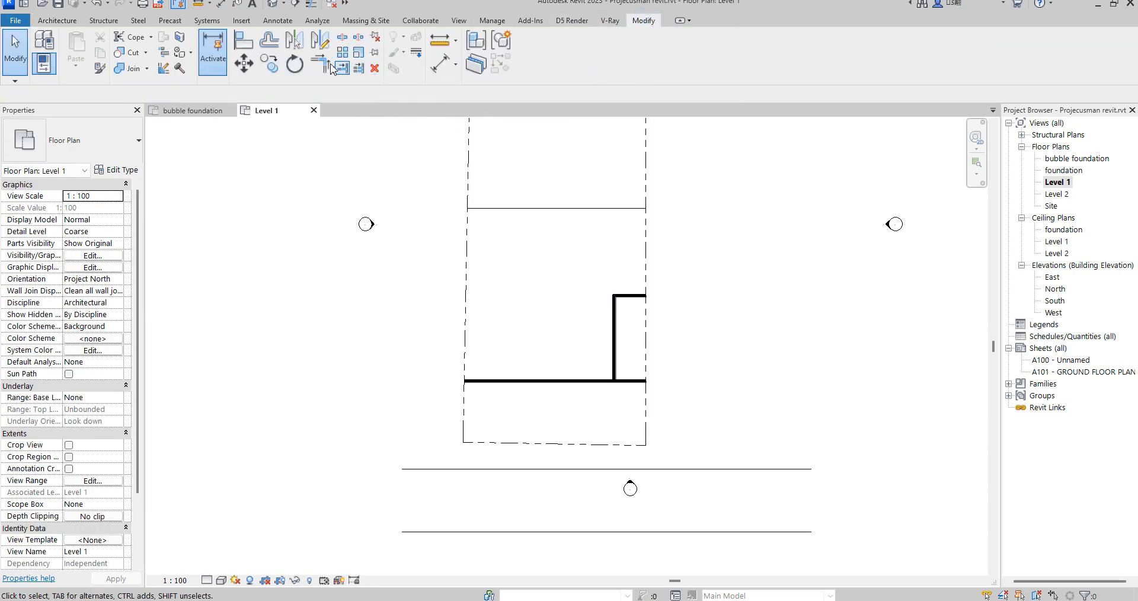
left_click(319, 63)
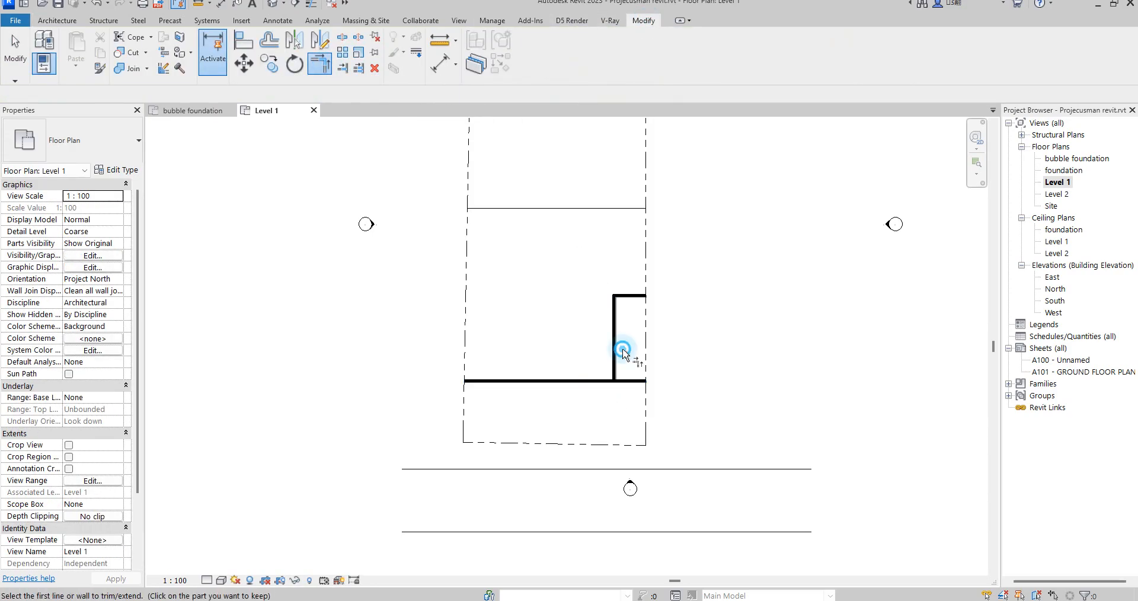
left_click(616, 355)
left_click(595, 381)
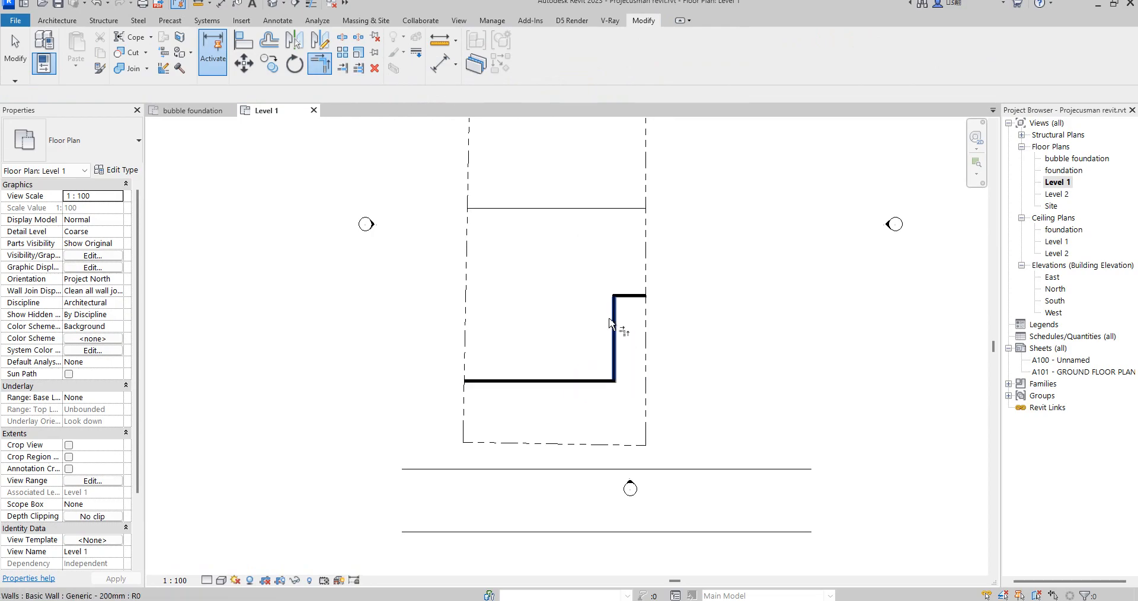
key("Escape")
key("Escape")
left_click(634, 297)
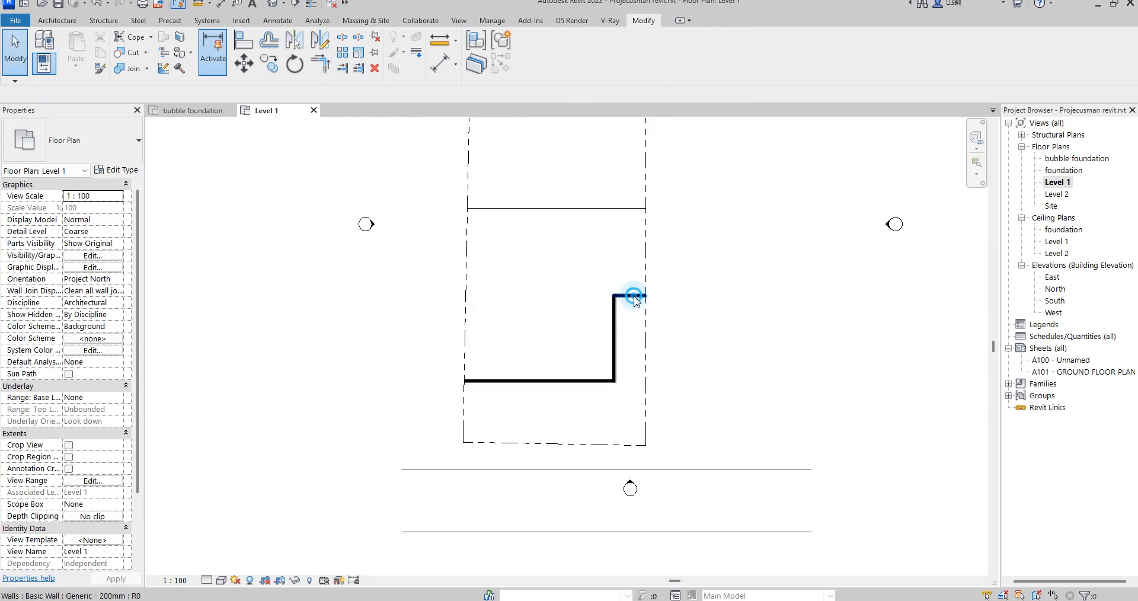
key("Delete")
Draw a vertical grid line along the right-hand wall, from just below the wall corner up past the development line
scroll(608, 328, "up", 2)
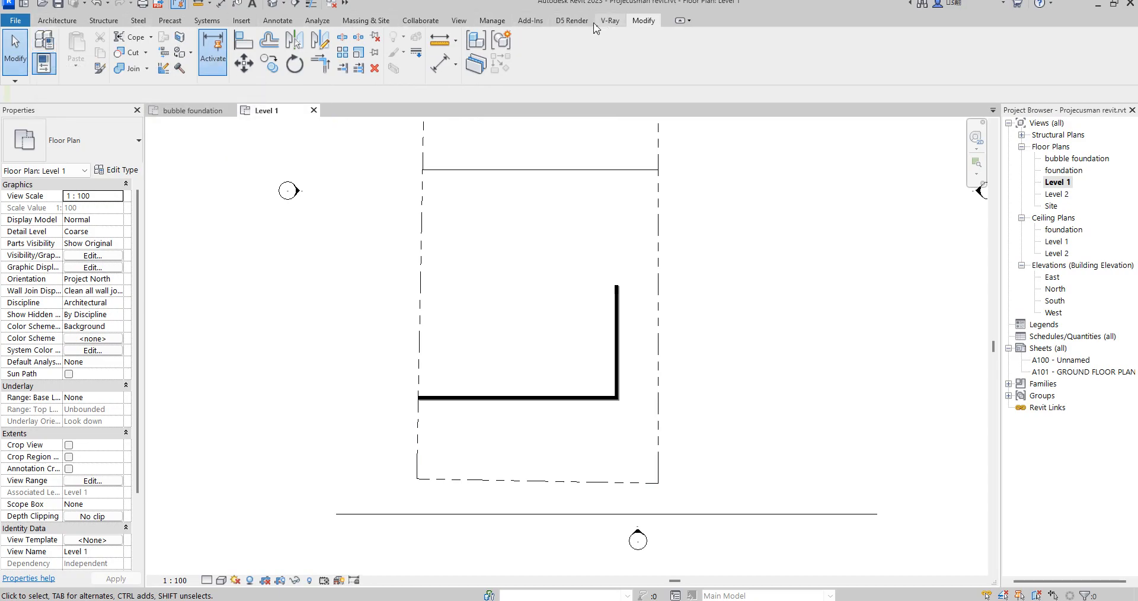
left_click(57, 21)
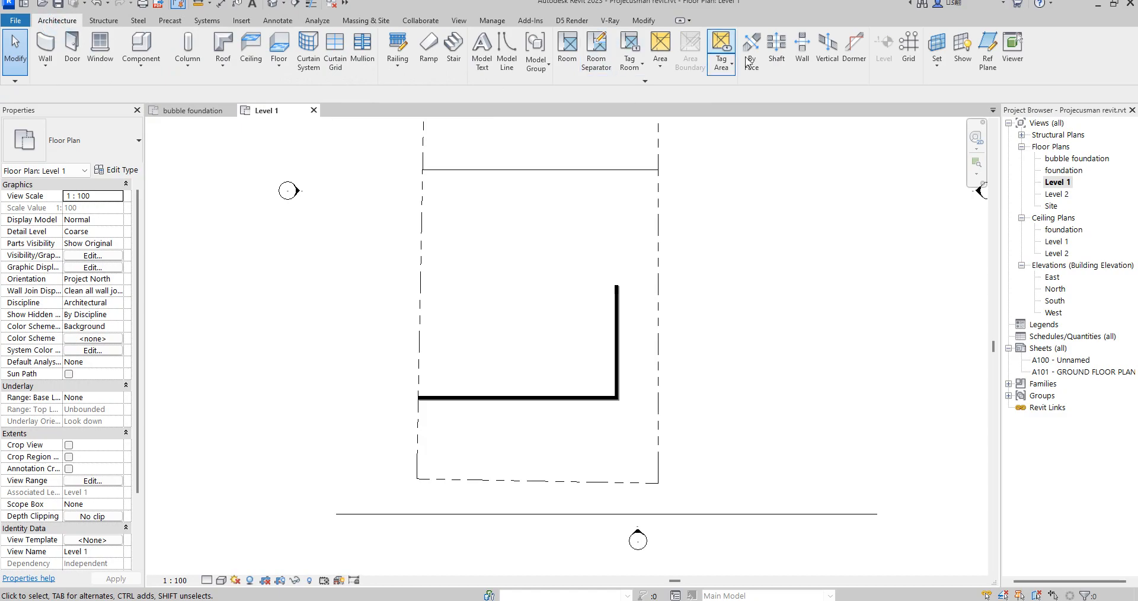
left_click(908, 58)
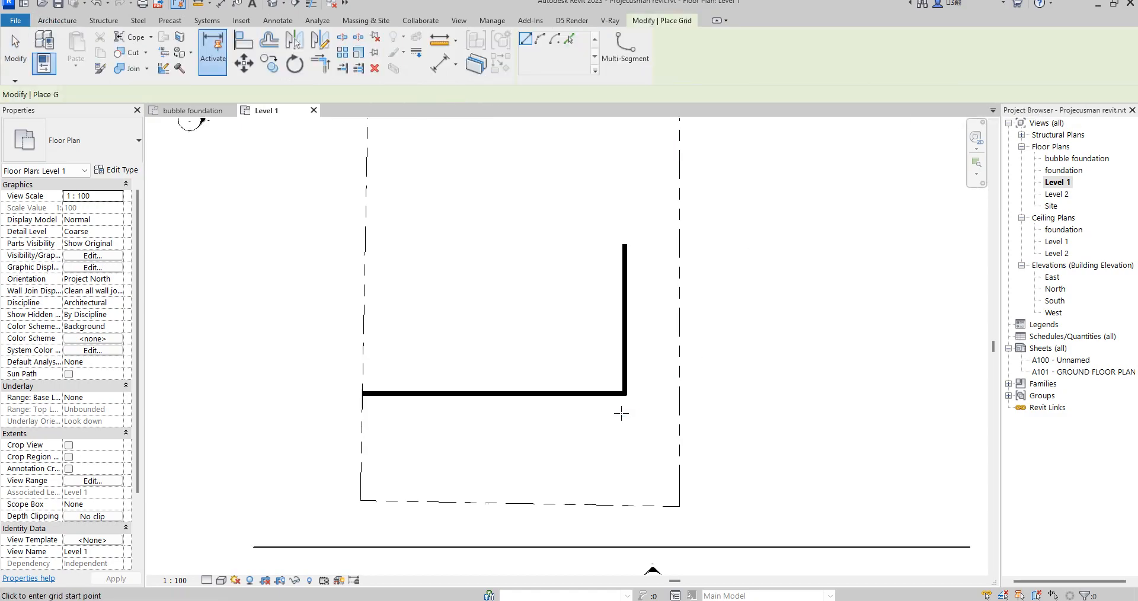
scroll(593, 410, "up", 3)
left_click(634, 429)
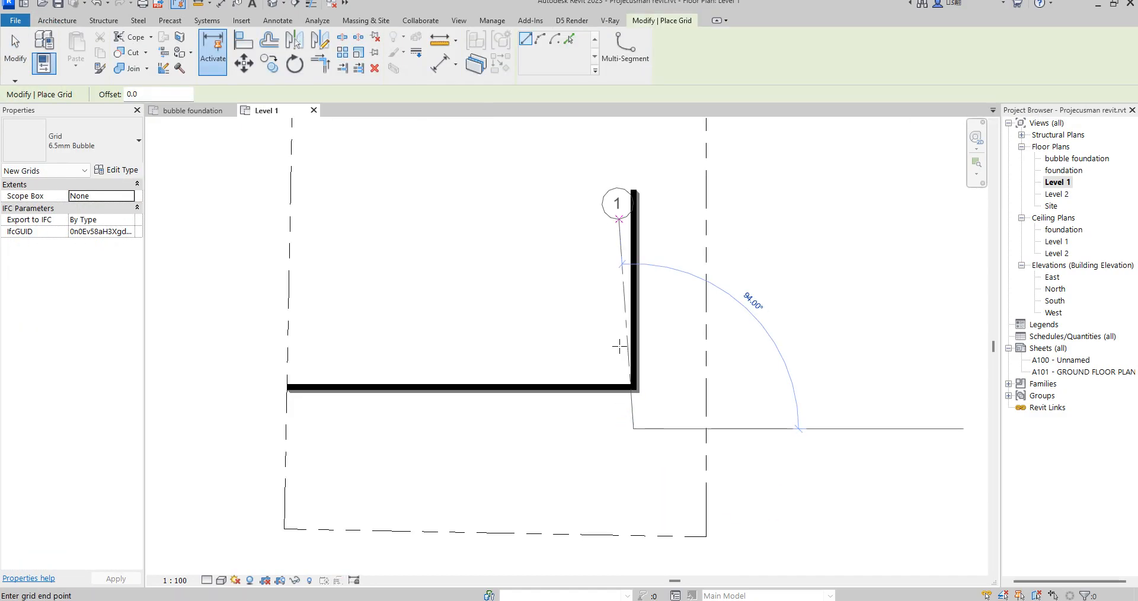
scroll(620, 338, "down", 2)
left_click(626, 142)
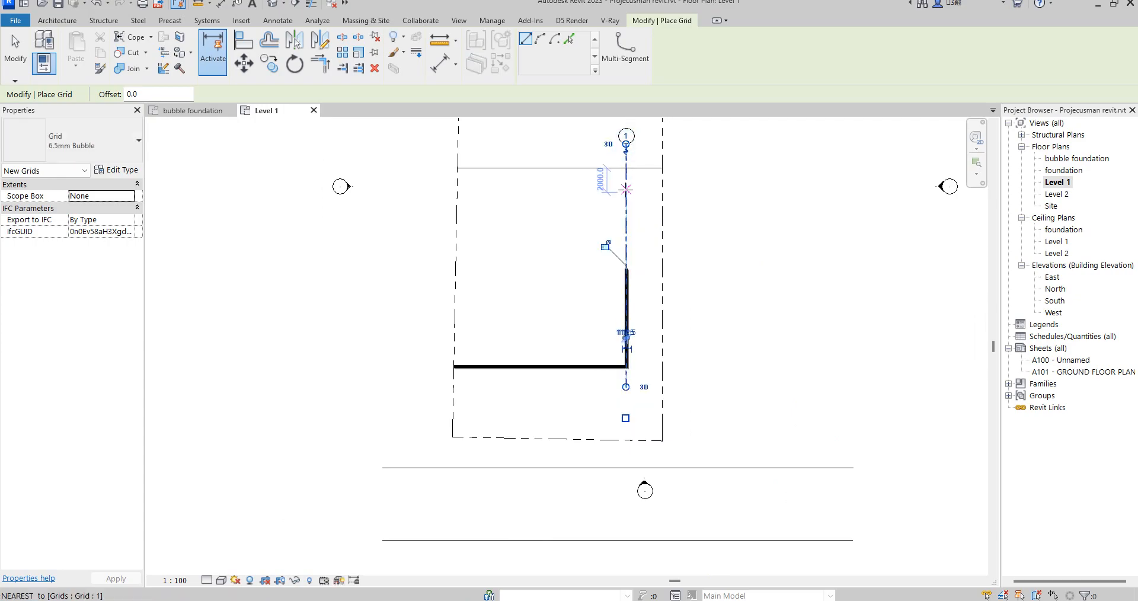
right_click(581, 202)
left_click(621, 207)
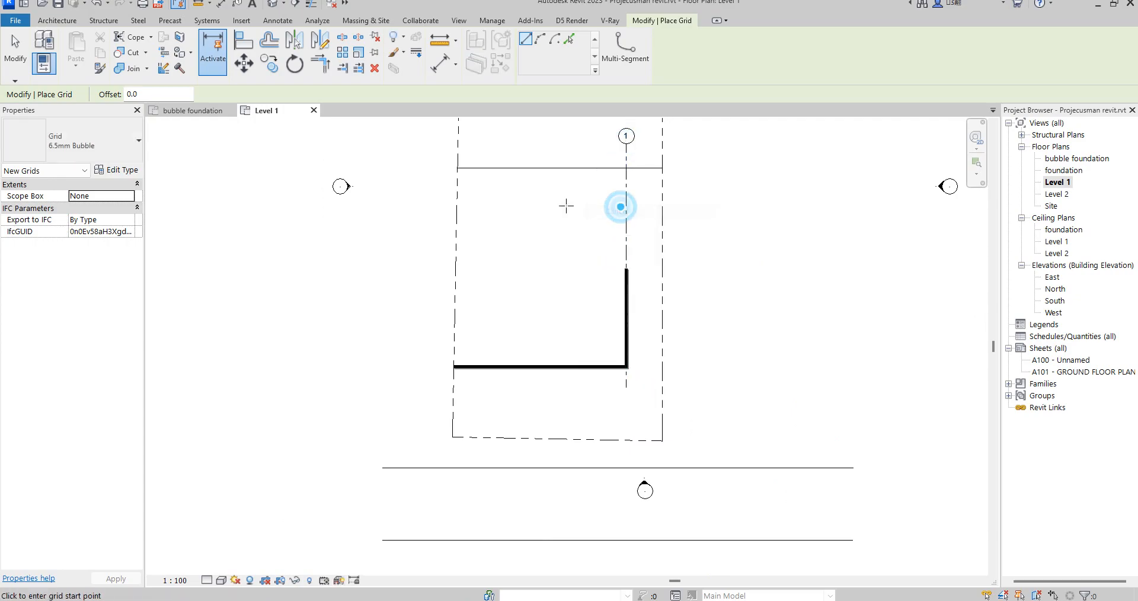
Draw three parallel grid lines to the left: about 4000 mm from the vertical wall, and about 6000 and 3000 mm from the horizontal wall's left end
left_click(573, 388)
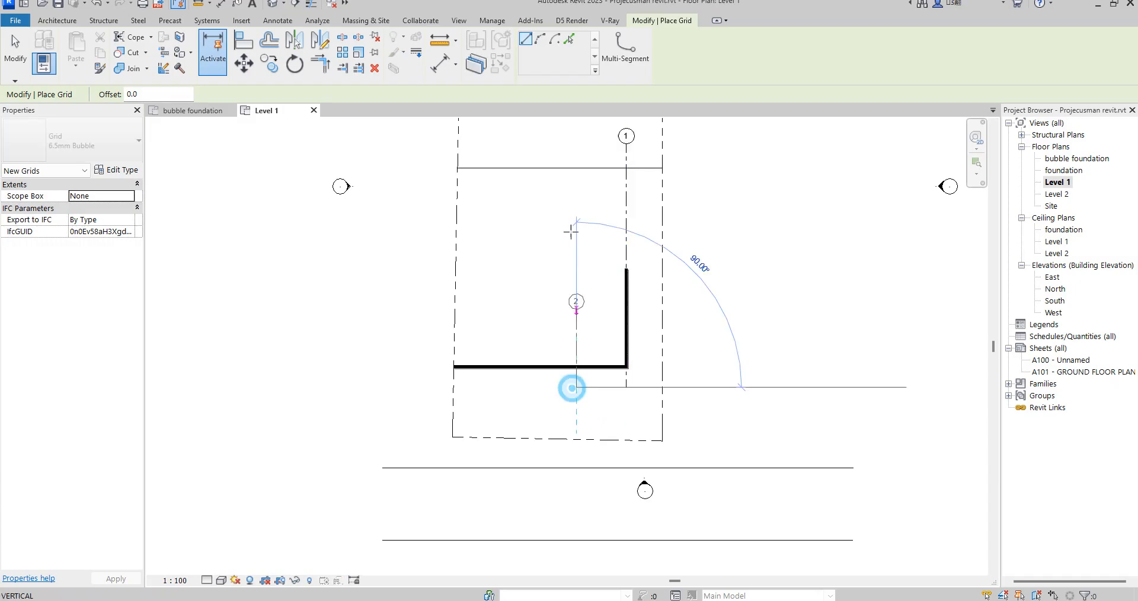
left_click(576, 143)
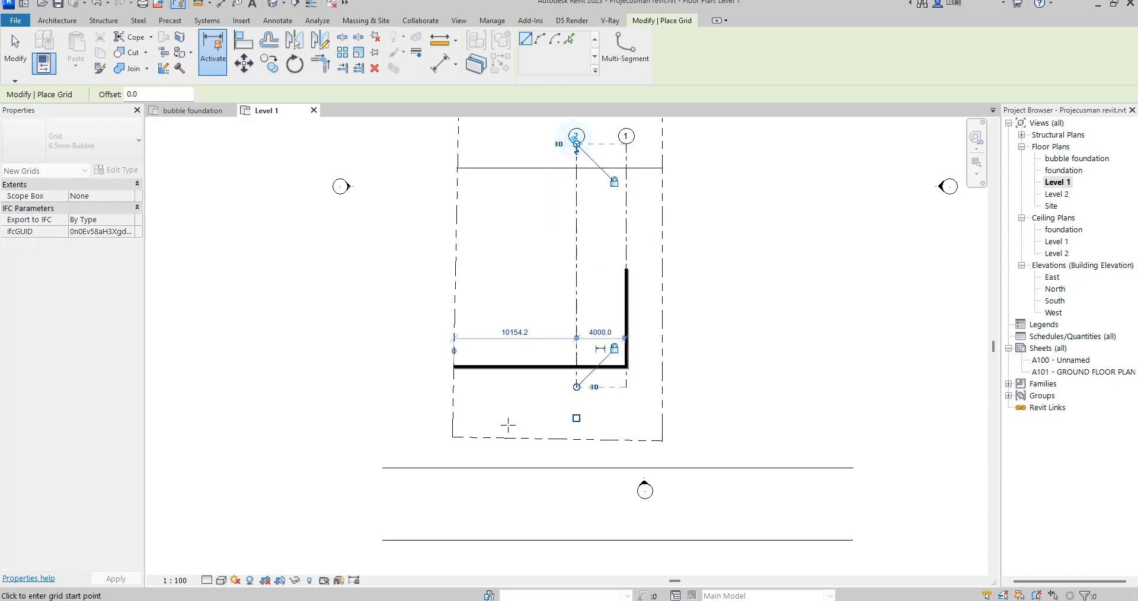
left_click(522, 387)
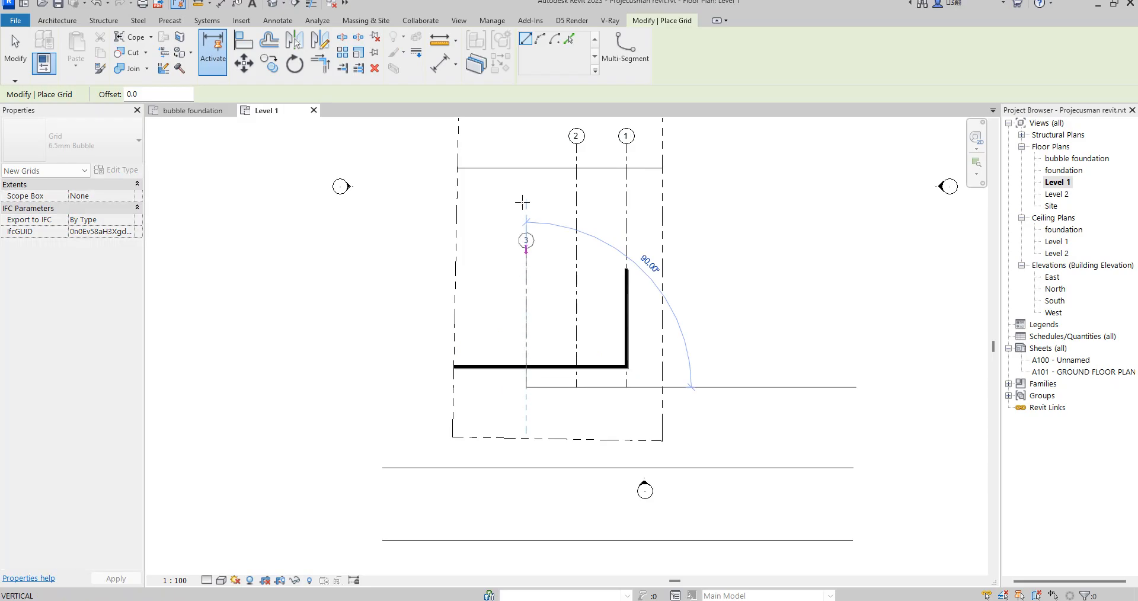
left_click(525, 138)
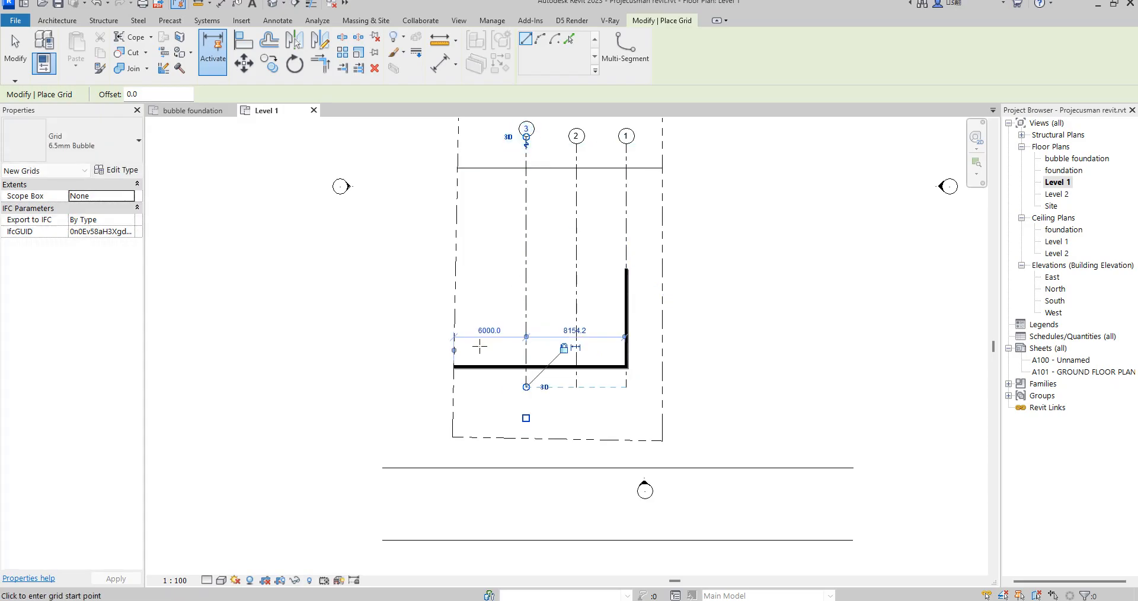
left_click(488, 387)
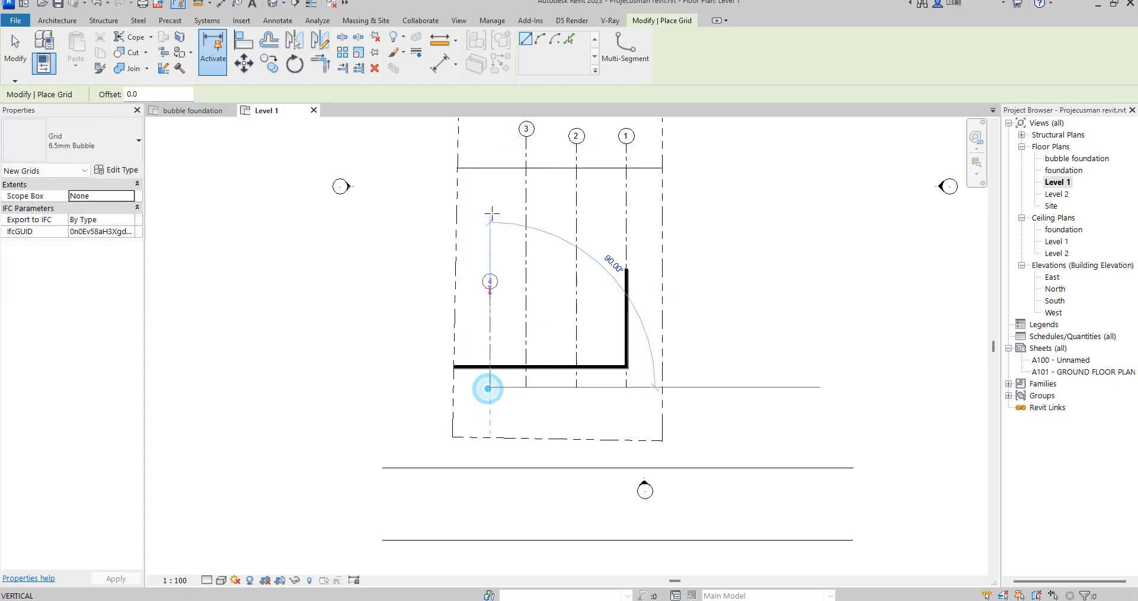
left_click(490, 137)
right_click(550, 242)
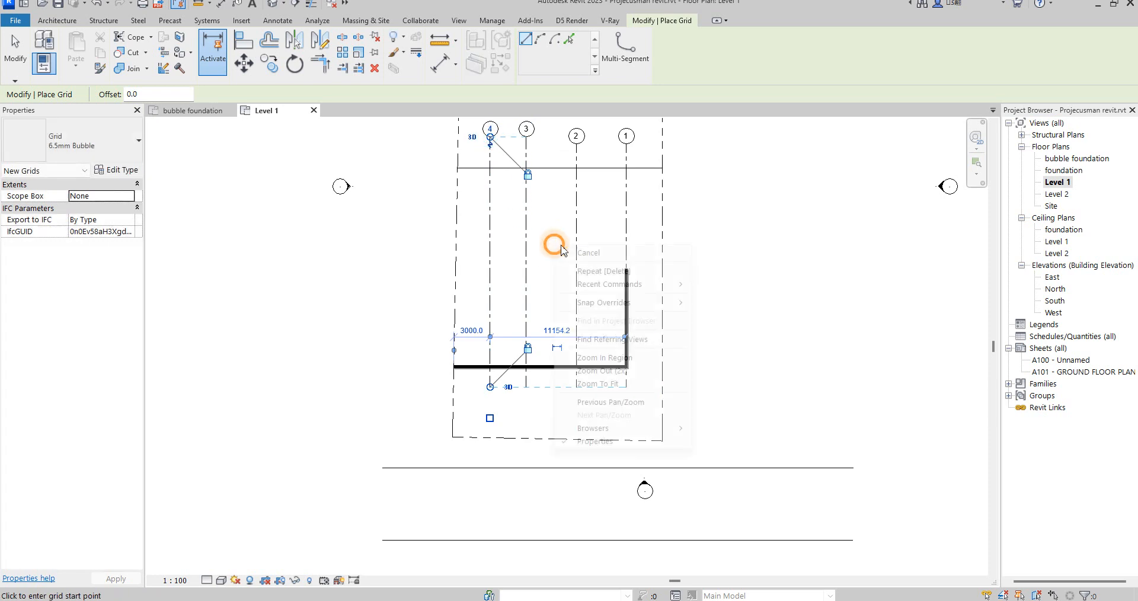
left_click(602, 254)
Add aligned dimensions between grids 4 and 3 and between grids 3 and 2
key("d")
key("i")
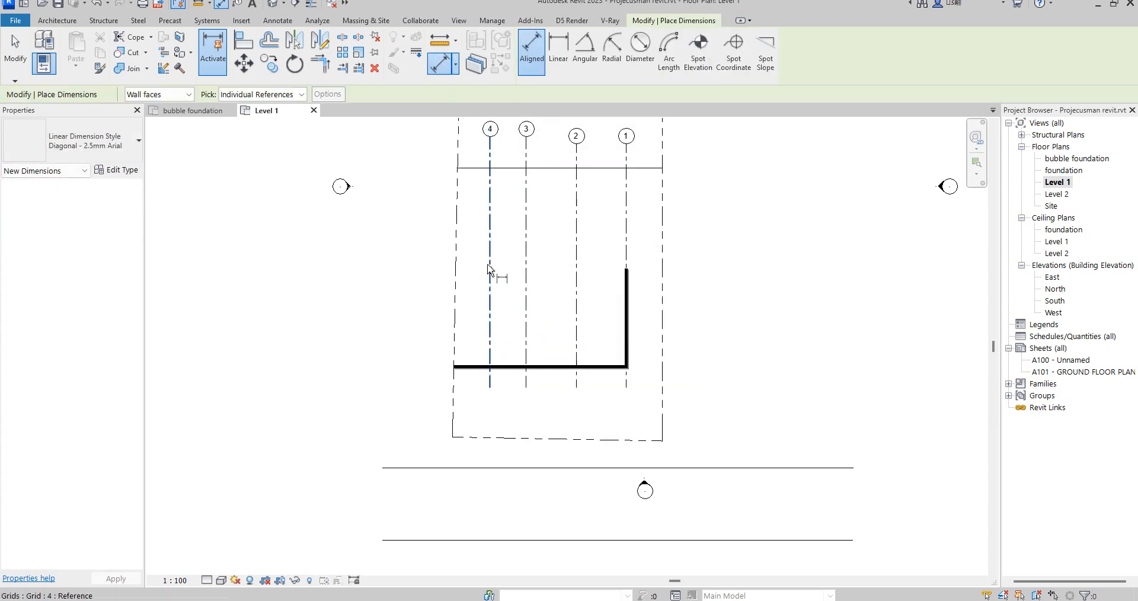
left_click(526, 295)
scroll(508, 290, "up", 2)
left_click(508, 291)
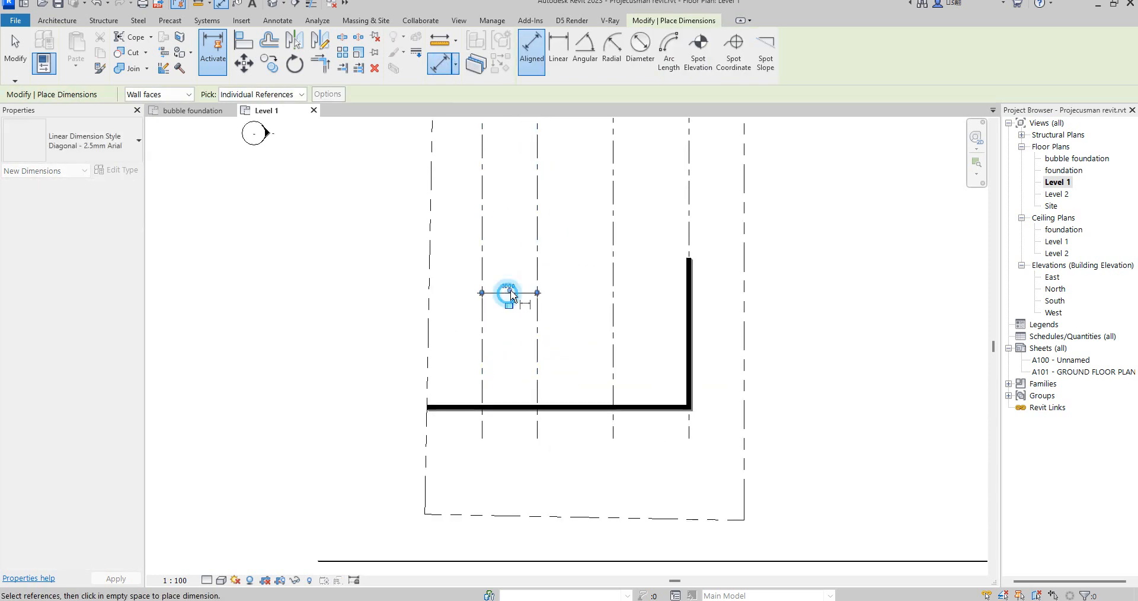
left_click(537, 274)
left_click(612, 280)
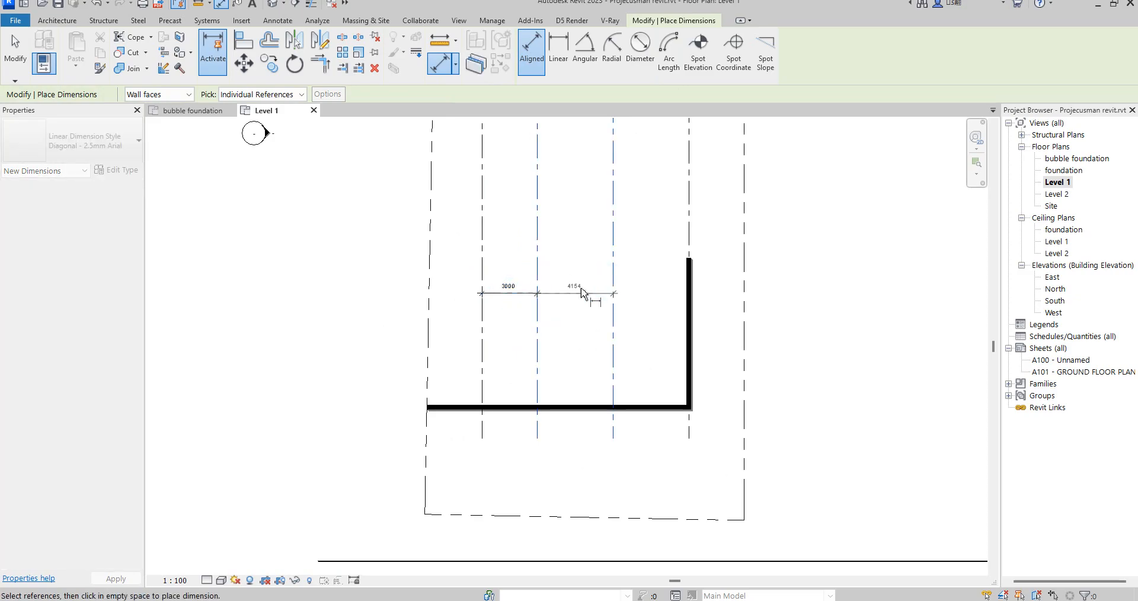
left_click(582, 287)
Dimension the distance between grids 2 and 1 above the vertical wall's end
left_click(612, 283)
left_click(685, 231)
left_click(613, 239)
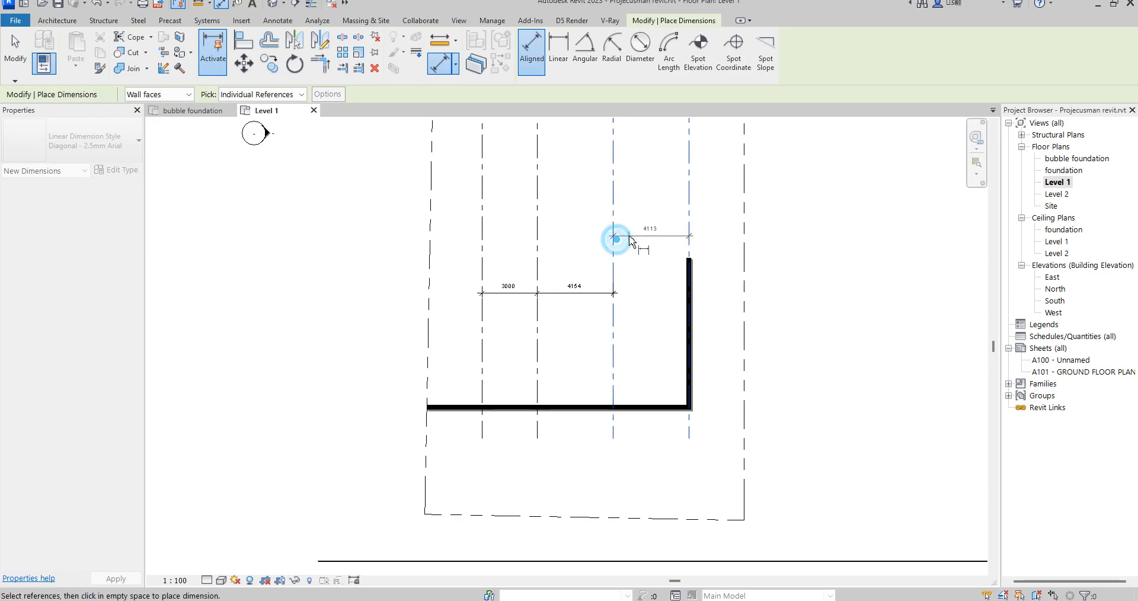
left_click(637, 243)
scroll(640, 172, "down", 2)
right_click(643, 168)
left_click(666, 176)
right_click(666, 168)
left_click(682, 179)
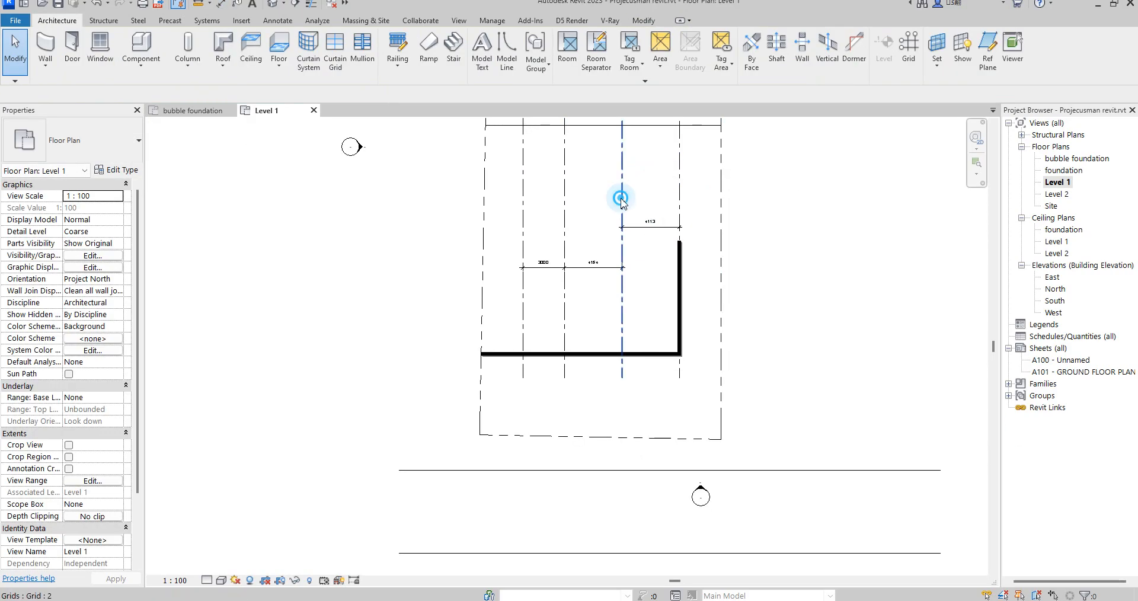
Move grid 2 so that its spacing from grid 1 is 3600 mm
left_click(622, 204)
scroll(655, 221, "up", 1)
scroll(655, 226, "up", 4)
left_click(653, 223)
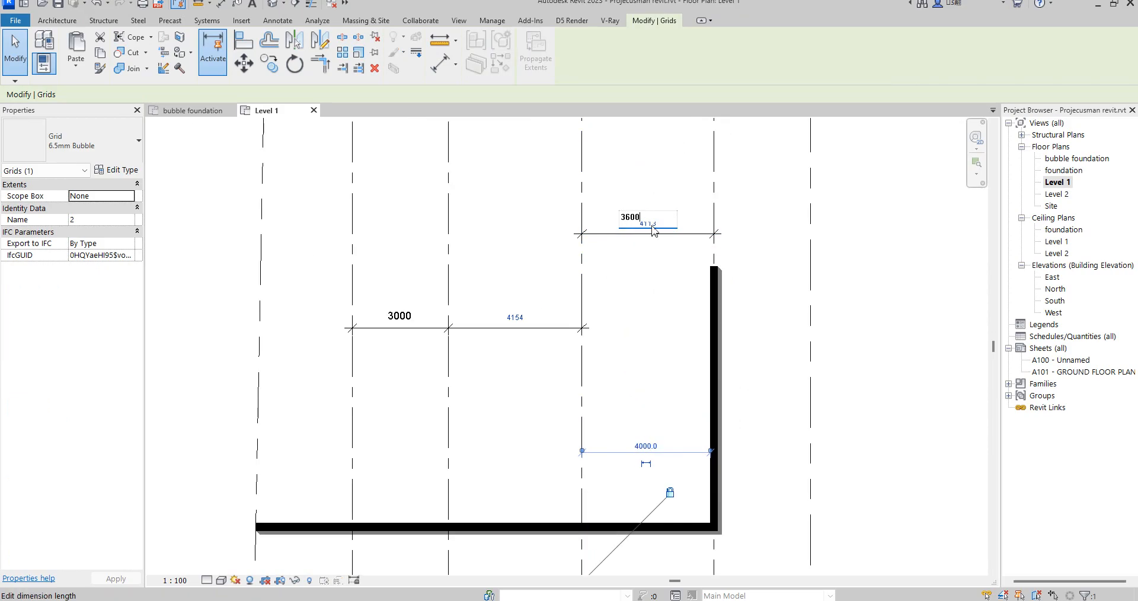
key("Return")
Move grid 3 so that its spacing from grid 2 is 4000 mm
left_click(449, 392)
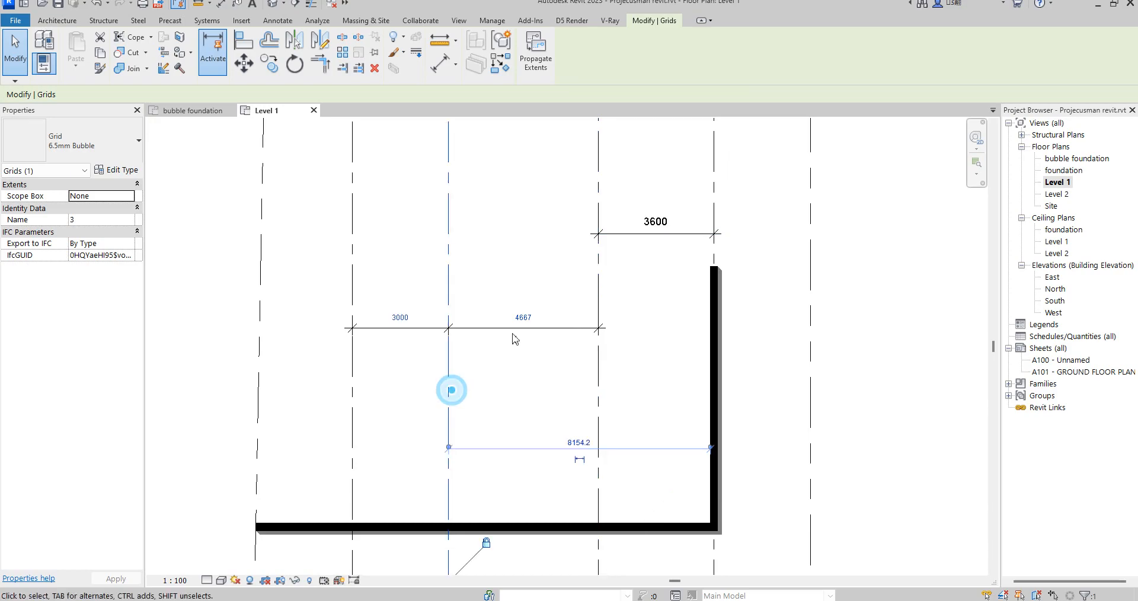
left_click(503, 392)
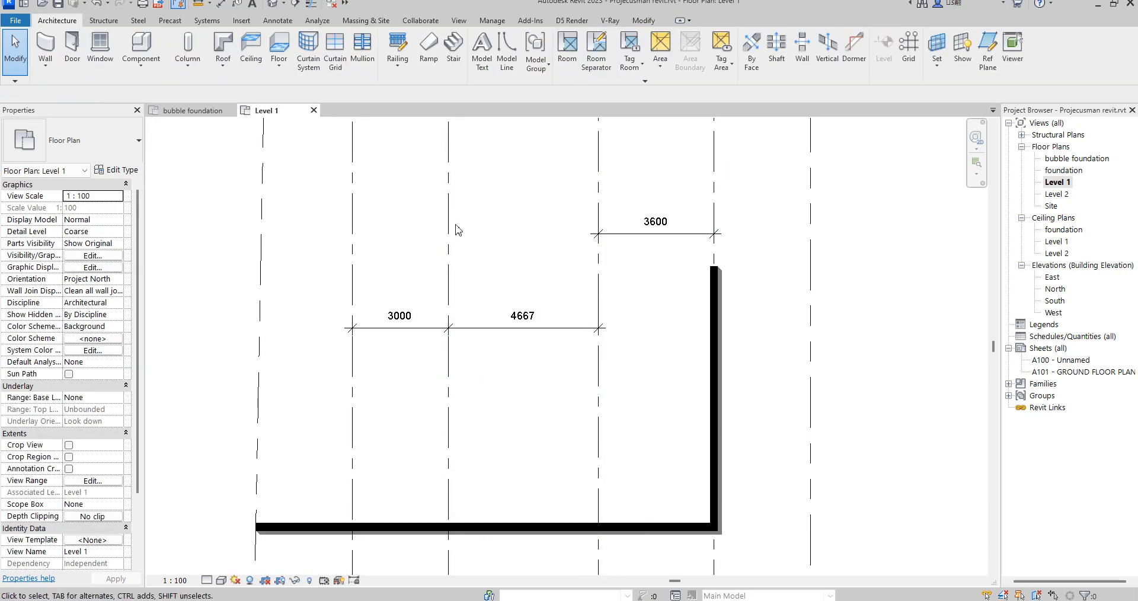
left_click(448, 249)
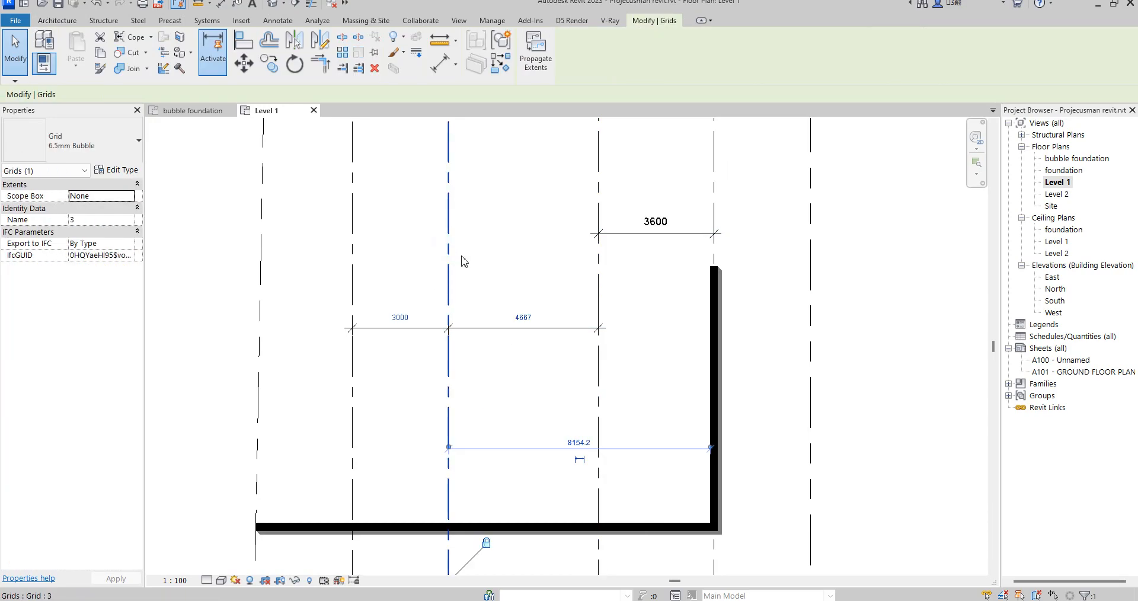
left_click(526, 318)
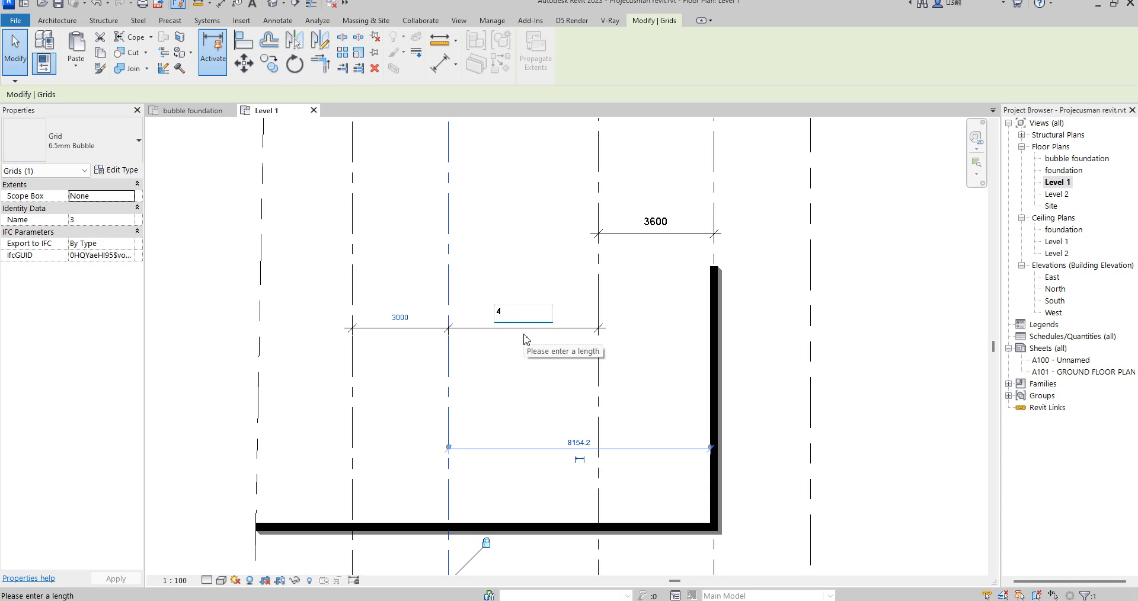
type("4000")
key("Return")
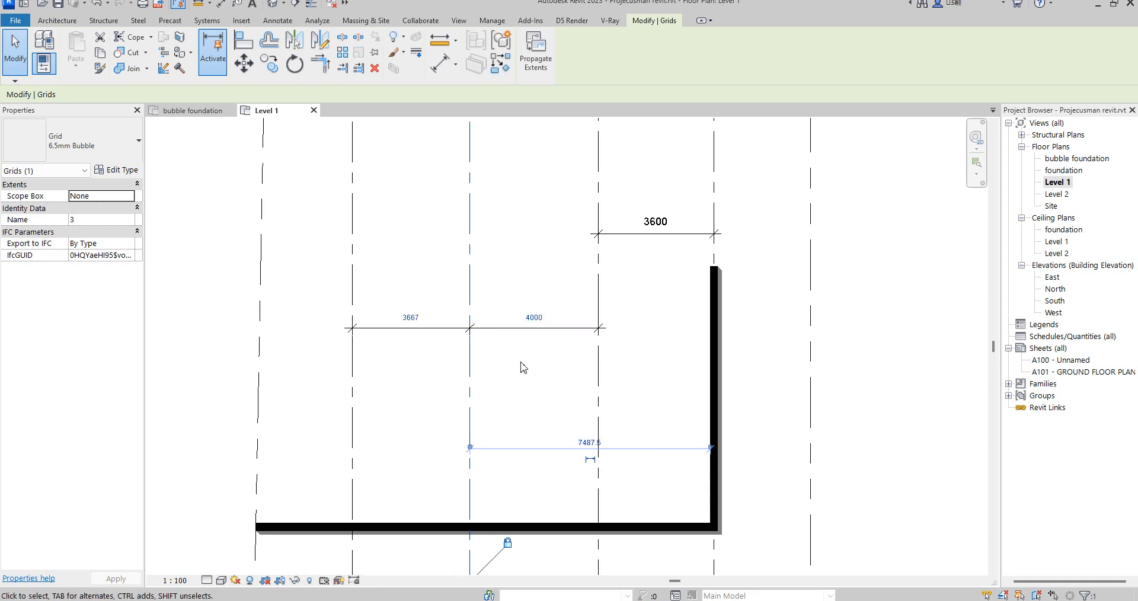
Move grid 4 so that its spacing from grid 3 is 3600 mm
left_click(353, 375)
scroll(408, 382, "down", 2)
left_click(396, 334)
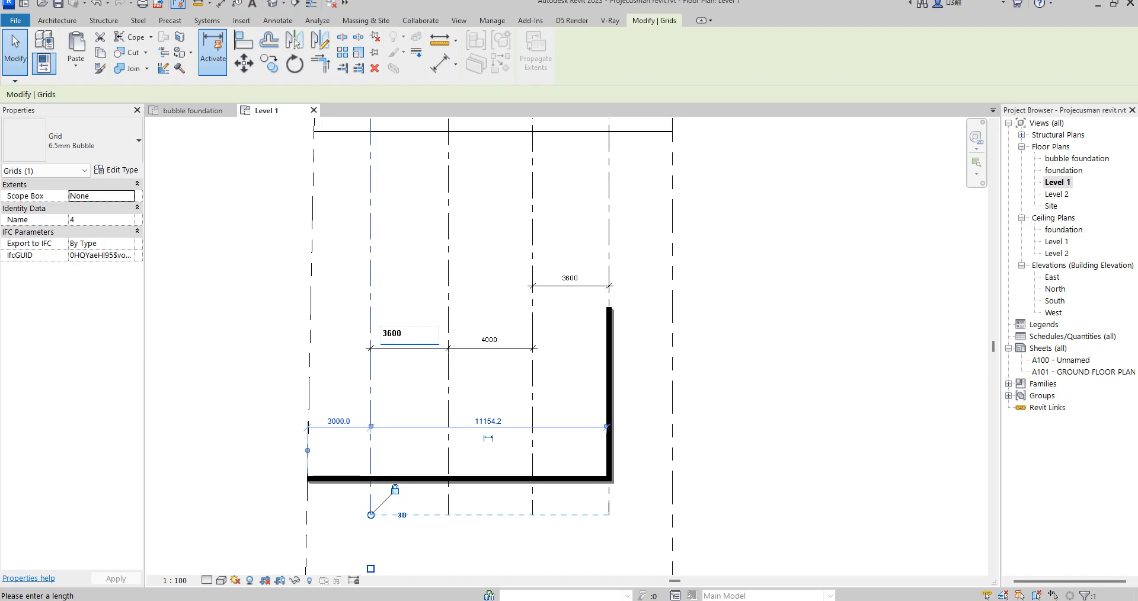
key("Return")
left_click(436, 269)
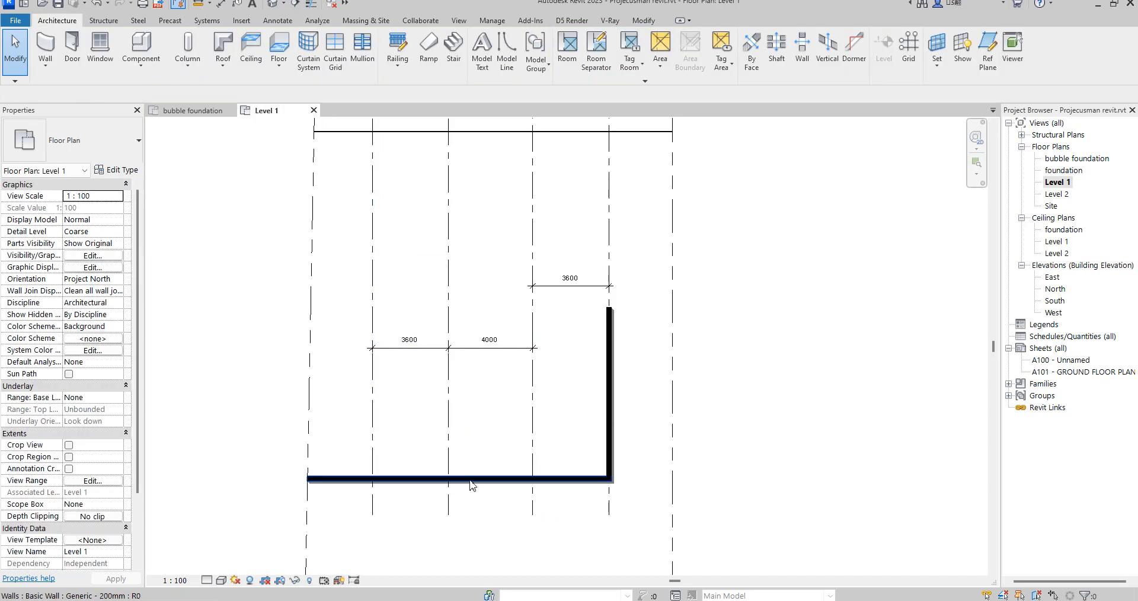
Shorten the horizontal wall's left end to grid 4 for a wall length of 11200 mm
scroll(460, 496, "down", 3)
scroll(437, 490, "up", 3)
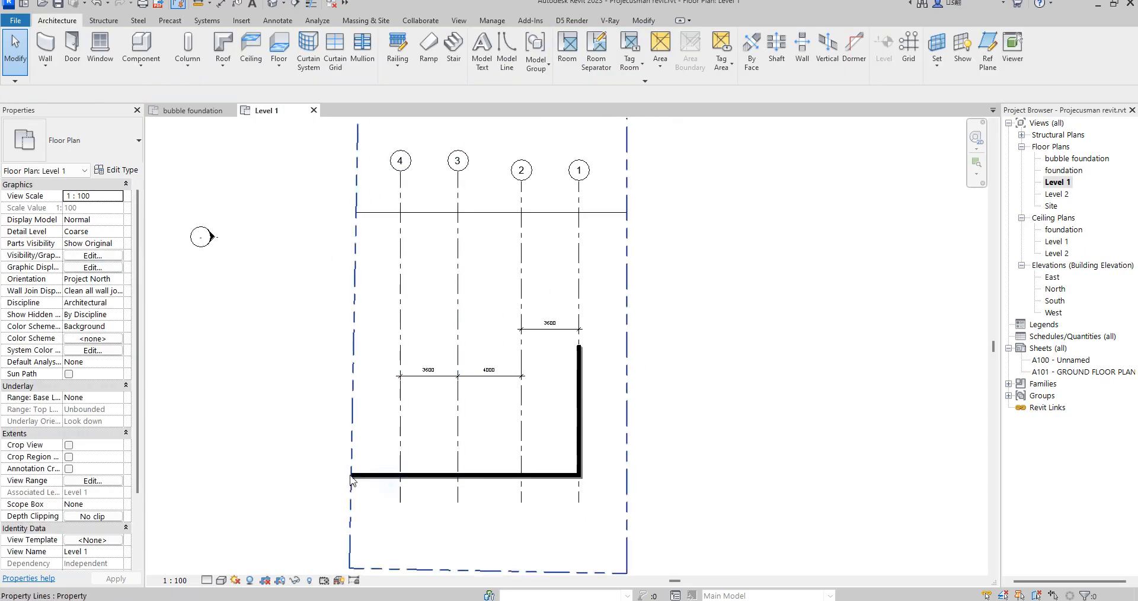
left_click(381, 474)
left_click_drag(351, 473, 400, 473)
Draw matching walls from the lower wall's left end up along grid 4 to below the development line and across to grid 1
scroll(429, 449, "down", 2)
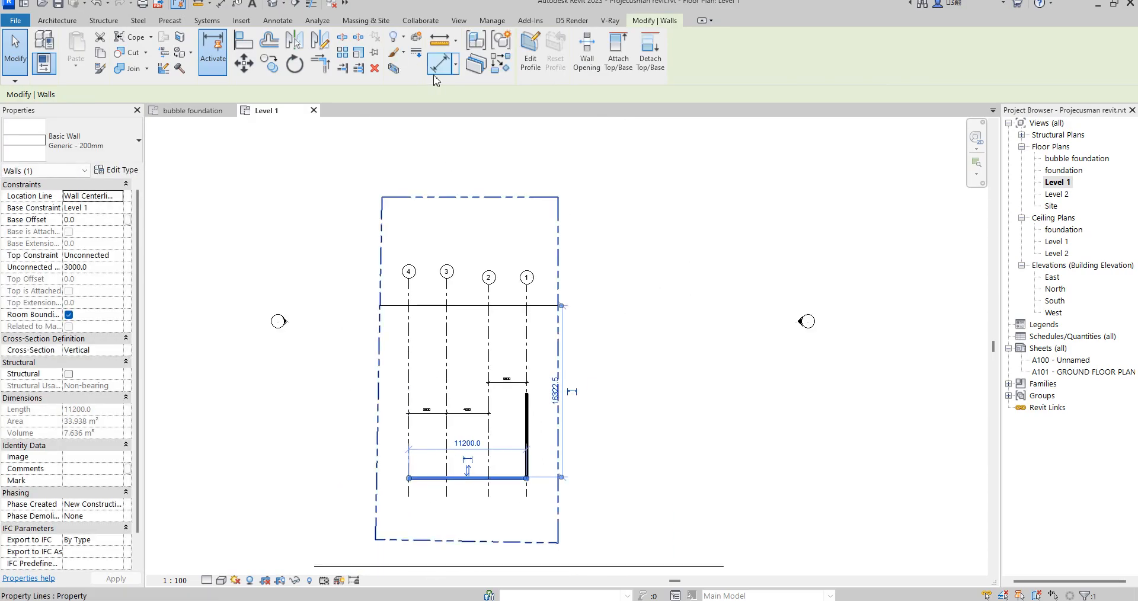
scroll(423, 392, "up", 1)
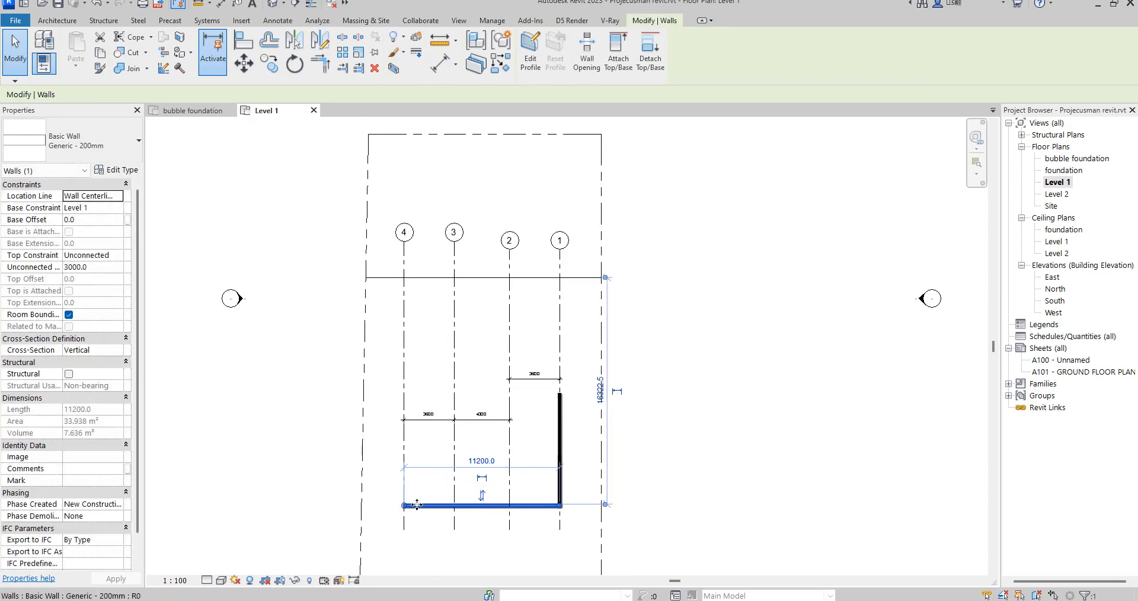
left_click(501, 62)
left_click(404, 505)
left_click(403, 318)
left_click(560, 318)
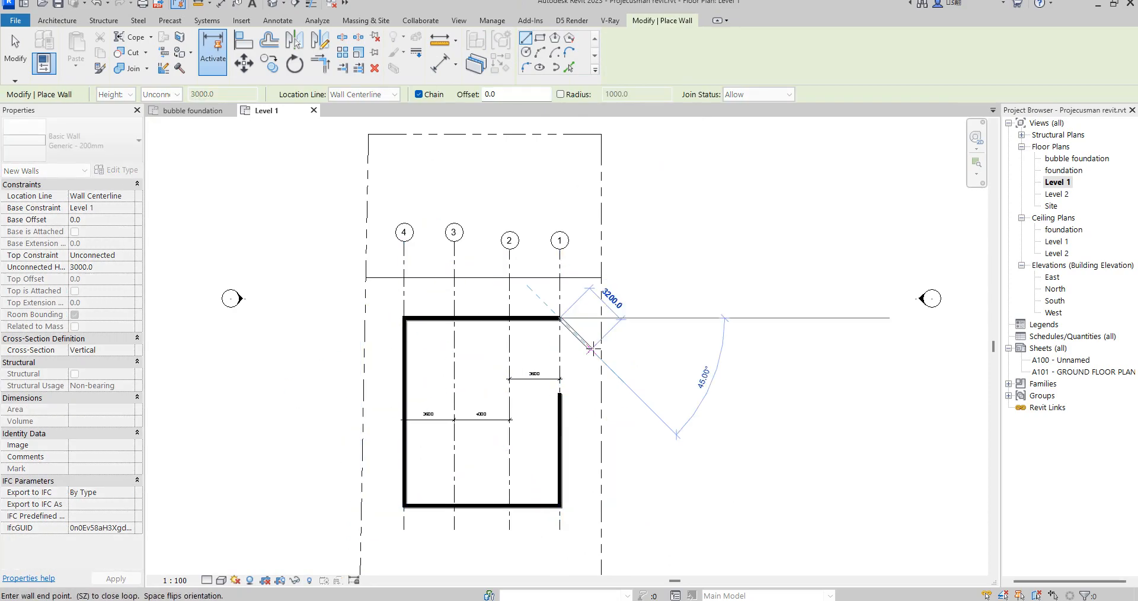
key("Escape")
key("Escape")
Extend the right-hand wall along grid 1 up to the upper wall to close the rectangular outline
scroll(557, 415, "up", 2)
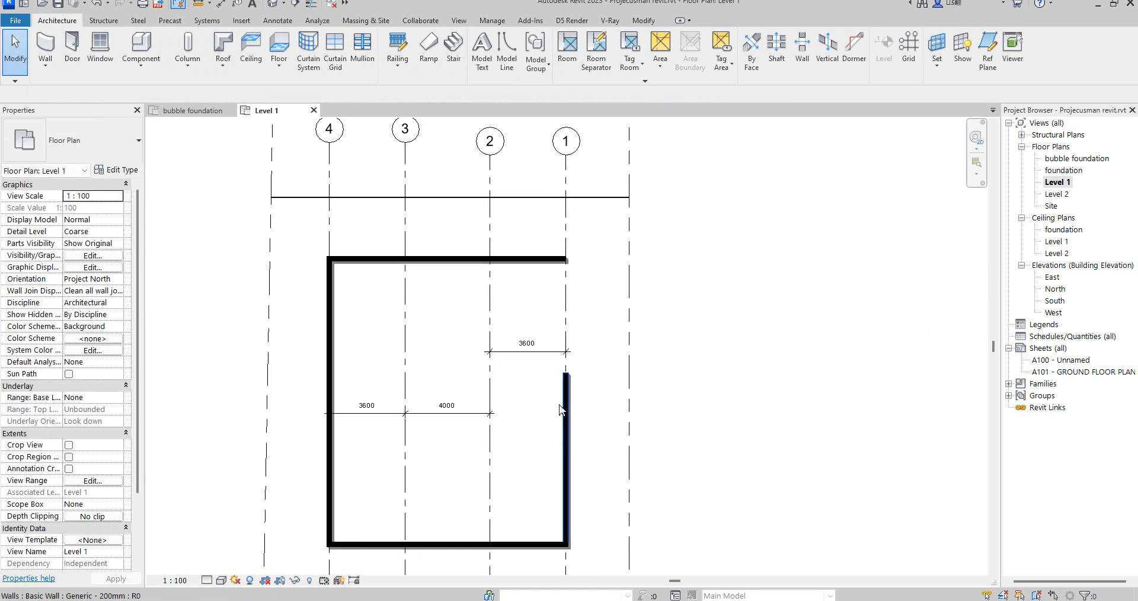
left_click(560, 402)
mouse_move(565, 375)
left_mouse_down()
mouse_move(551, 314)
mouse_move(518, 291)
left_mouse_up()
key("Escape")
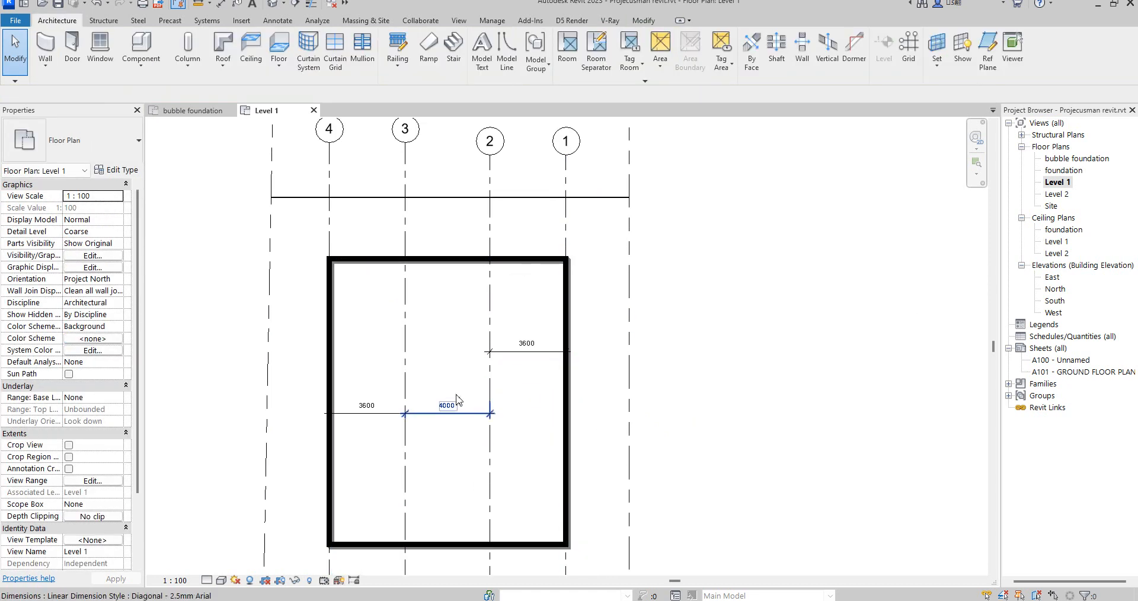
Draw two interior walls along grids 2 and 3, each running from the upper outer wall to the lower outer wall
scroll(459, 397, "down", 1)
scroll(469, 534, "up", 2)
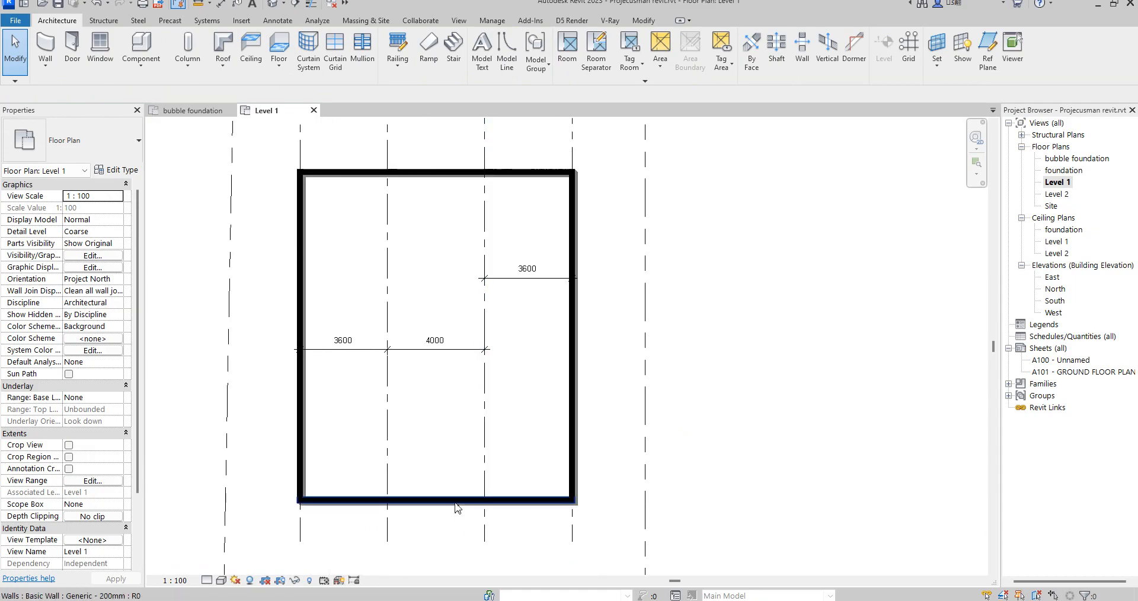
left_click(453, 500)
scroll(446, 358, "down", 1)
scroll(444, 437, "up", 2)
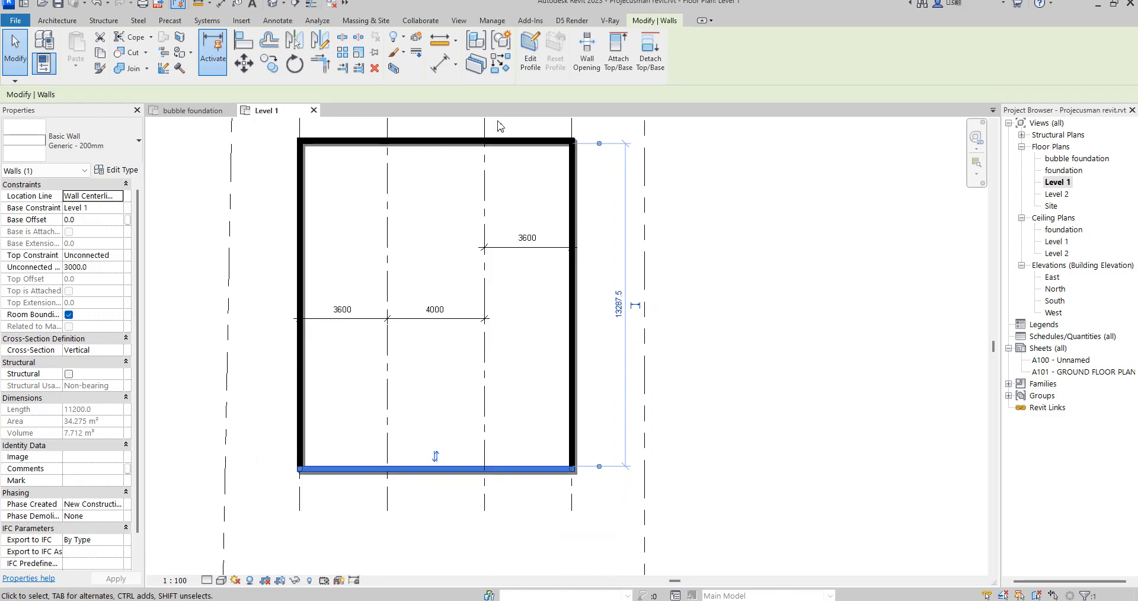
left_click(514, 145)
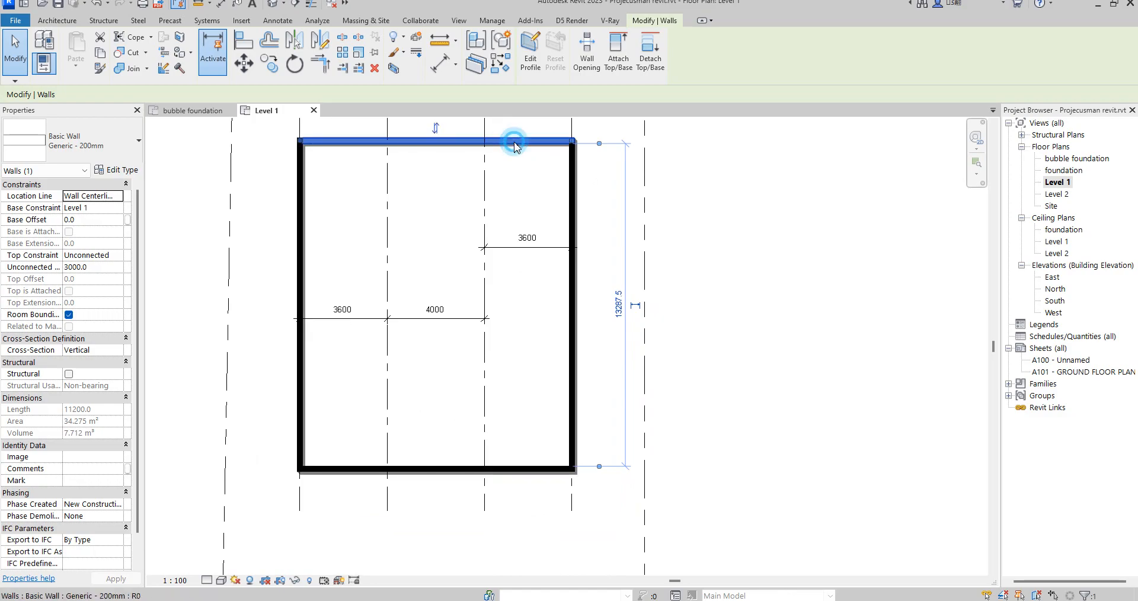
left_click(485, 141)
left_click(485, 470)
key("Escape")
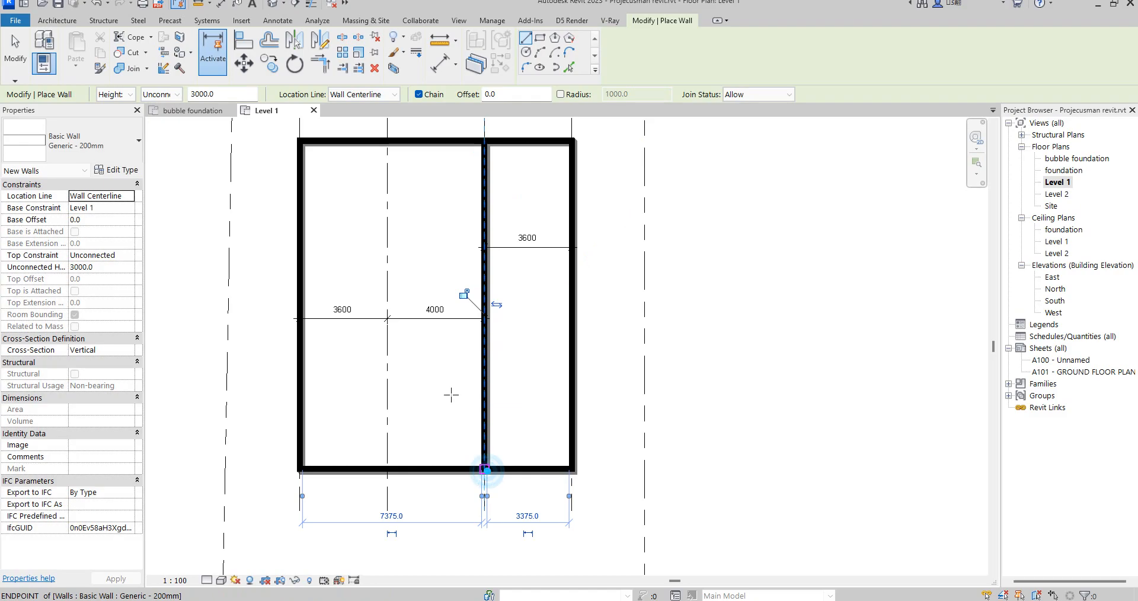
left_click(388, 141)
left_click(388, 470)
key("Escape")
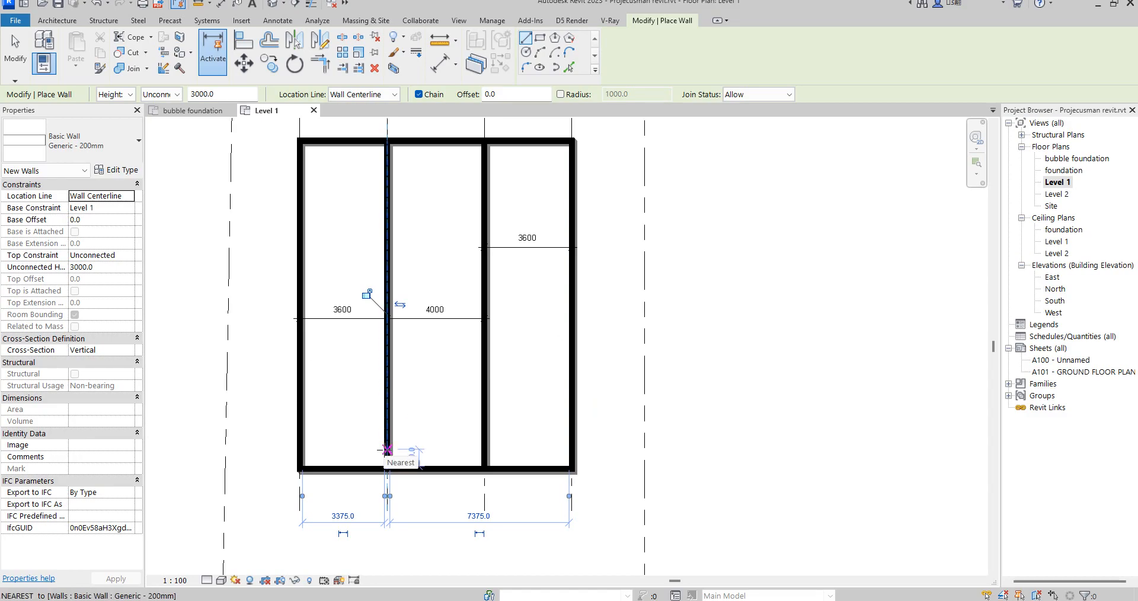
Draw a cross wall between grids 3 and 2, about 1590 mm clear above the lower outer wall
left_click(387, 425)
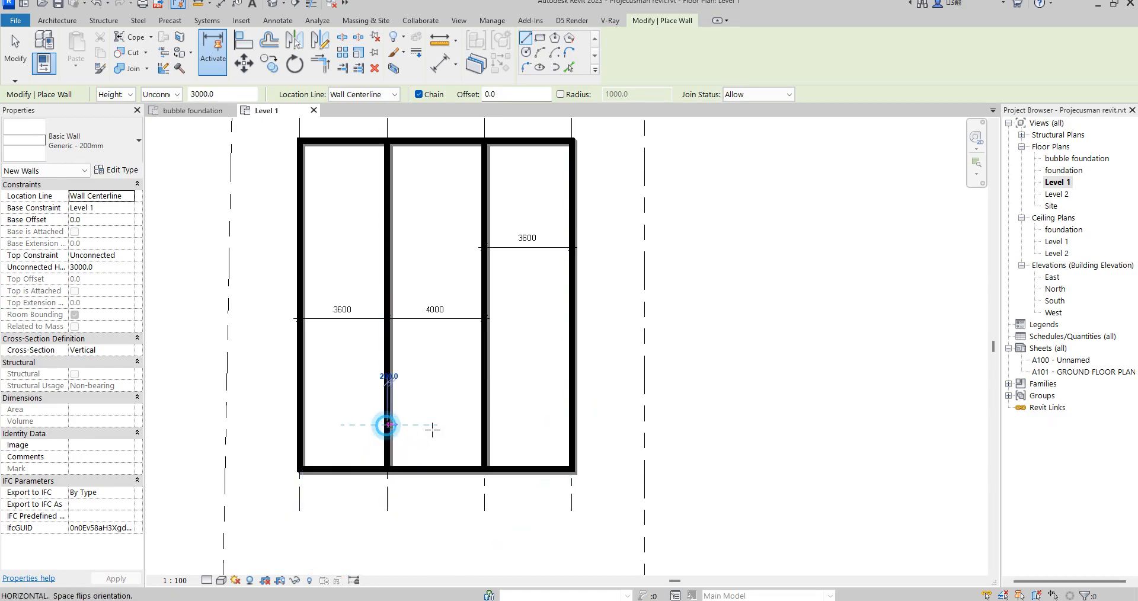
left_click(484, 426)
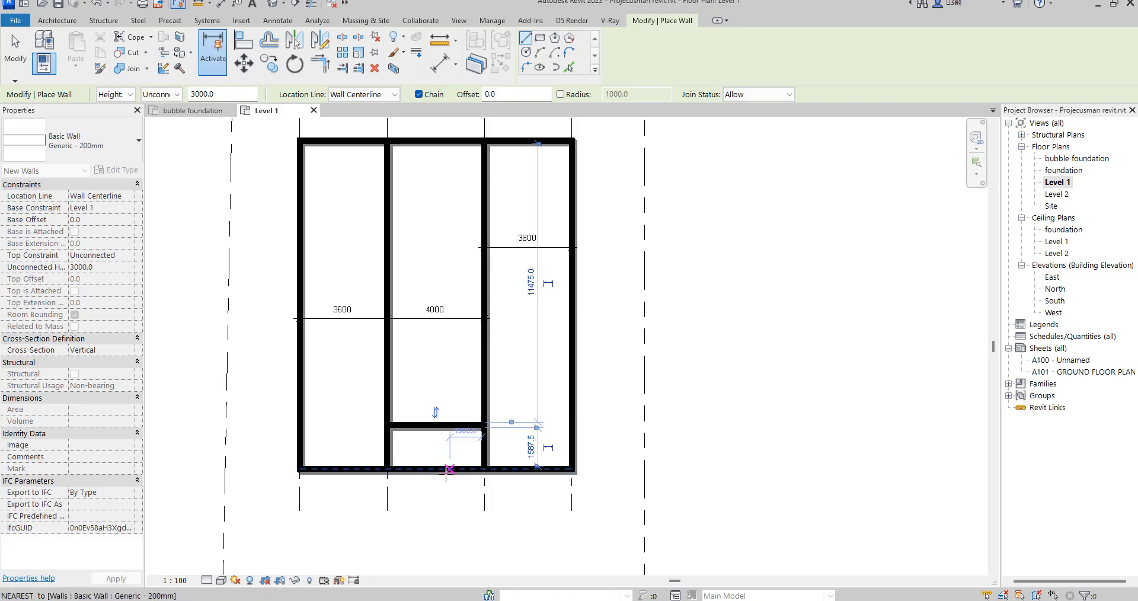
scroll(436, 470, "up", 1)
scroll(424, 376, "down", 2)
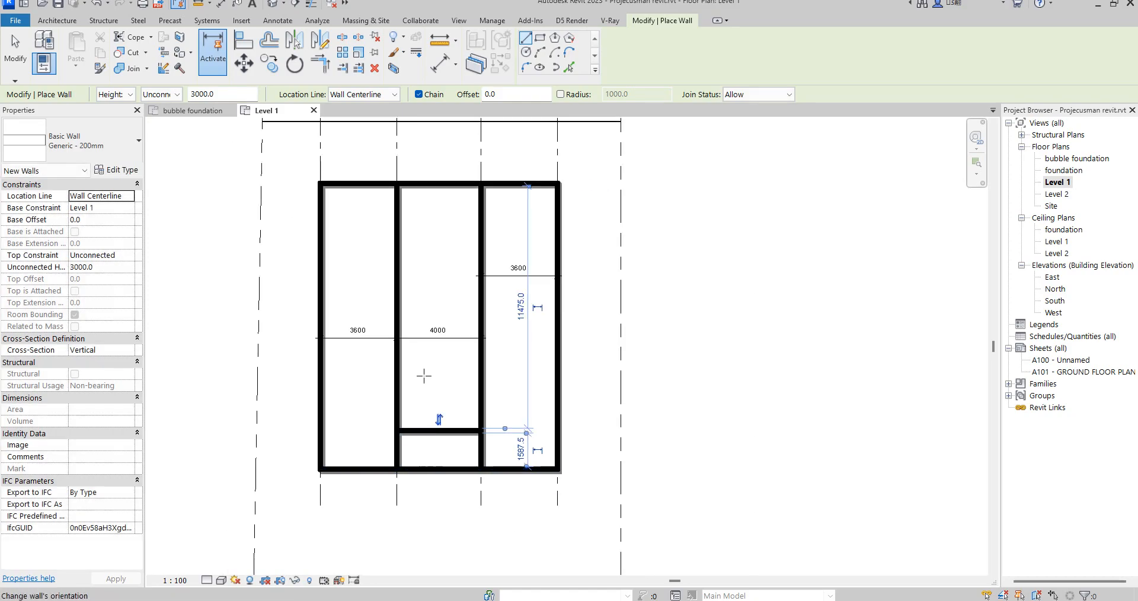
Draw a middle cross wall between grids 3 and 2, about 5190 mm clear below the upper outer wall
left_click(397, 297)
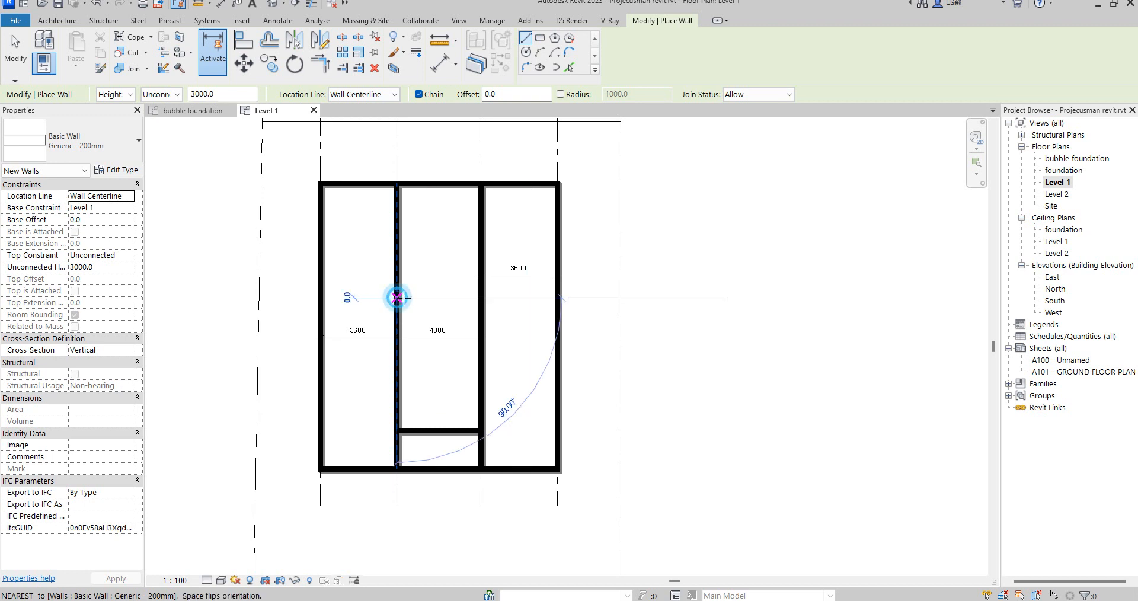
left_click(480, 297)
key("Escape")
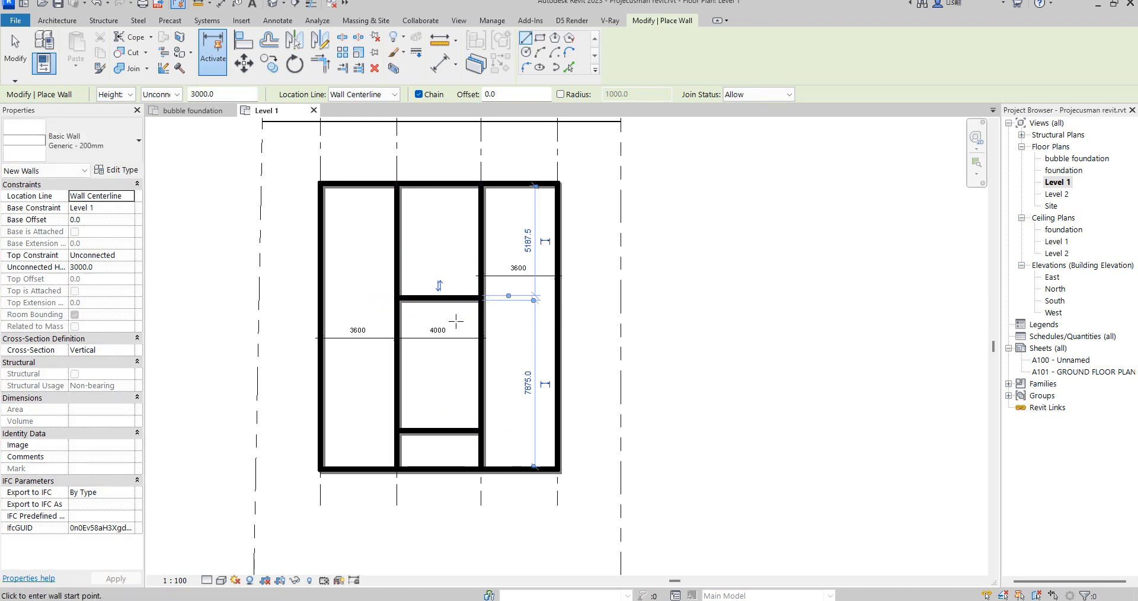
scroll(428, 318, "up", 1)
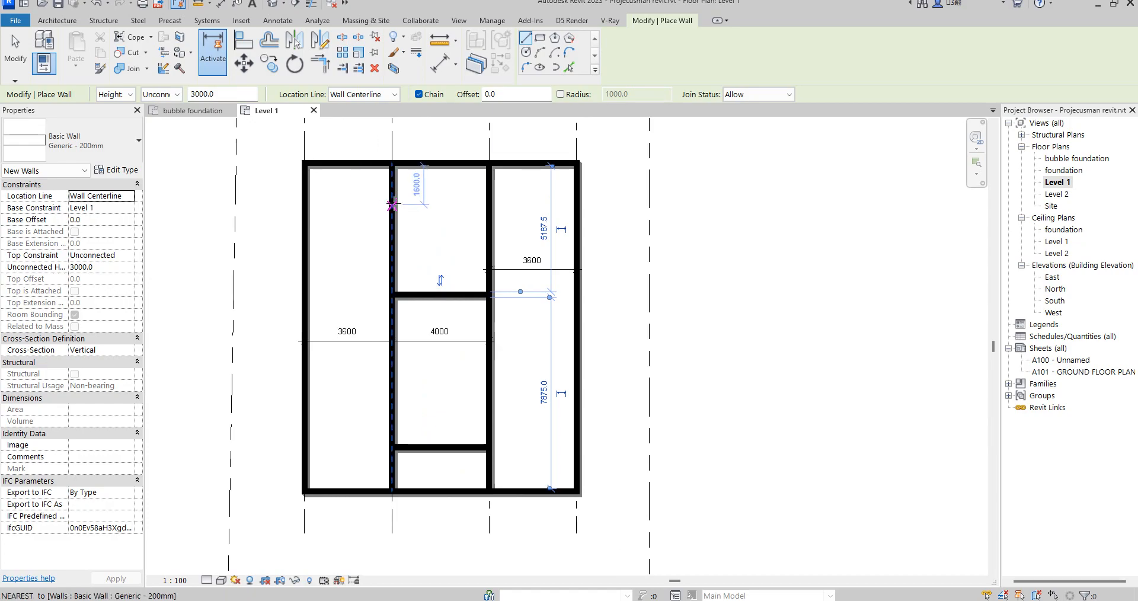
Draw another cross wall between grids 3 and 2, a short distance below the upper outer wall, and end the wall command
left_click(393, 210)
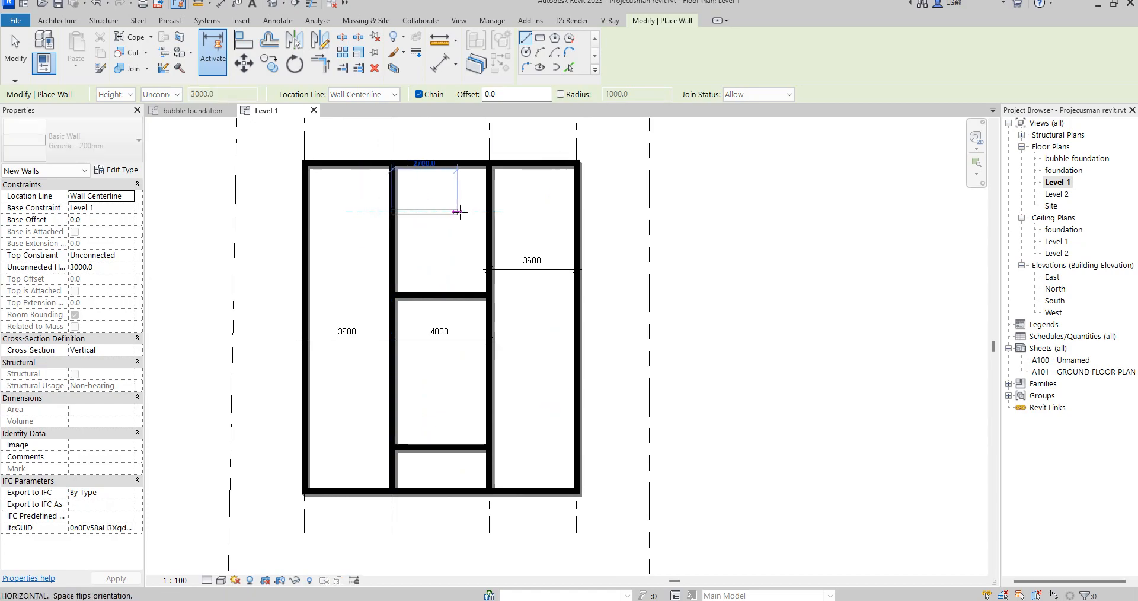
left_click(488, 211)
key("Escape")
right_click(452, 240)
left_click(474, 247)
right_click(437, 254)
left_click(470, 260)
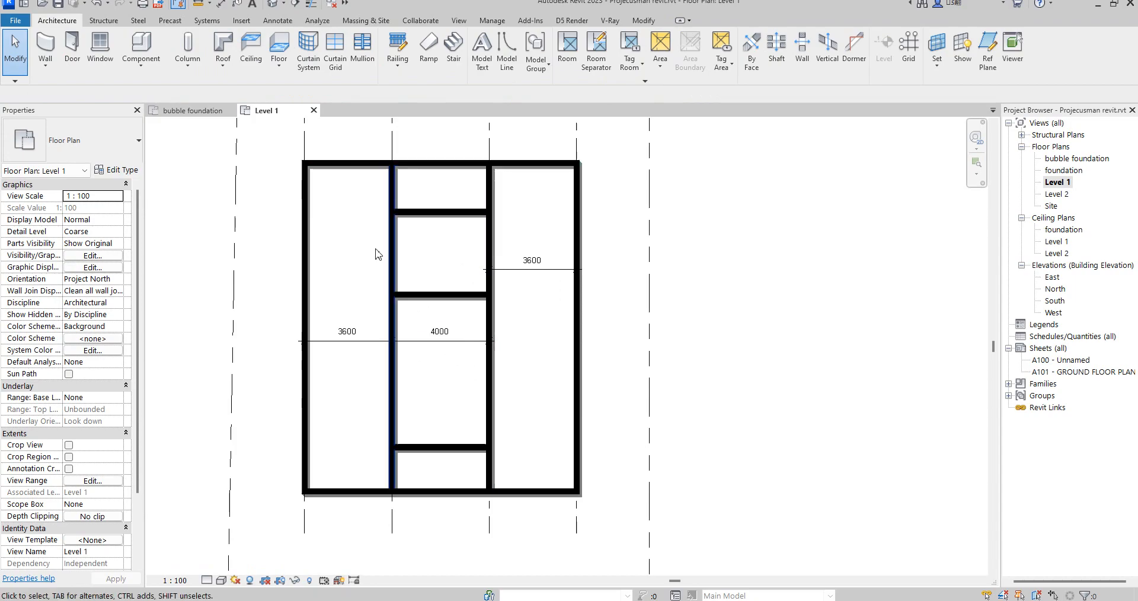
Draw a cross wall between grids 3 and 4, about 5360 mm clear above the lower outer wall
left_click(386, 394)
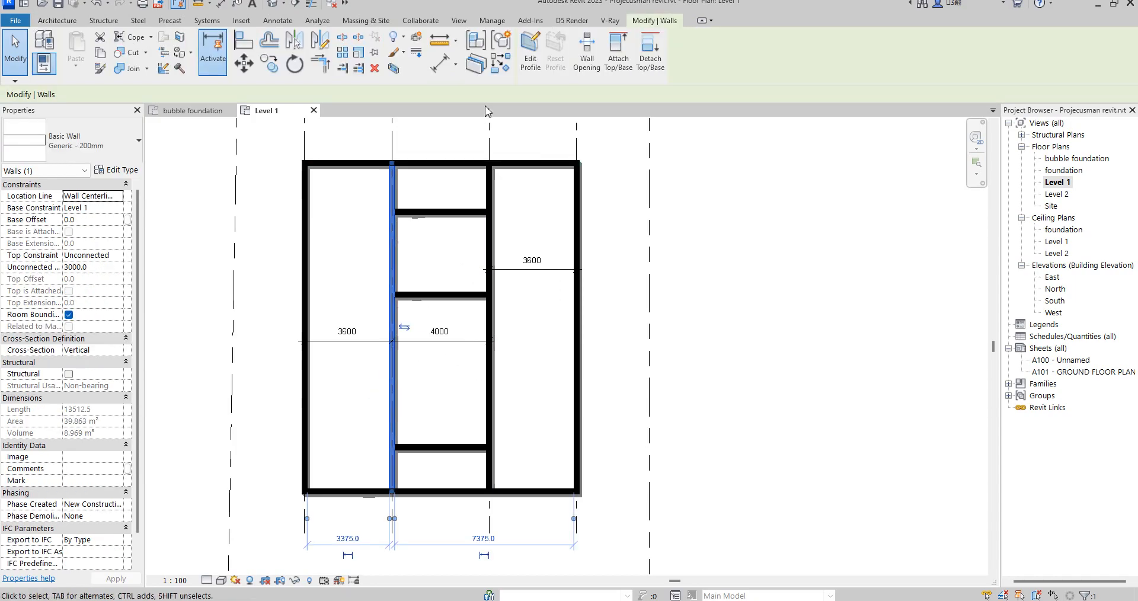
key("w")
key("a")
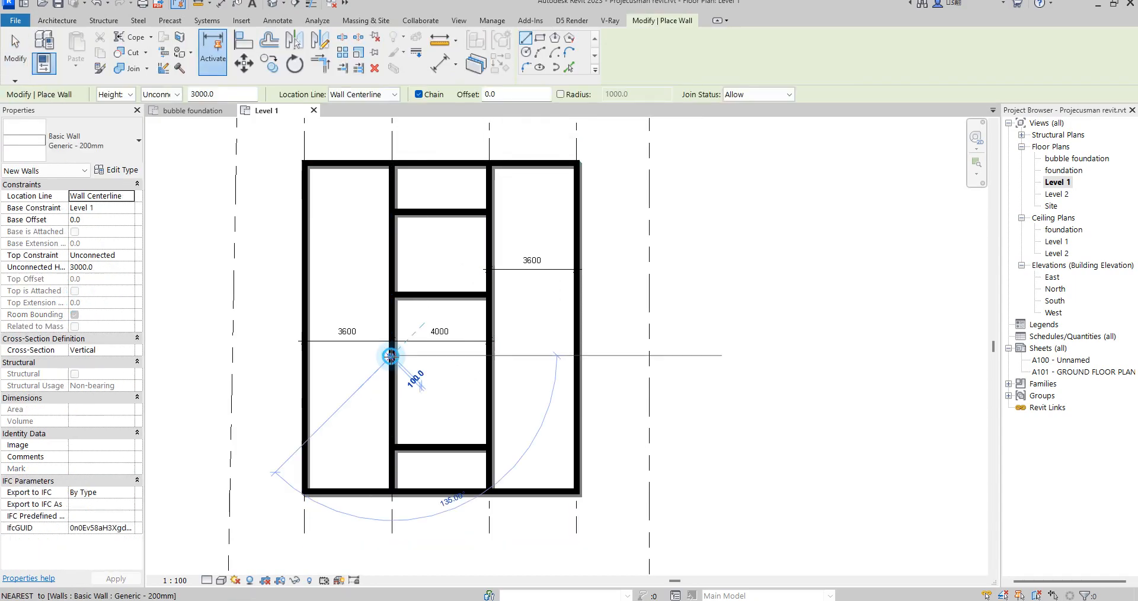
left_click(391, 355)
left_click(304, 355)
key("Escape")
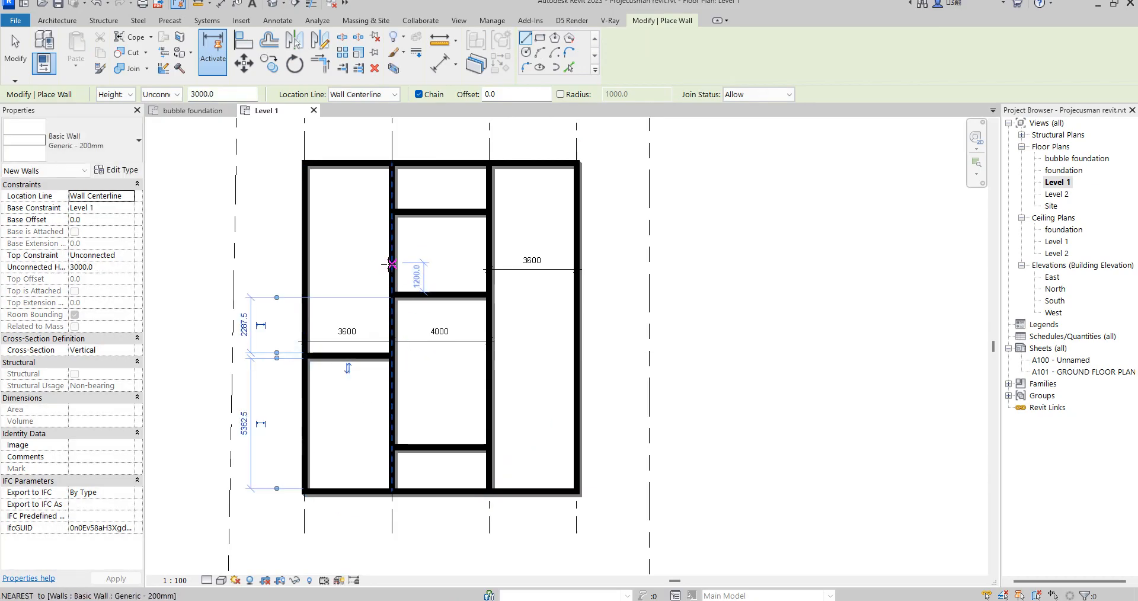
Draw a second cross wall between grids 3 and 4, about 2900 mm clear above the first one
scroll(392, 284, "up", 3)
left_click(394, 271)
left_click(230, 272)
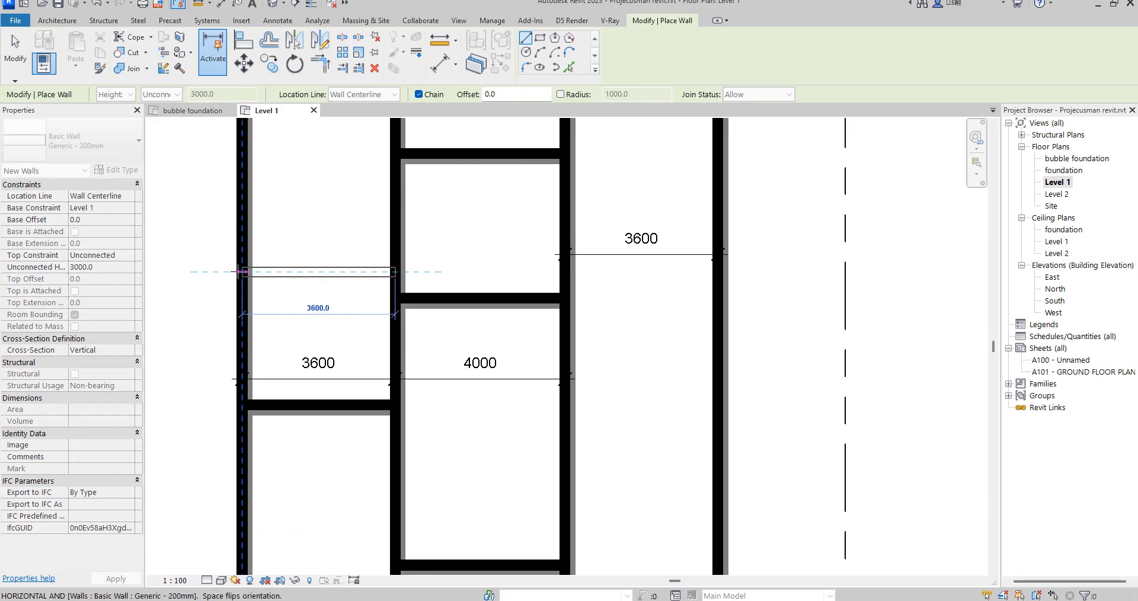
key("Escape")
scroll(492, 342, "down", 2)
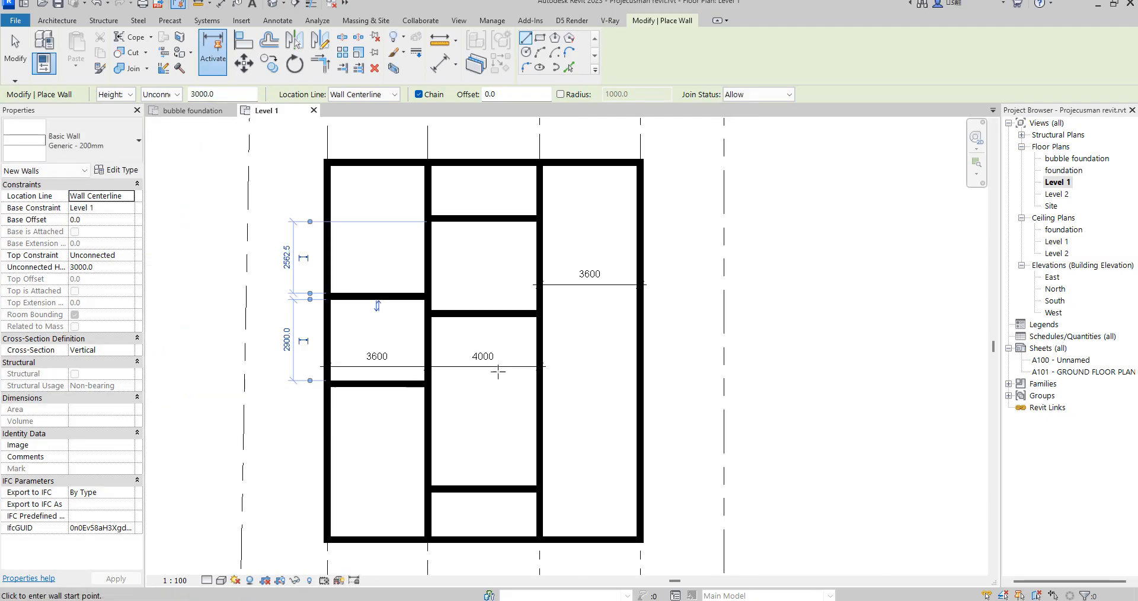
Draw two cross walls between grids 2 and 1, in line with the two cross walls between grids 3 and 4
left_click(542, 385)
left_click(640, 384)
key("Escape")
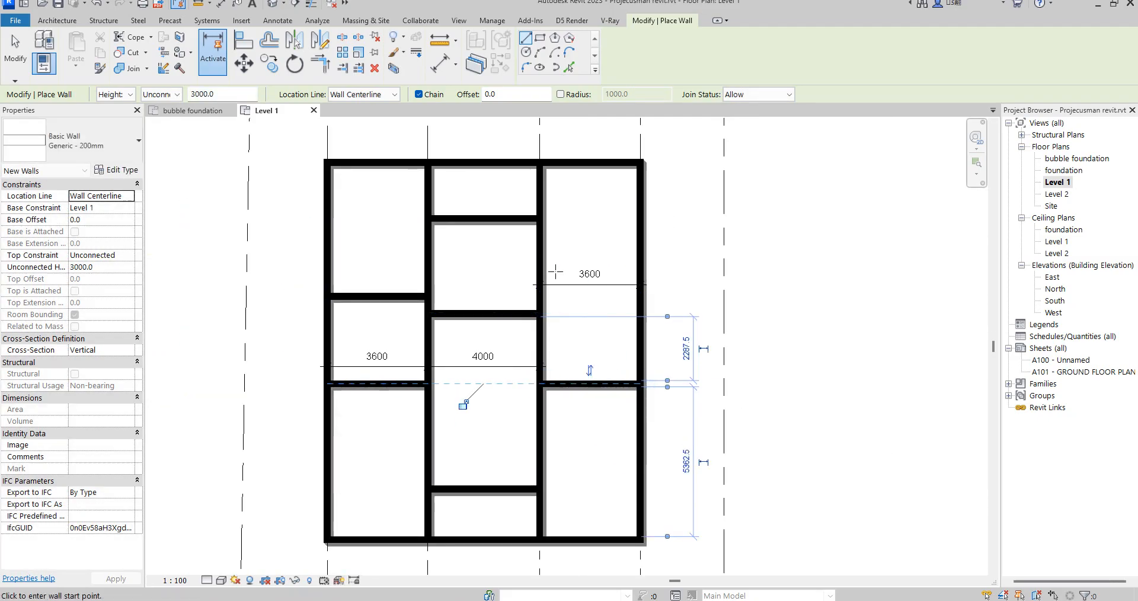
left_click(540, 296)
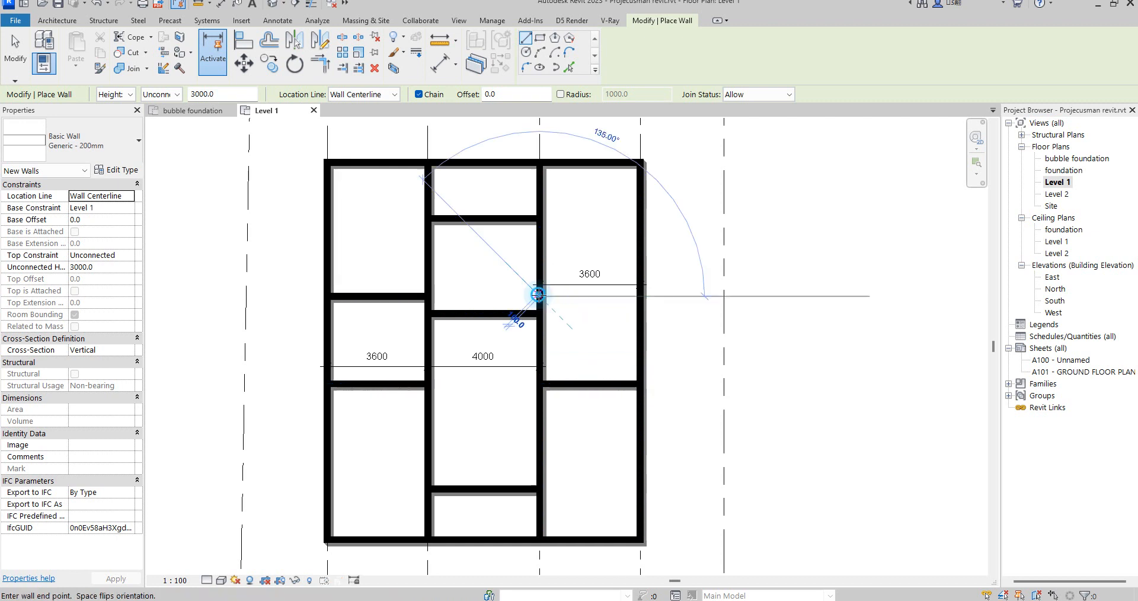
left_click(635, 299)
key("Escape")
right_click(573, 333)
left_click(603, 340)
right_click(654, 330)
left_click(630, 341)
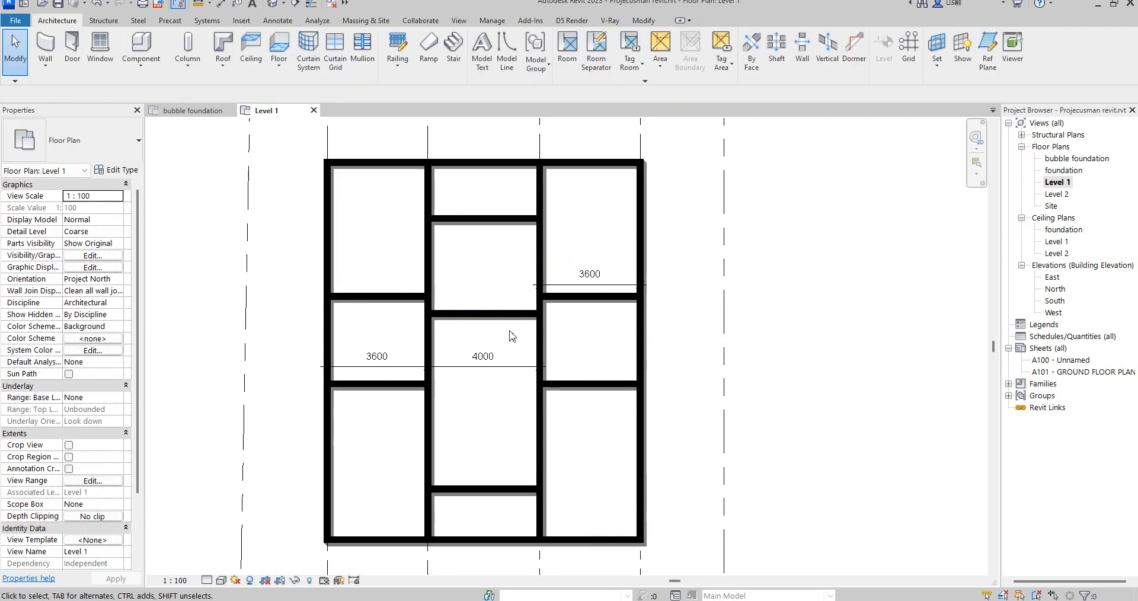
Split the lower outer wall between grids 2 and 3 and trim both pieces to corners with the walls on those grids
scroll(513, 335, "down", 2)
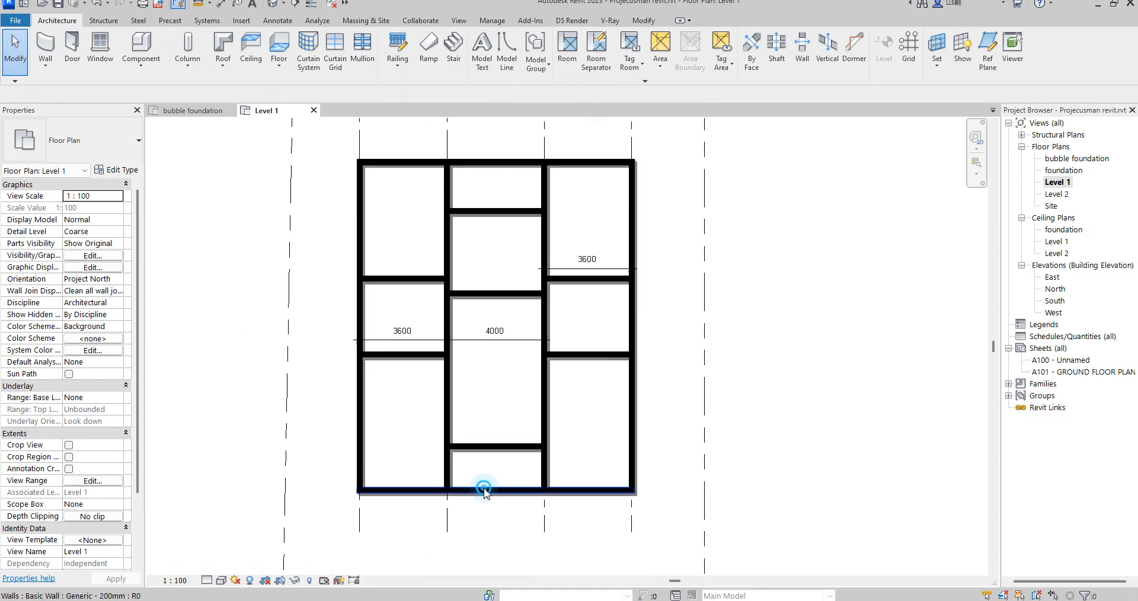
left_click(484, 492)
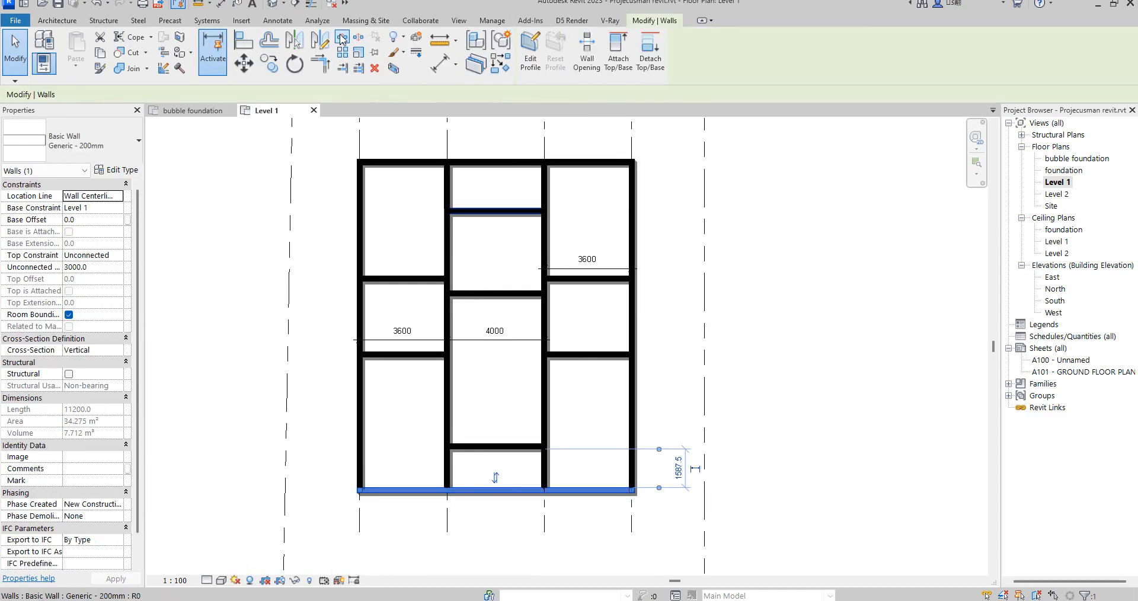
left_click(343, 39)
scroll(522, 501, "up", 4)
left_click(321, 64)
left_click(581, 439)
left_click(602, 472)
left_click(338, 473)
left_click(350, 451)
scroll(439, 453, "down", 3)
right_click(460, 388)
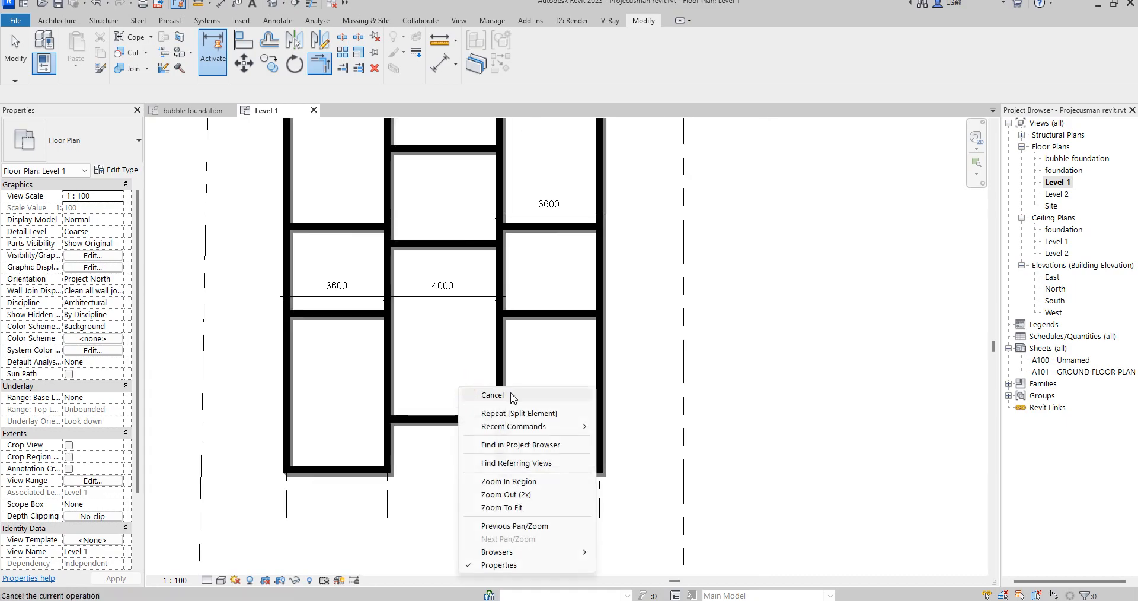
left_click(475, 396)
Dimension the vertical distance between the lower cross wall on grids 3–2 and the lower outer wall beside it
left_click(452, 420)
scroll(452, 421, "up", 2)
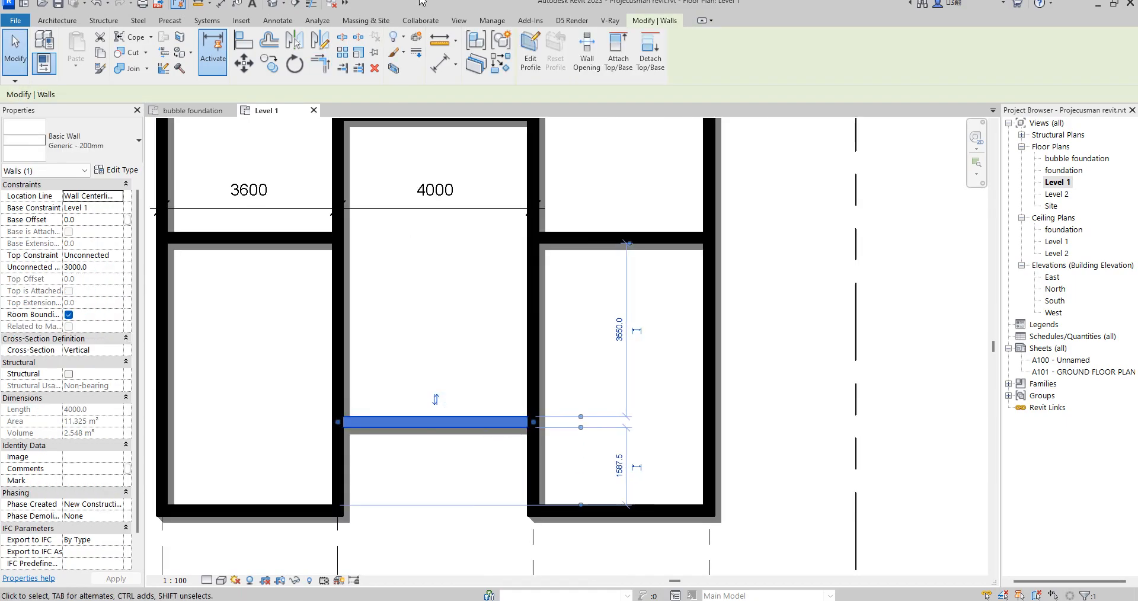
left_click(449, 68)
left_click(376, 426)
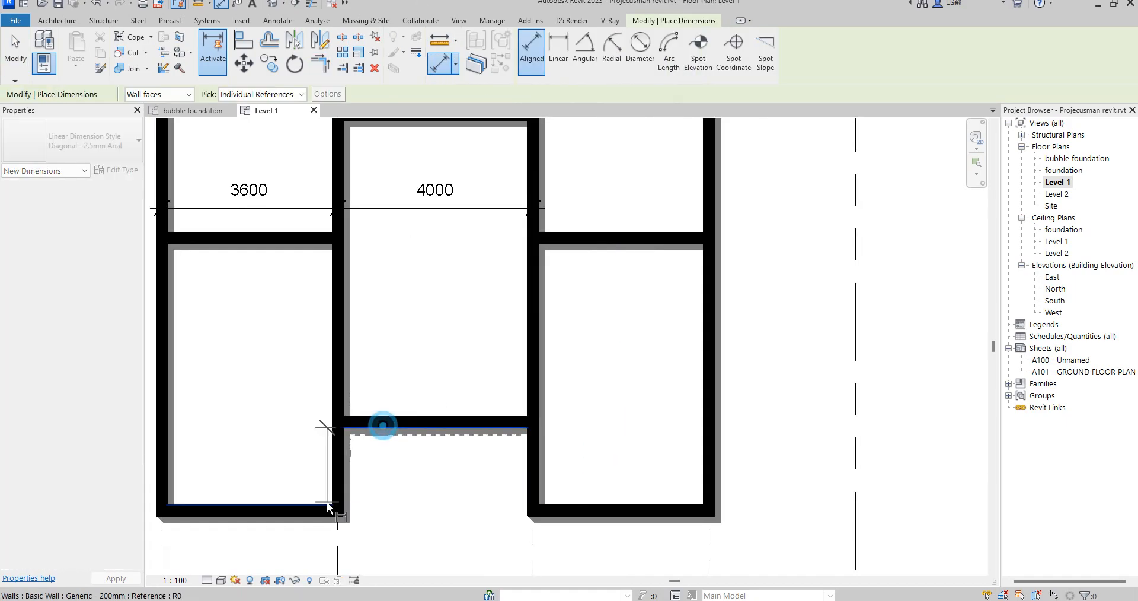
left_click(321, 519)
scroll(436, 380, "down", 3)
right_click(434, 360)
left_click(470, 367)
right_click(432, 363)
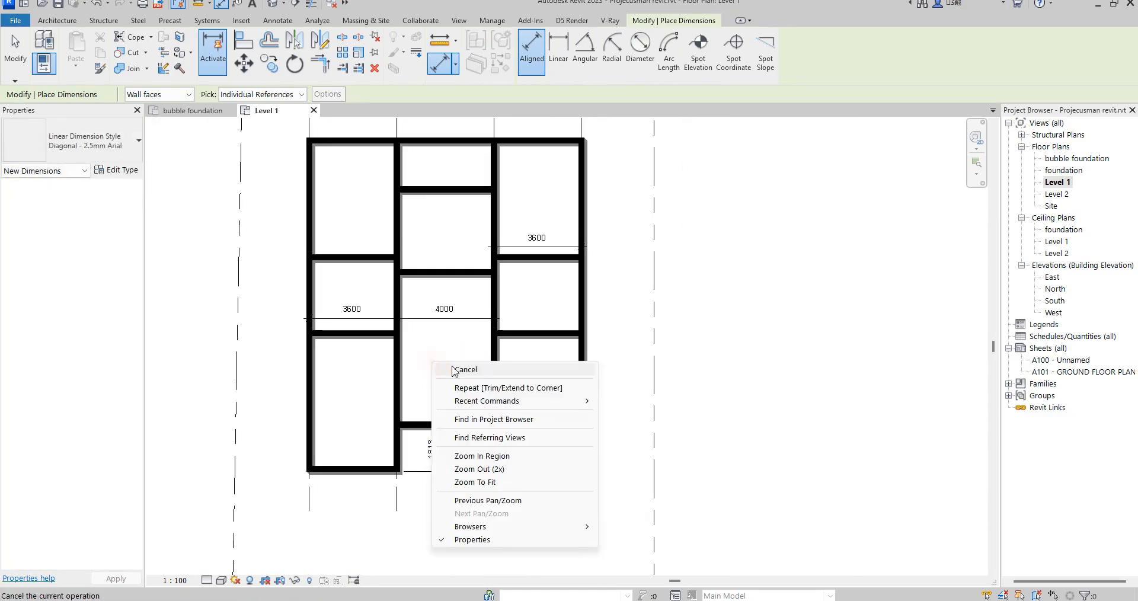
left_click(457, 367)
Delete the middle cross wall between grids 3 and 2
scroll(459, 380, "down", 4)
scroll(477, 379, "up", 4)
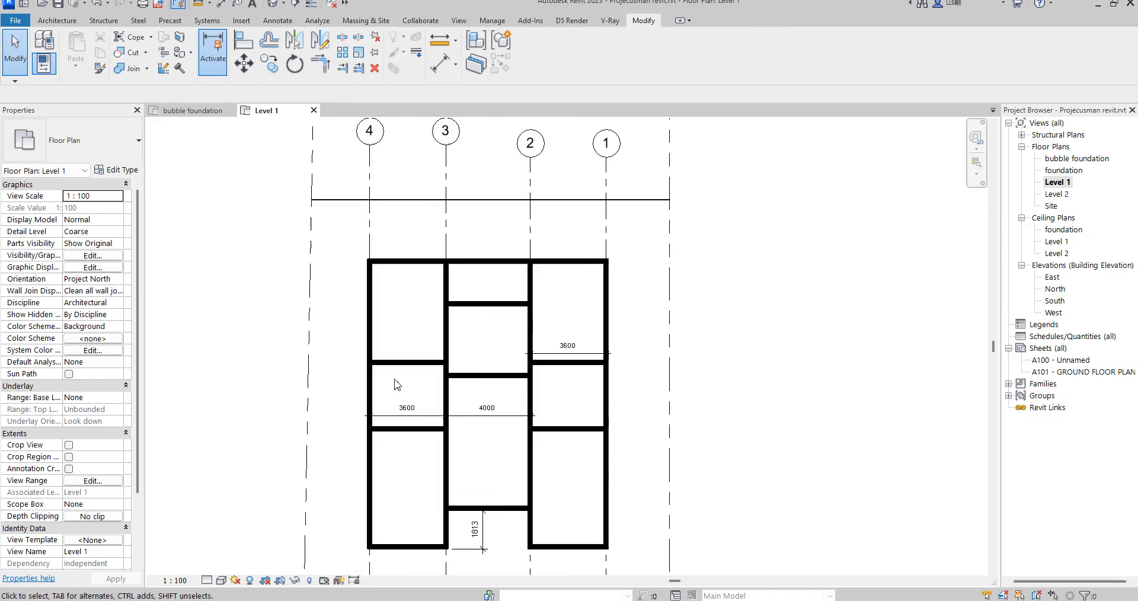
scroll(415, 320, "down", 1)
scroll(436, 423, "up", 1)
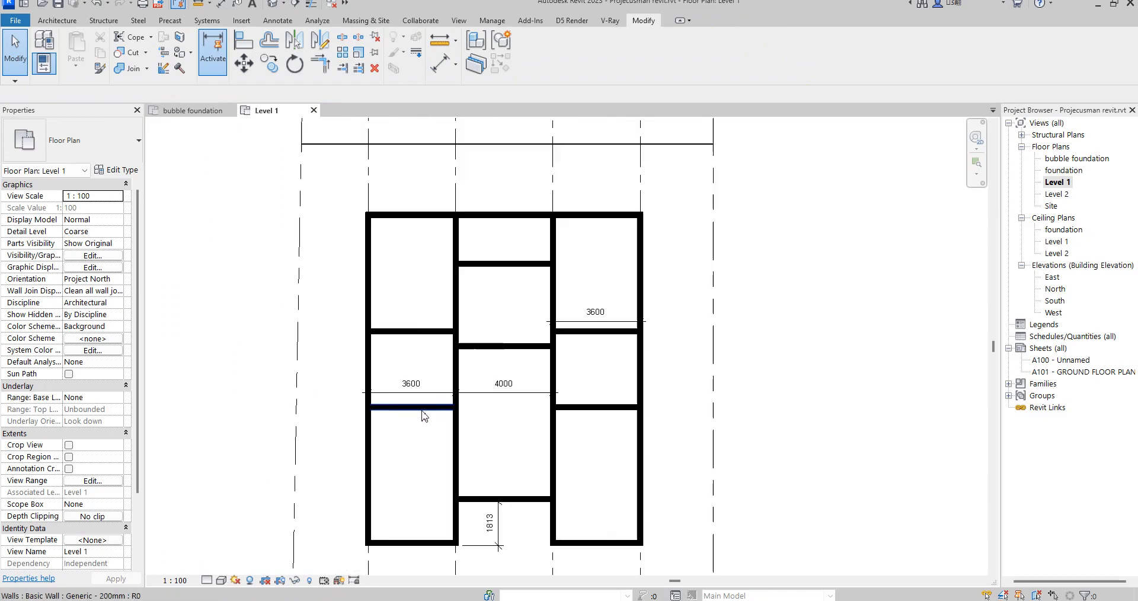
scroll(465, 469, "down", 3)
scroll(533, 460, "up", 3)
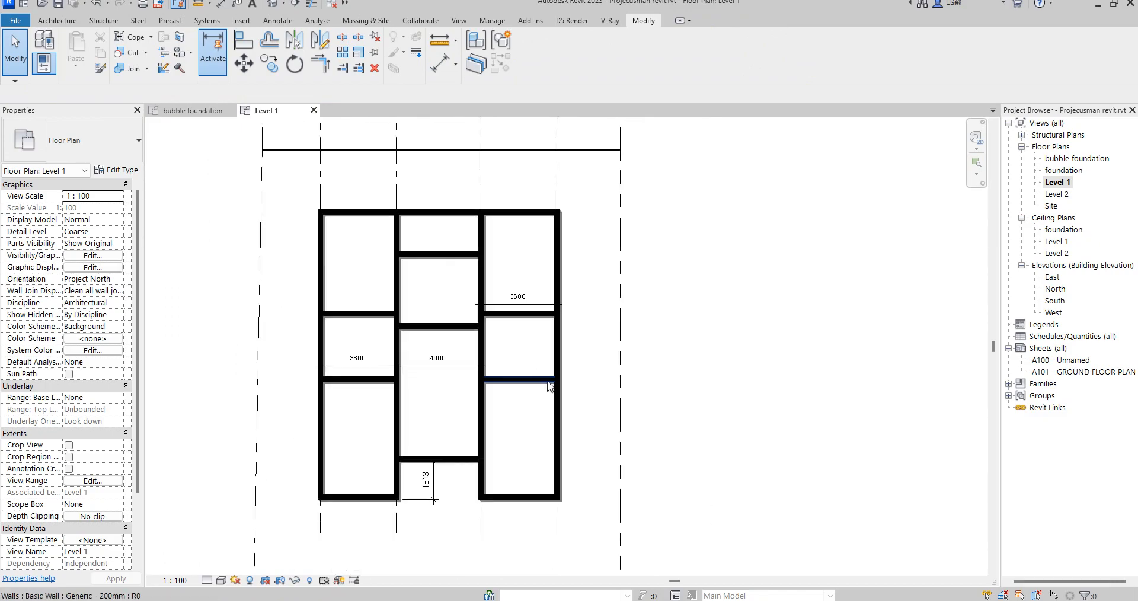
scroll(533, 392, "down", 1)
scroll(468, 391, "up", 2)
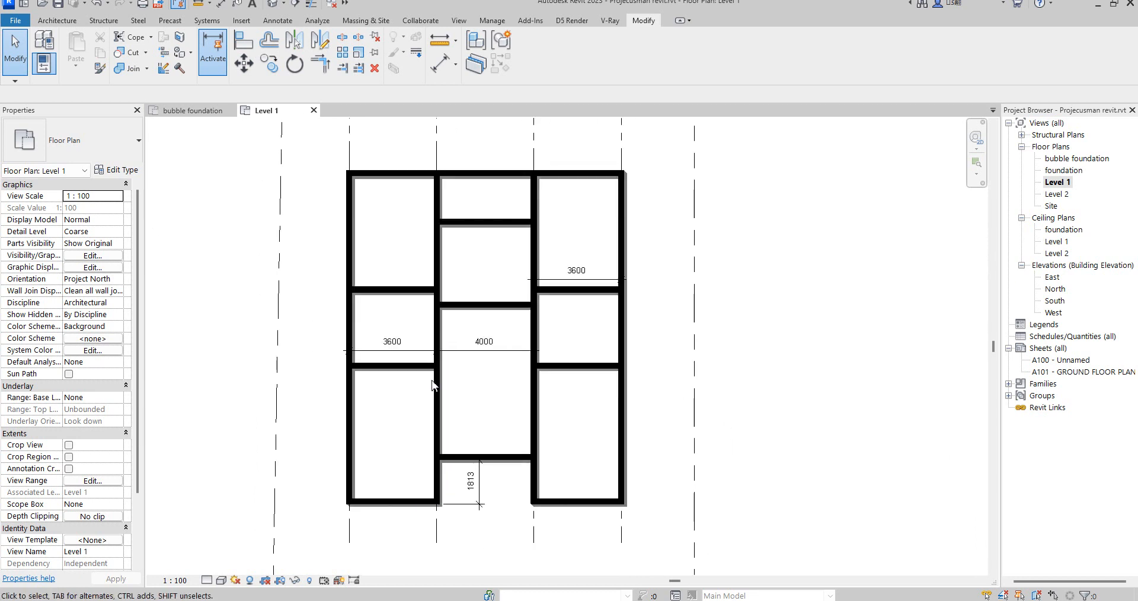
left_click(485, 306)
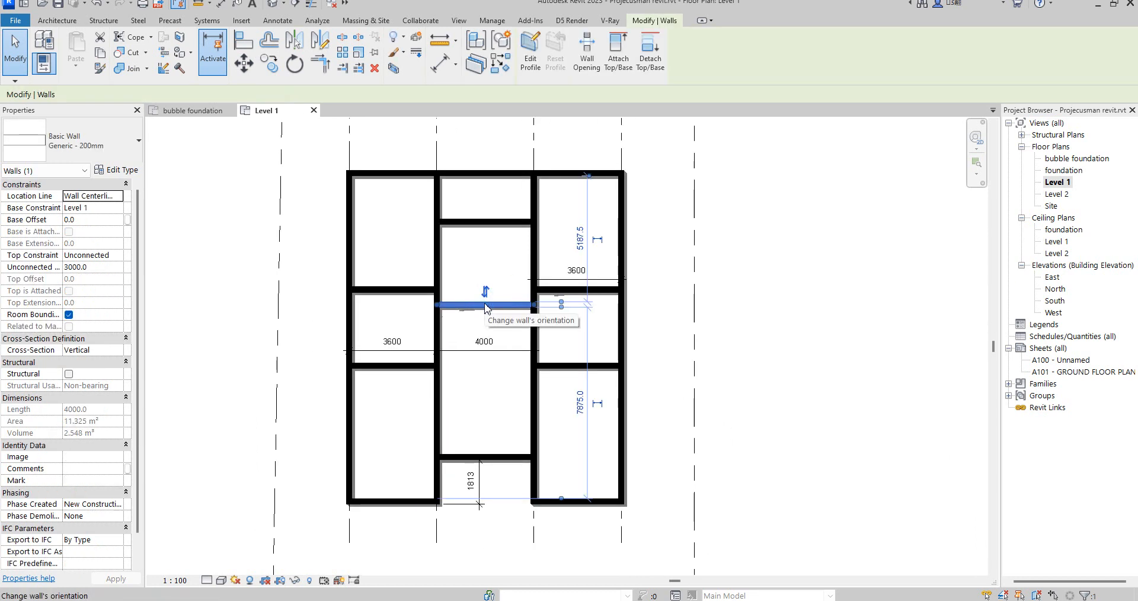
key("Delete")
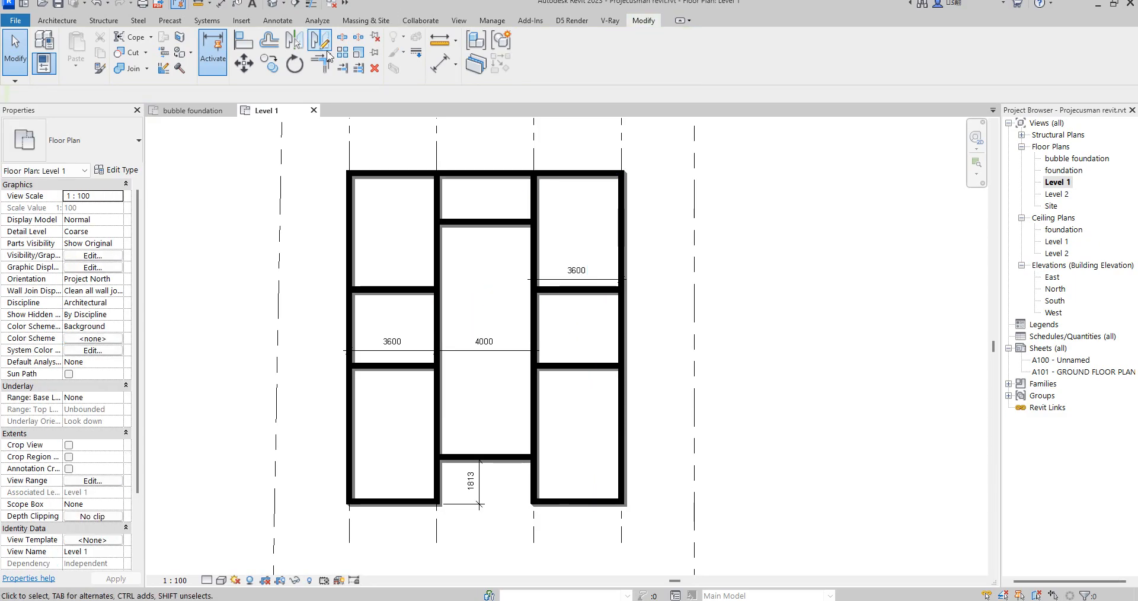
Split the upper outer wall between grids 2 and 3 and trim both pieces to corners with the walls on those grids
left_click(342, 37)
left_click(491, 172)
left_click(320, 64)
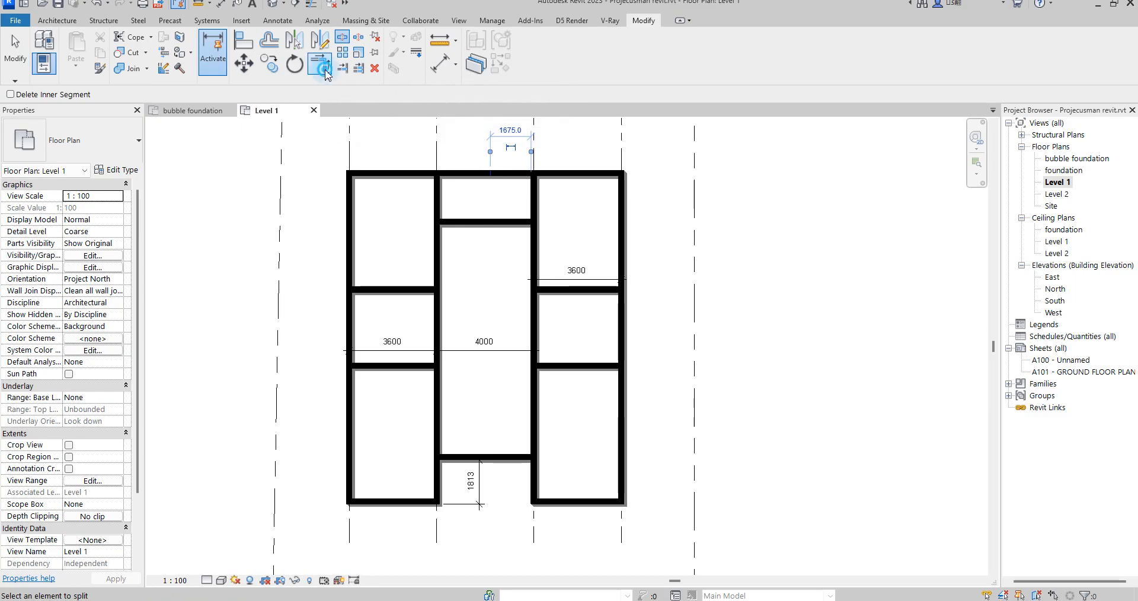
left_click(532, 200)
left_click(574, 175)
left_click(439, 193)
left_click(422, 178)
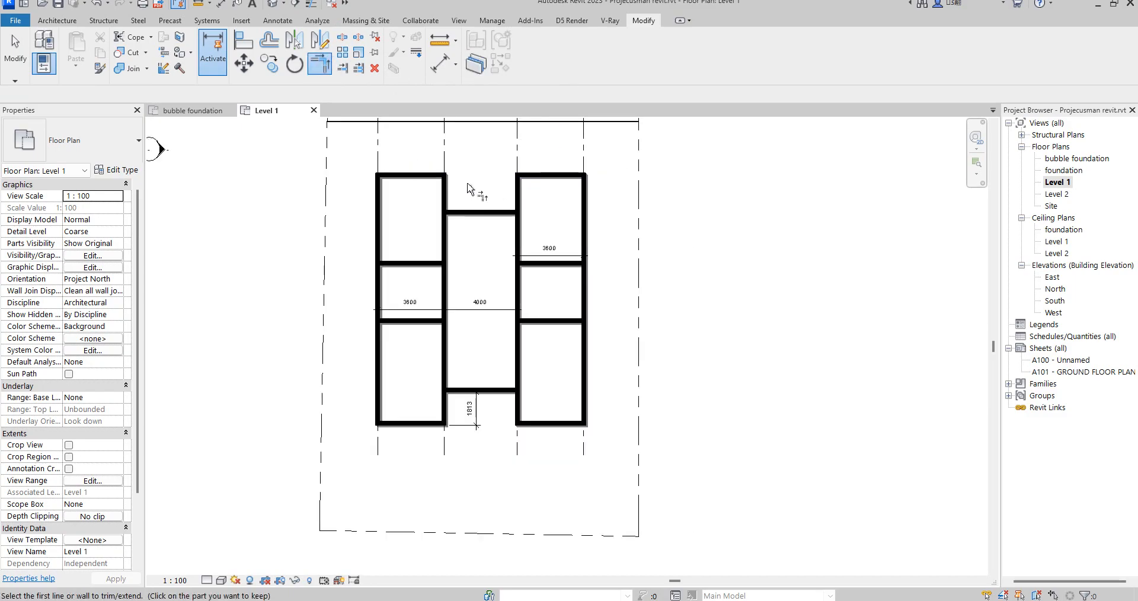
Draw a vertical 200 mm generic wall between grids 4 and 3, from the upper outer wall to the upper cross wall
key("Escape")
middle_click_drag(507, 314, 497, 283)
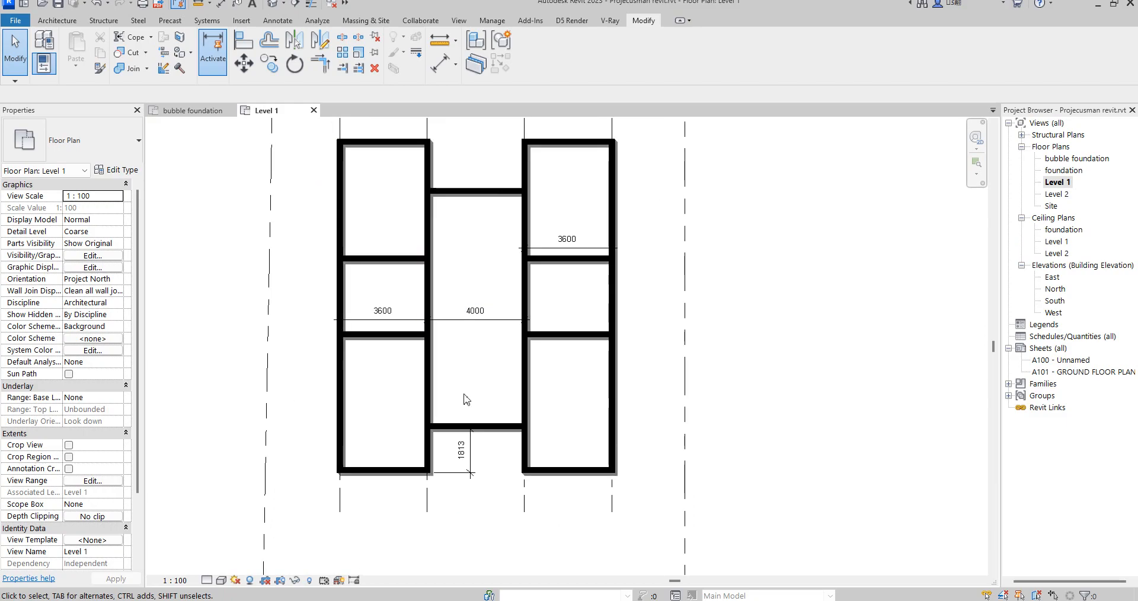
scroll(383, 144, "up", 1)
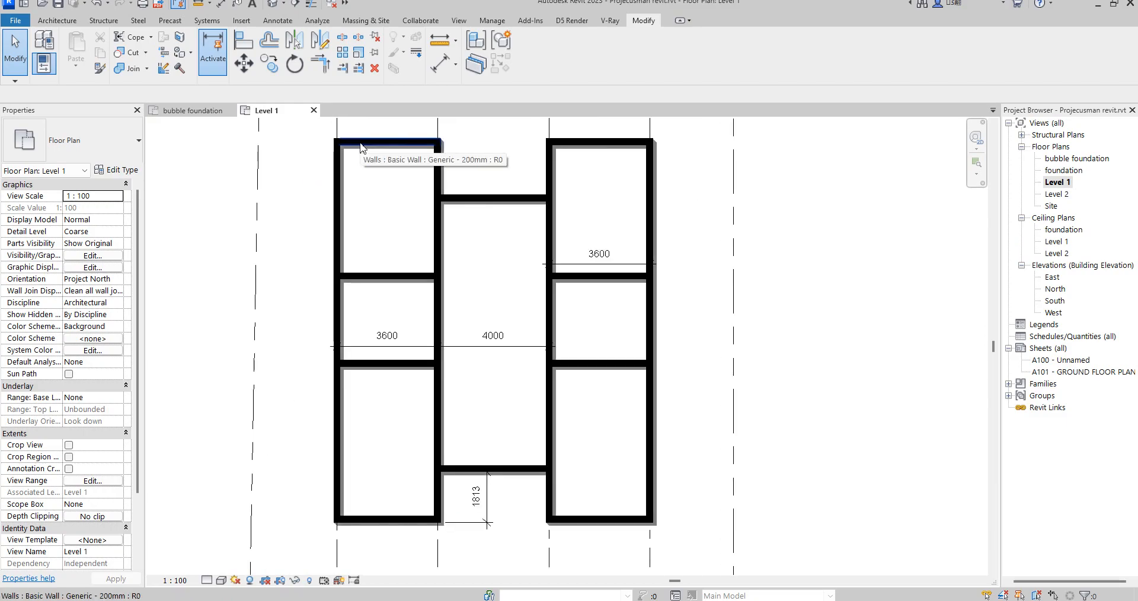
left_click(381, 148)
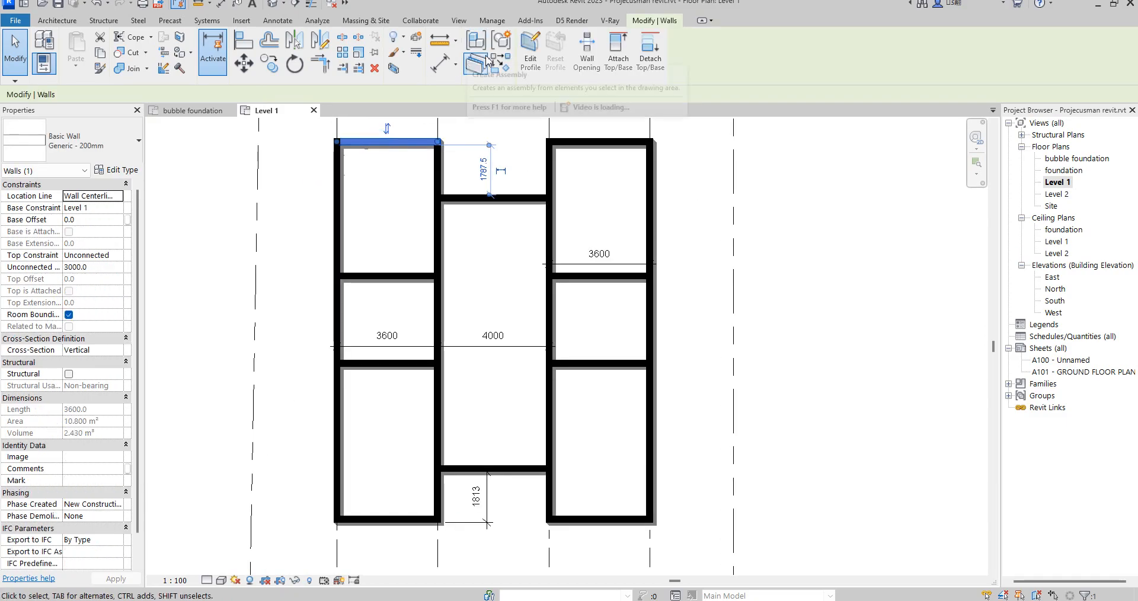
key("w")
key("a")
left_click(380, 142)
left_click(378, 274)
key("Escape")
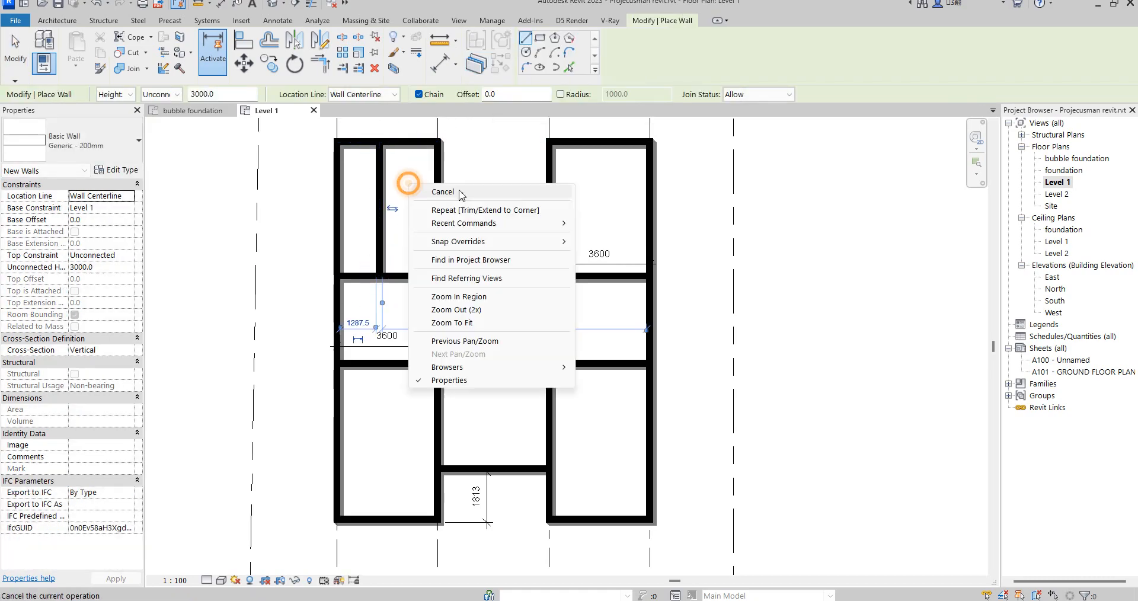
right_click(411, 193)
left_click(438, 201)
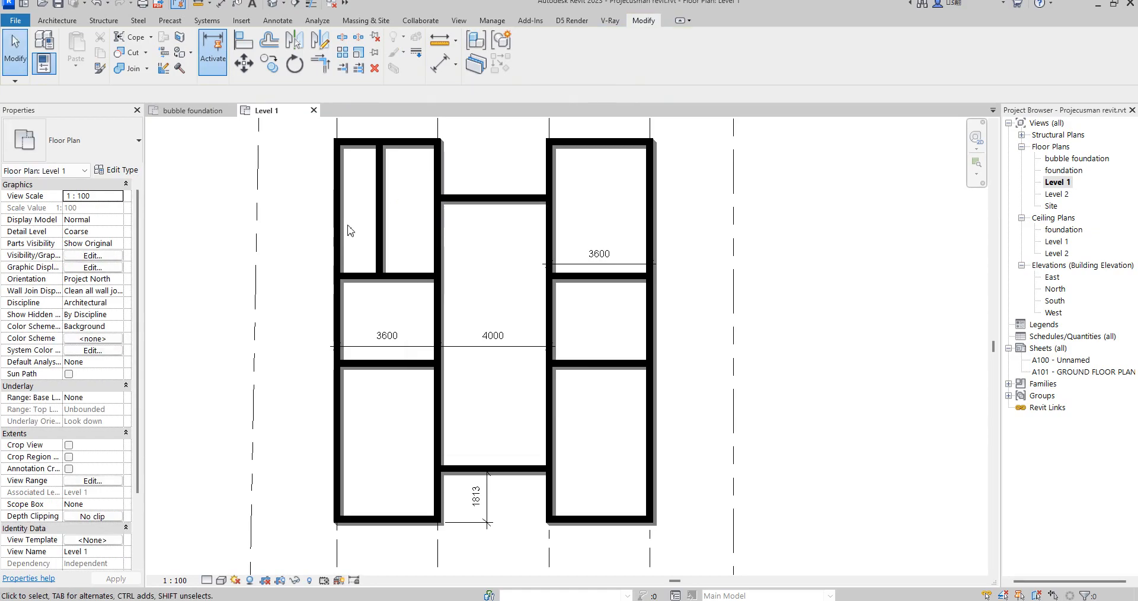
Shorten the grid 4 wall to end at the upper cross wall and the upper outer wall to end at the new vertical wall
left_click(339, 233)
left_click_drag(339, 149, 338, 276)
left_click(346, 144)
left_click_drag(337, 143, 374, 143)
Move the new vertical wall of the upper room between grids 4 and 3 closer to grid 4
left_click(377, 208)
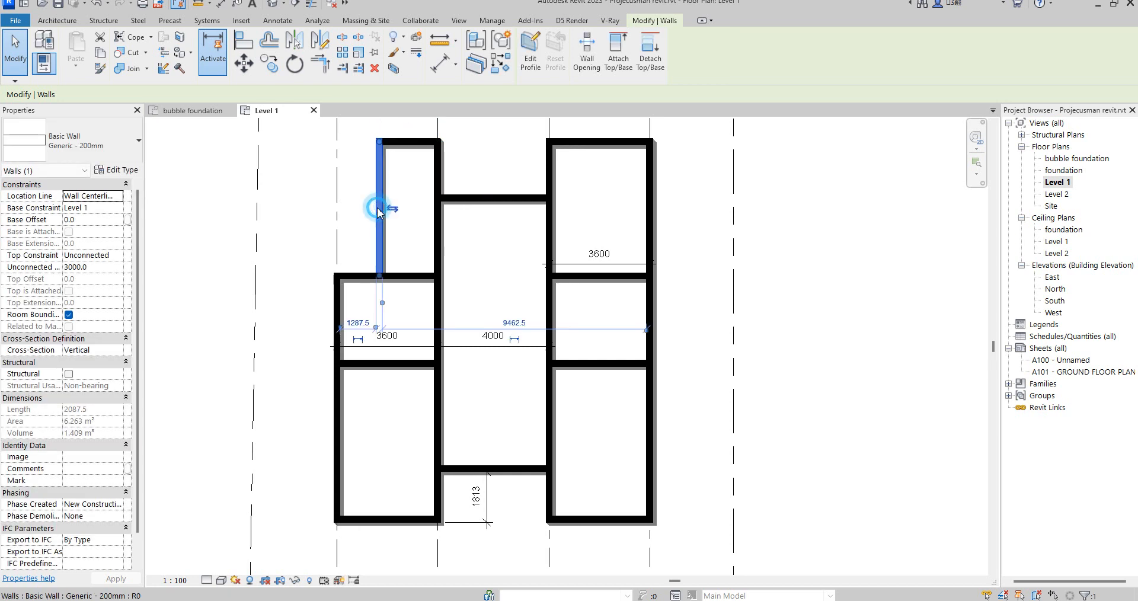
scroll(377, 208, "up", 3)
left_click_drag(370, 208, 342, 211)
left_click(407, 232)
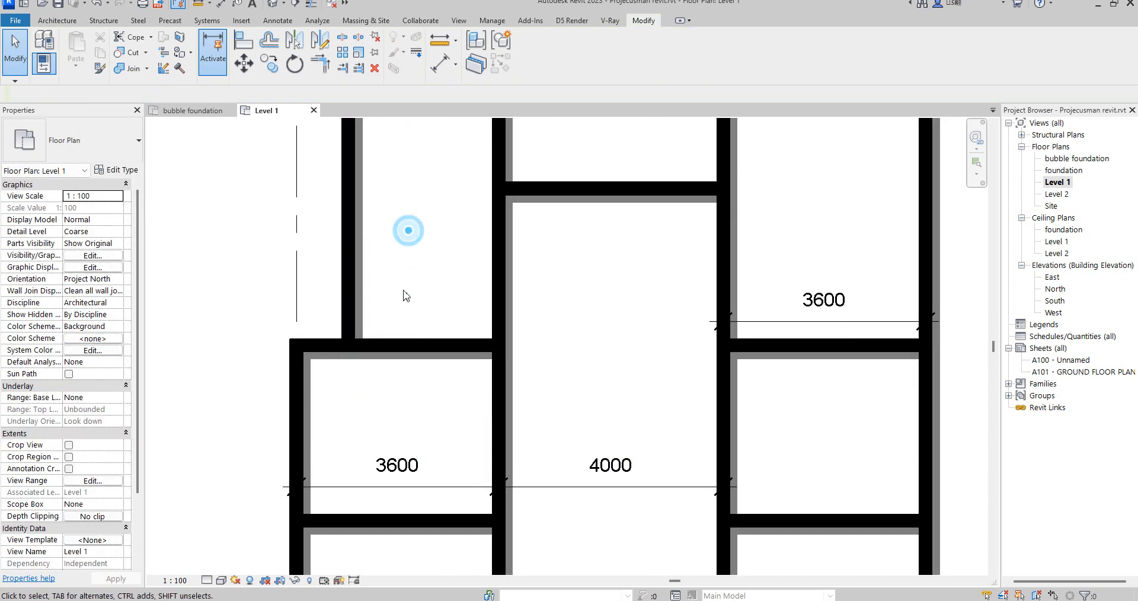
Delete the vertical dimension beside the recess at the lower end of the middle bay
scroll(399, 311, "down", 3)
scroll(401, 393, "up", 2)
scroll(437, 323, "down", 3)
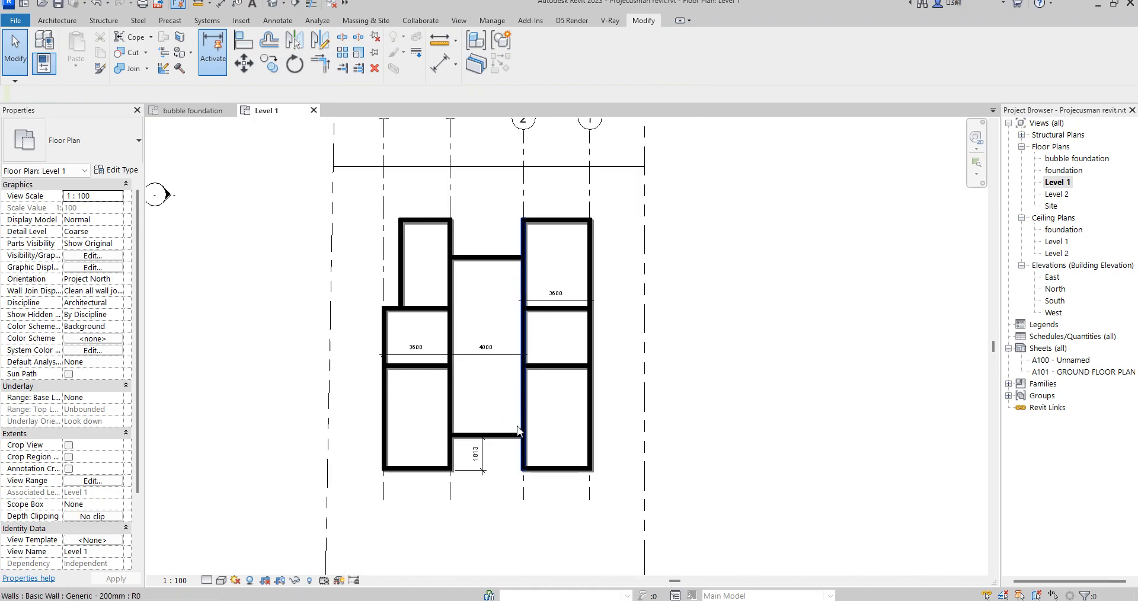
scroll(477, 456, "up", 2)
left_click(488, 471)
key("Delete")
scroll(495, 476, "down", 3)
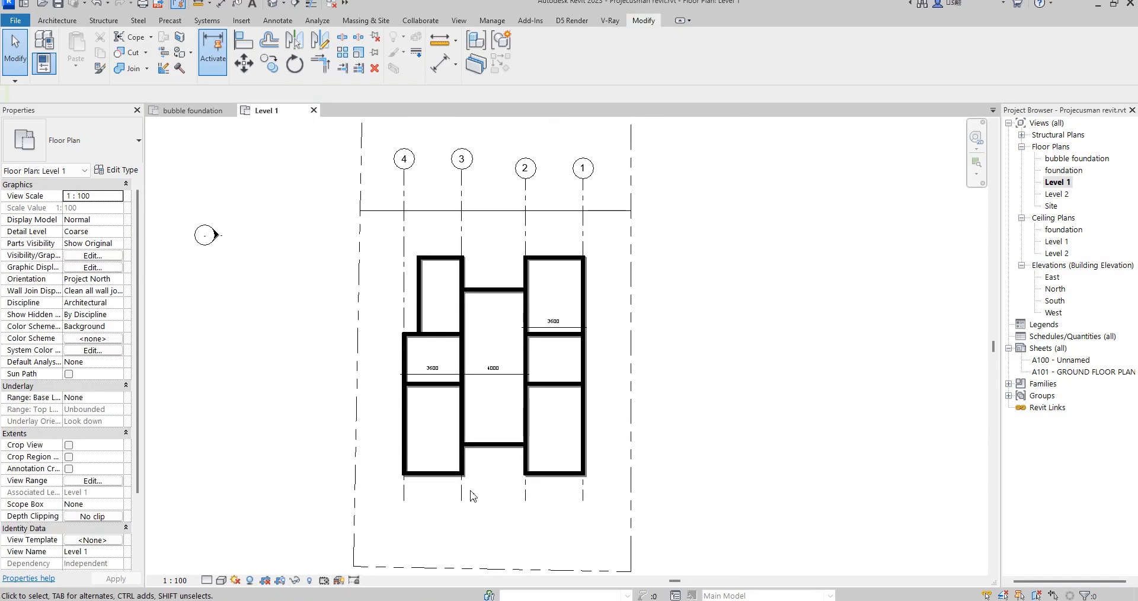
Start an architectural floor and sketch a rectangular boundary from the upper outer corner on grid 1 to the lower outer corner on grid 4
left_click(47, 21)
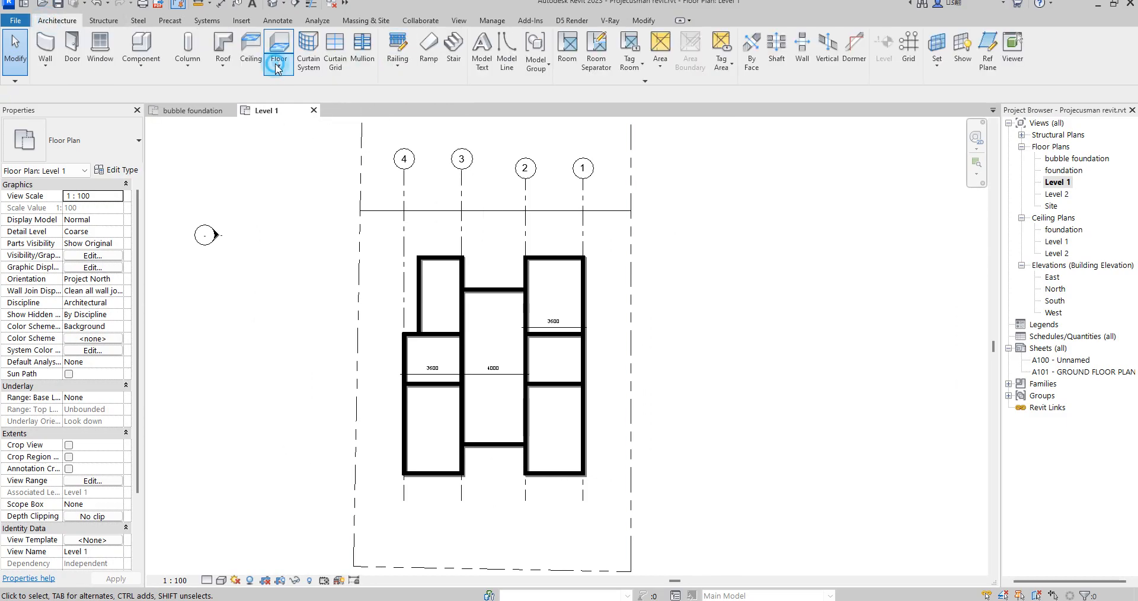
left_click(277, 68)
left_click(300, 87)
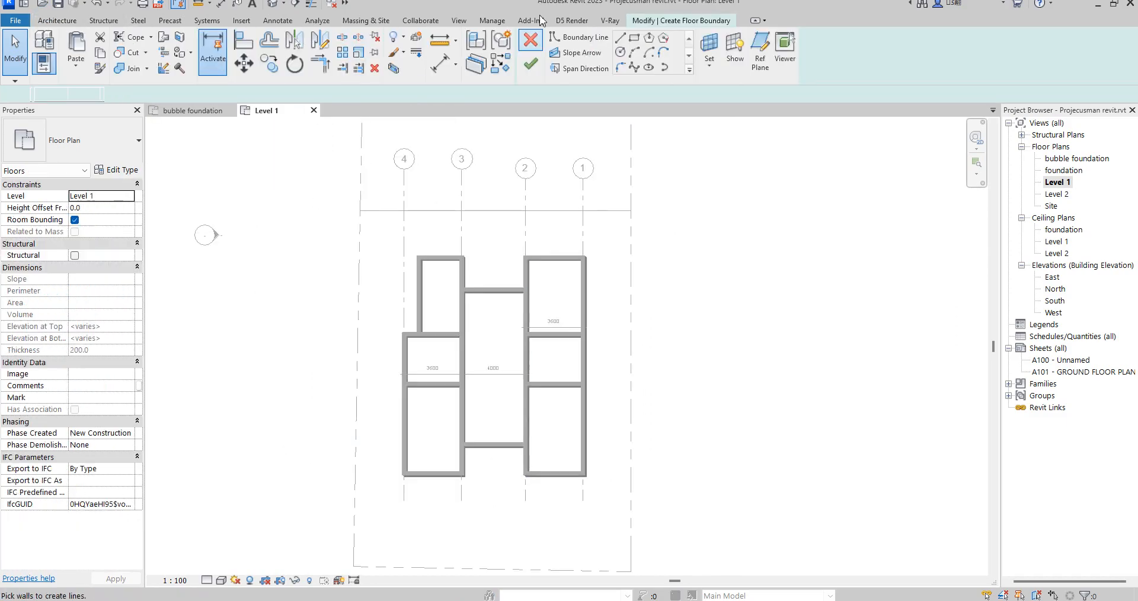
left_click(585, 256)
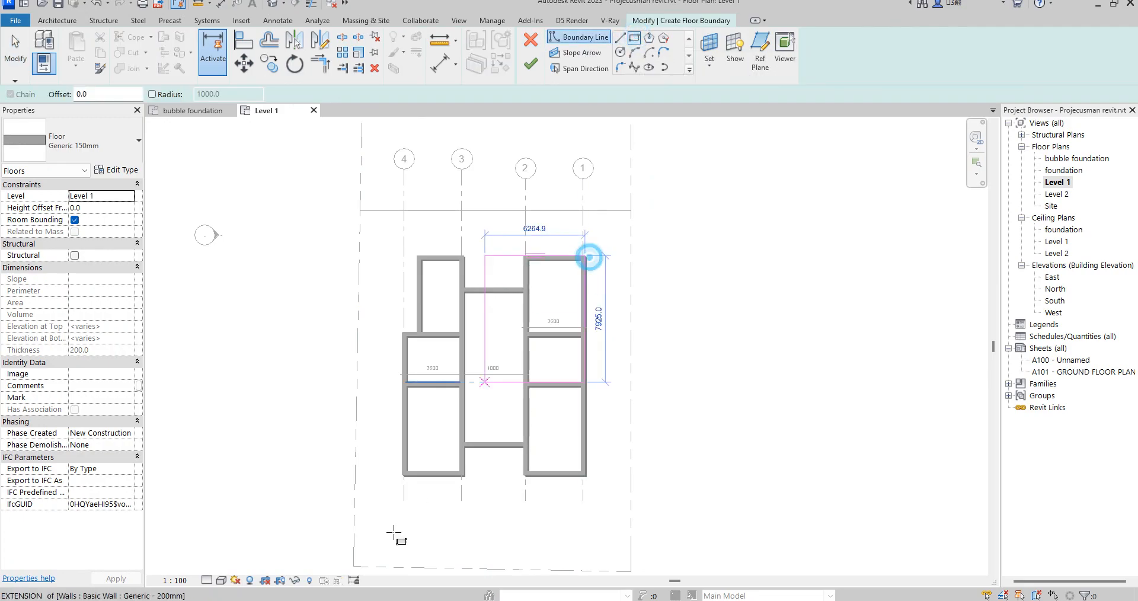
scroll(403, 475, "up", 2)
left_click(404, 472)
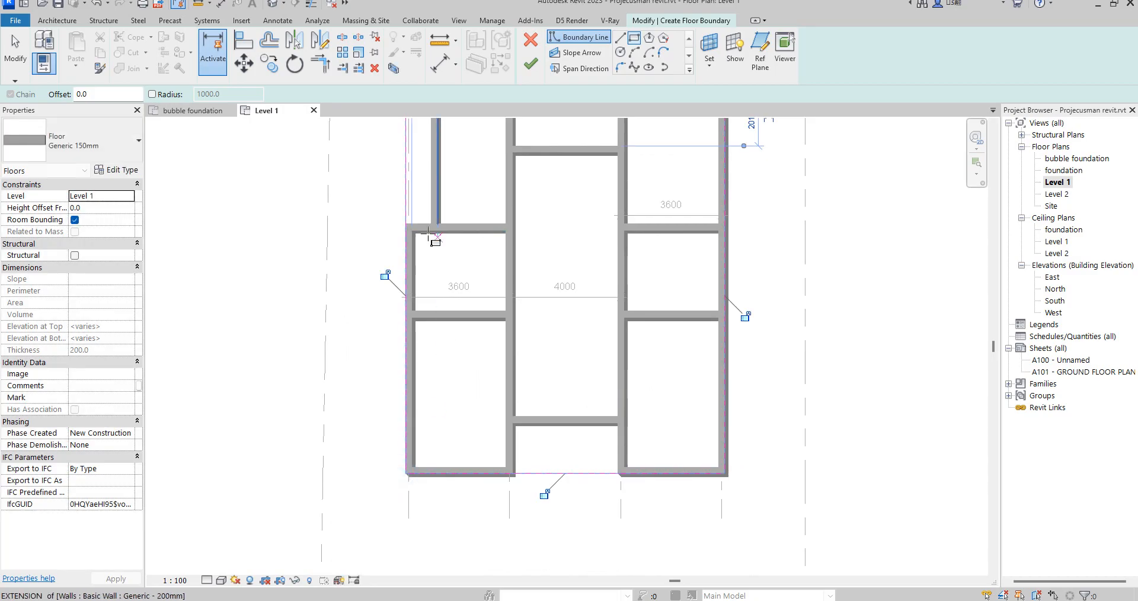
Sketch a rectangle about 2000 by 6000 mm at the notch beside grid 4 and trim the floor boundary to follow the recessed walls
left_click(431, 223)
scroll(457, 330, "down", 3)
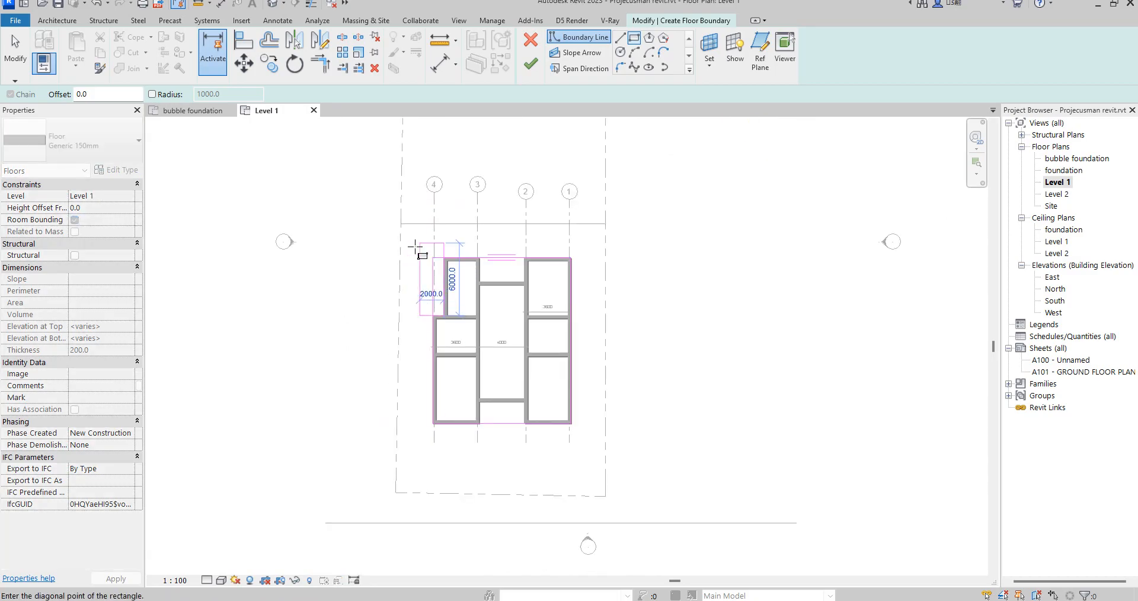
left_click(320, 62)
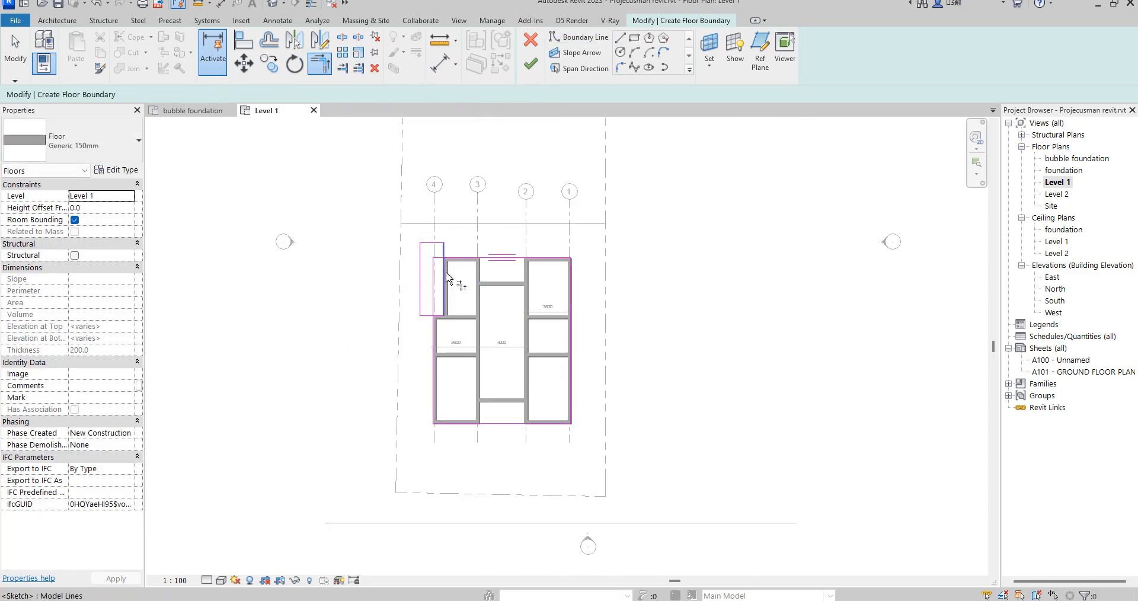
left_click(430, 335)
scroll(438, 225, "up", 3)
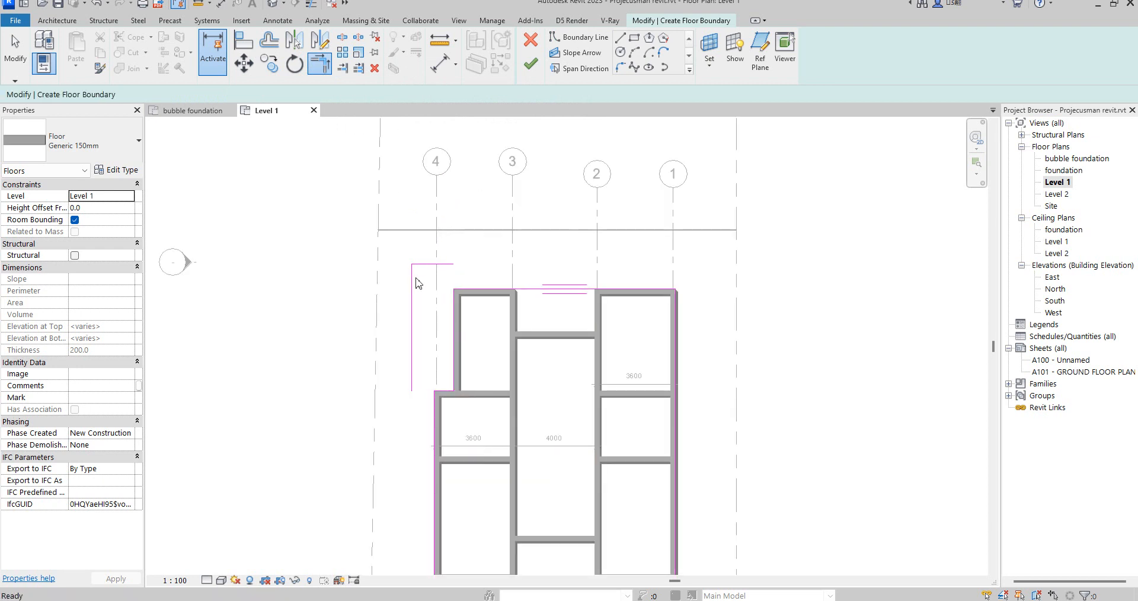
Delete the leftover rectangle lines outside the notch and finish the floor sketch
key("Escape")
left_click_drag(412, 274, 389, 244)
key("Delete")
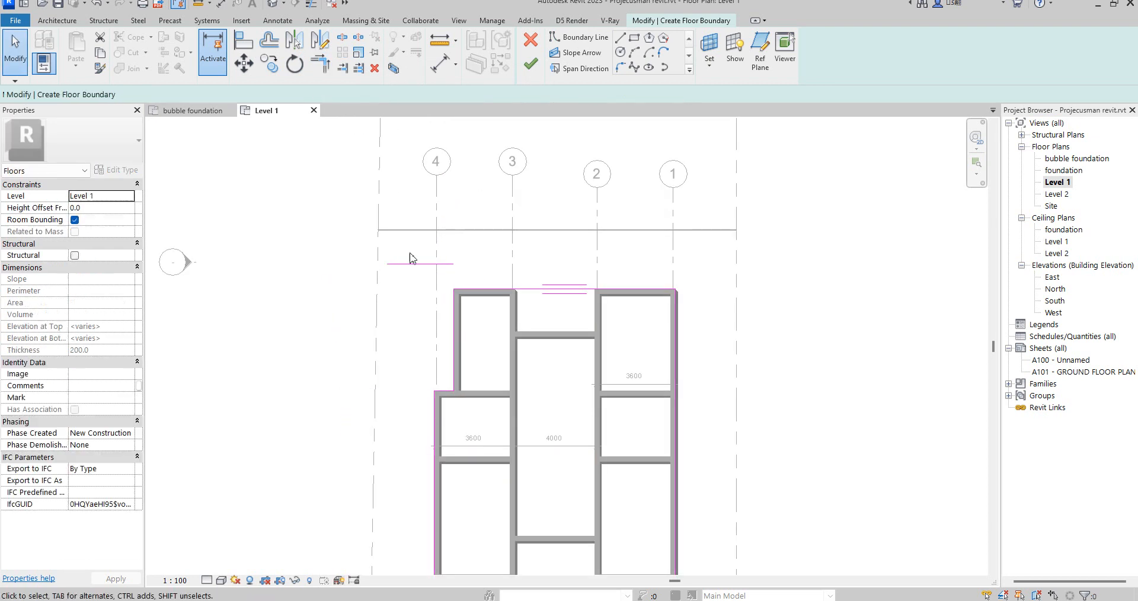
left_click(527, 70)
scroll(475, 322, "down", 3)
left_click(709, 399)
scroll(487, 367, "up", 2)
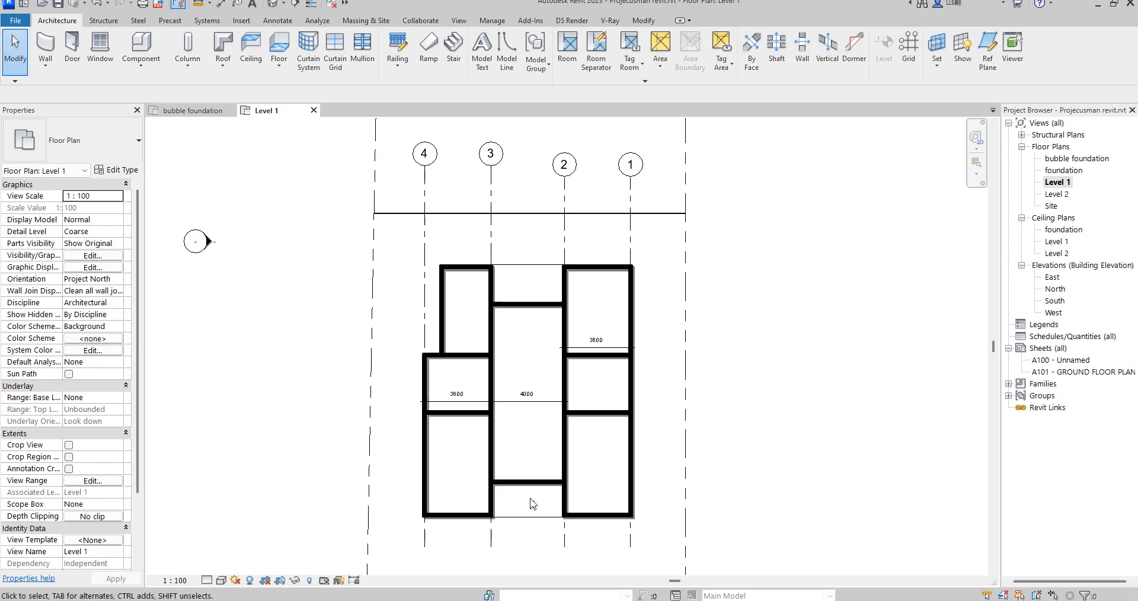
Place ExtDbl (4) 1810 x 2110mm double doors in the lower wall near grid 2 and the upper wall near grid 3 of the middle bay
scroll(529, 406, "up", 3)
scroll(472, 499, "down", 2)
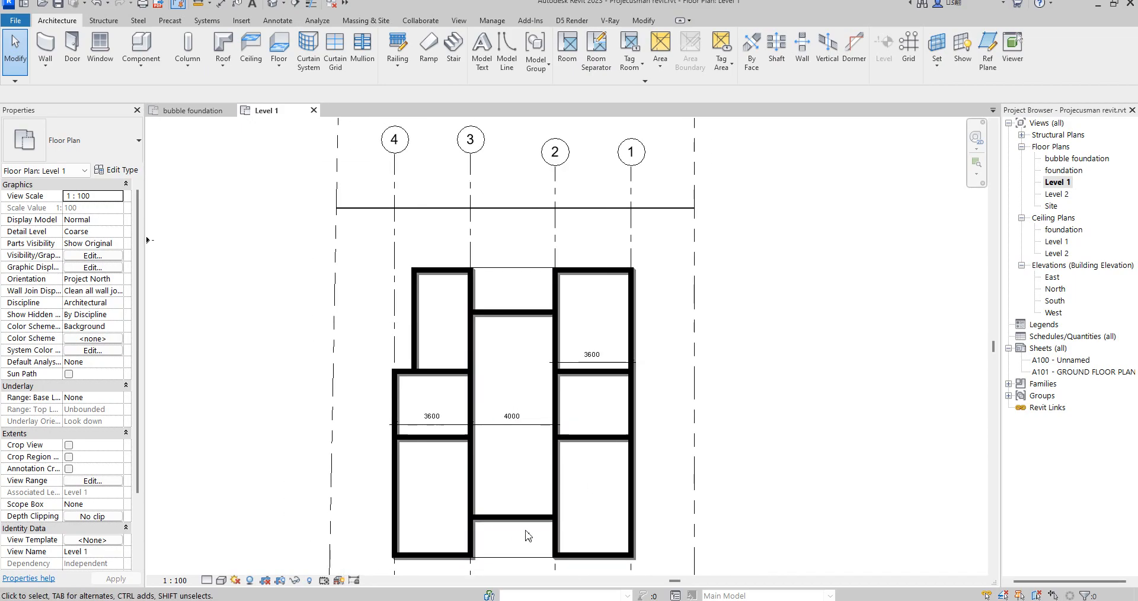
left_click(72, 50)
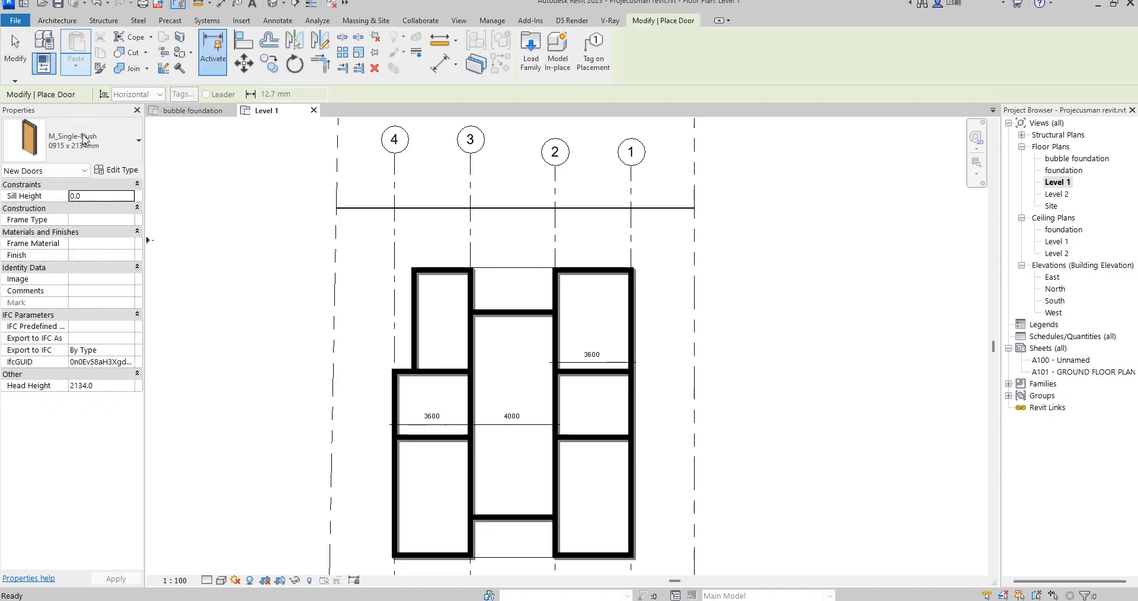
left_click(108, 153)
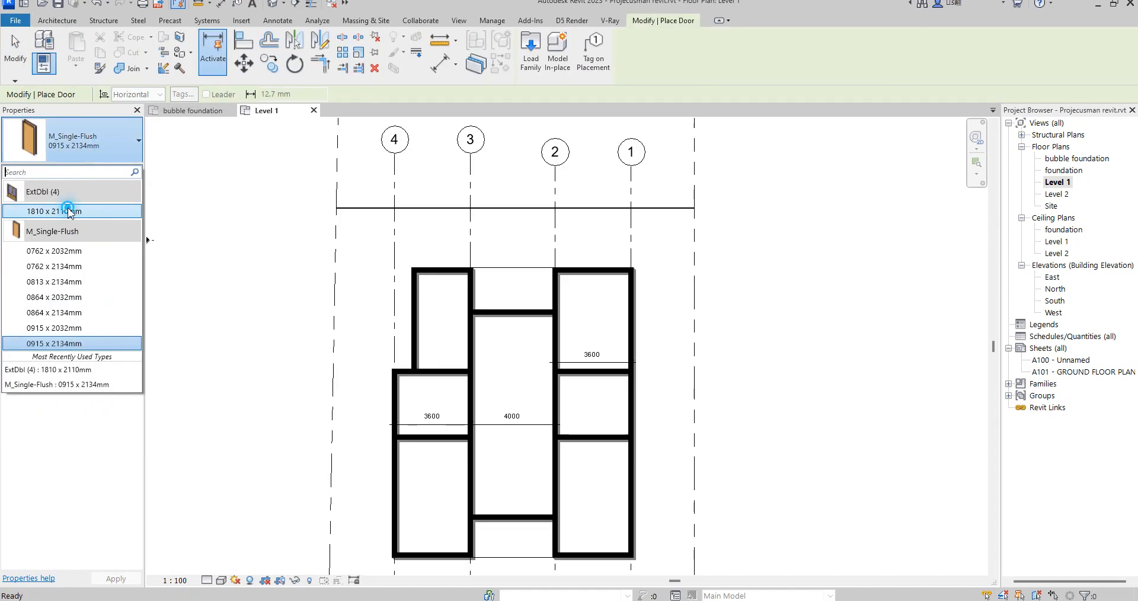
left_click(77, 210)
scroll(501, 511, "up", 5)
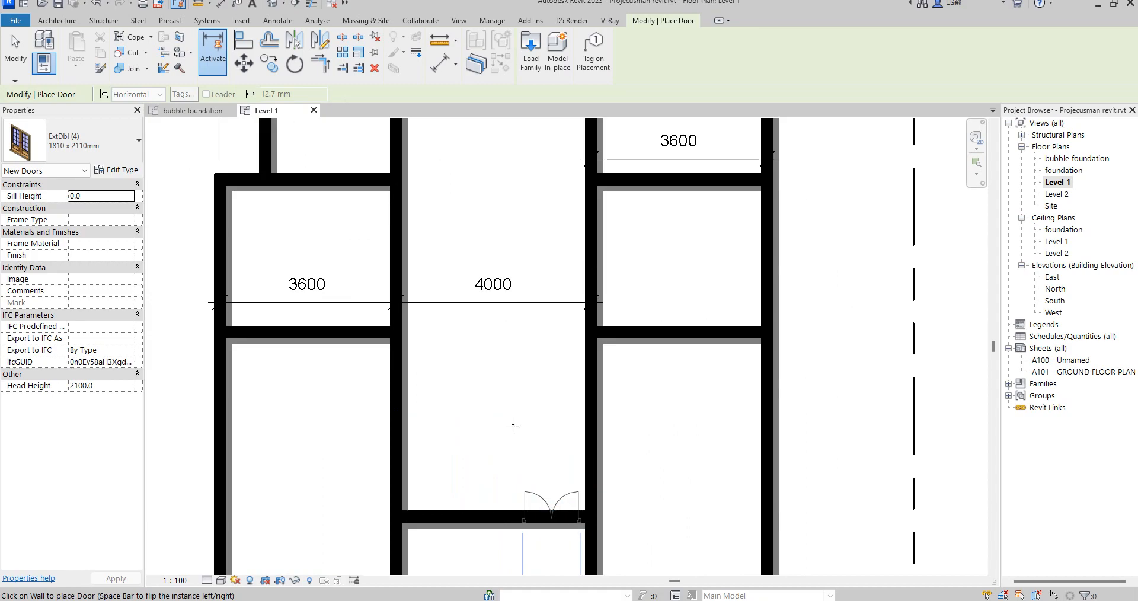
scroll(515, 423, "down", 3)
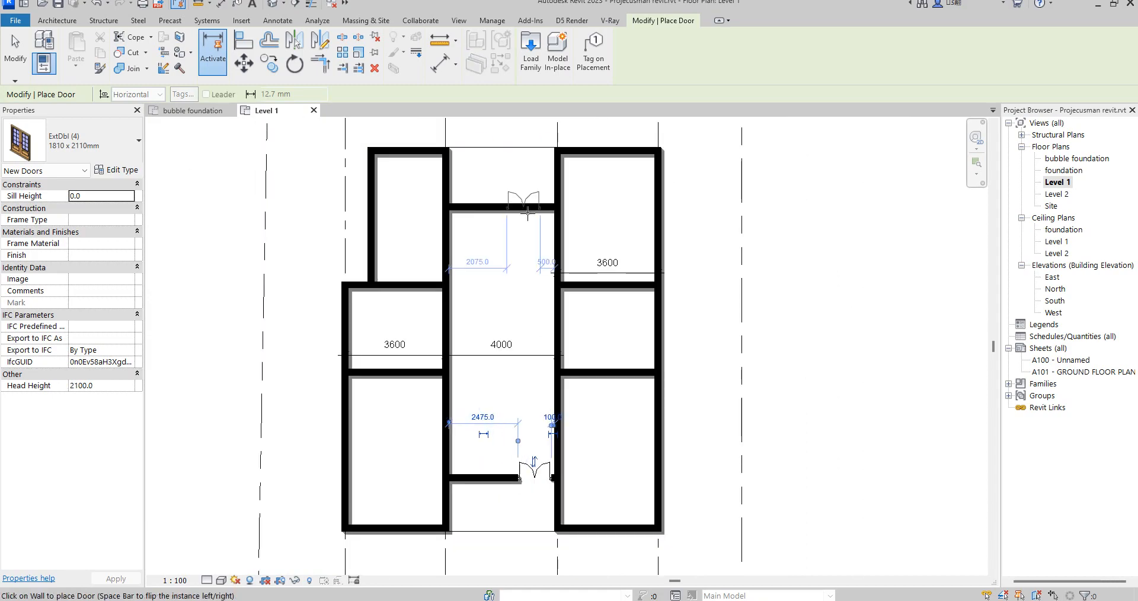
scroll(527, 210, "up", 2)
left_click(442, 206)
scroll(473, 290, "down", 2)
right_click(472, 289)
left_click(507, 297)
right_click(480, 280)
left_click(504, 289)
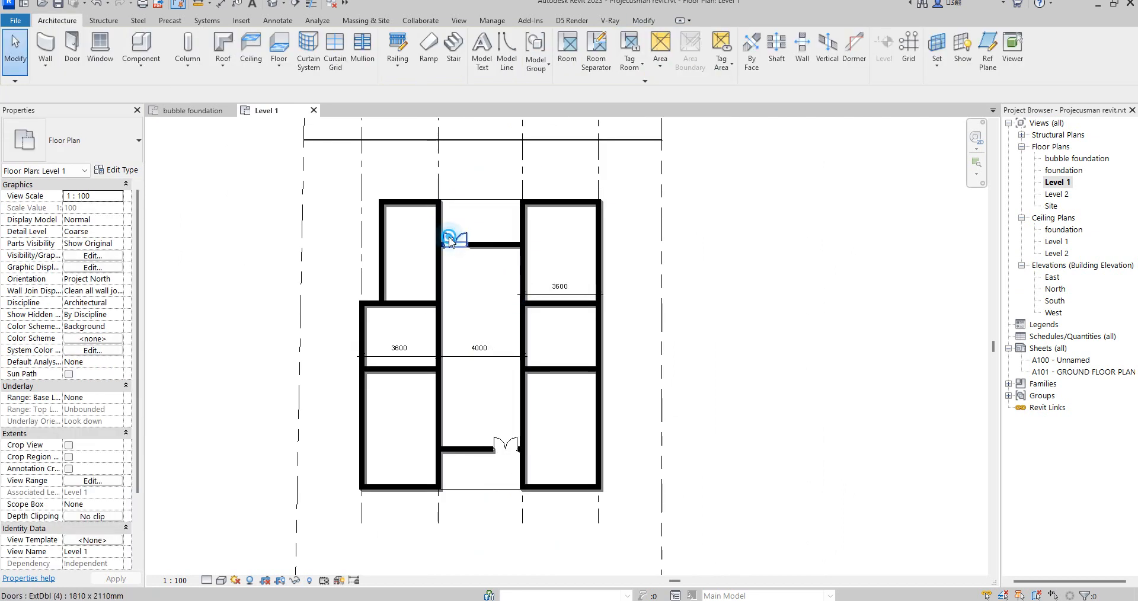
Change the door in the middle bay's upper wall to the M_Single-Flush 0915 x 2032mm type
left_click(450, 241)
left_click(83, 142)
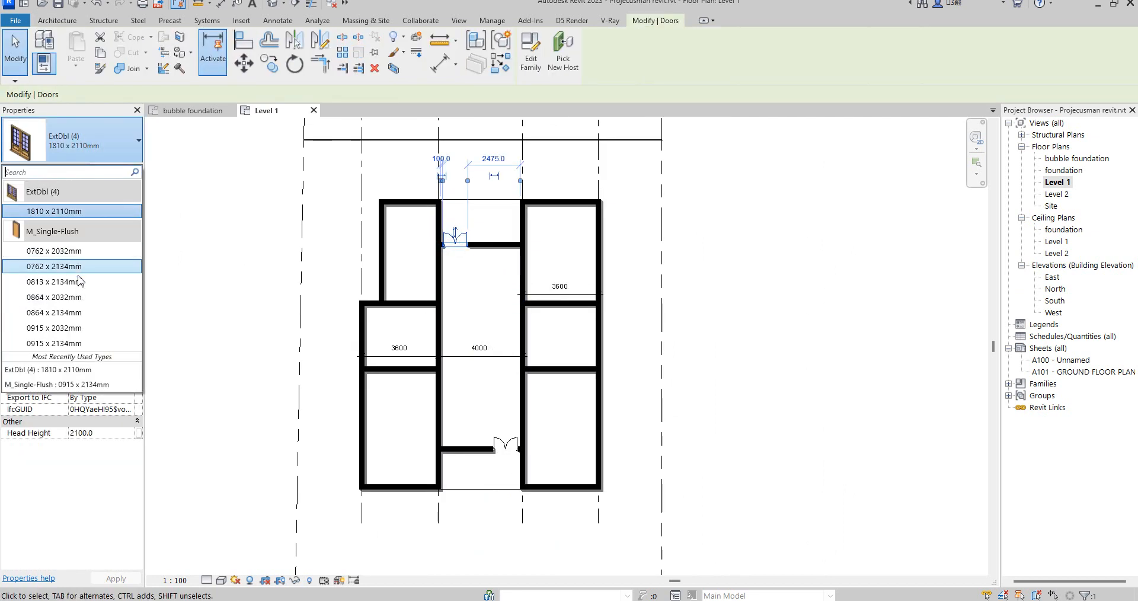
left_click(81, 334)
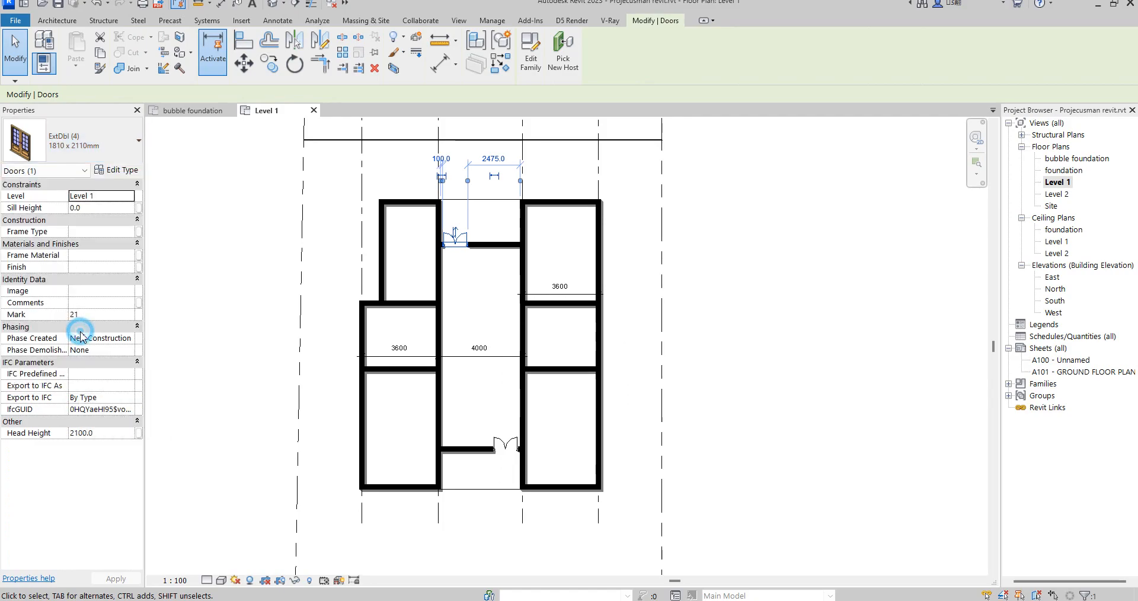
Align the edge of the single door in the middle bay's upper wall with the inner face of the grid 3 wall
scroll(456, 257, "up", 5)
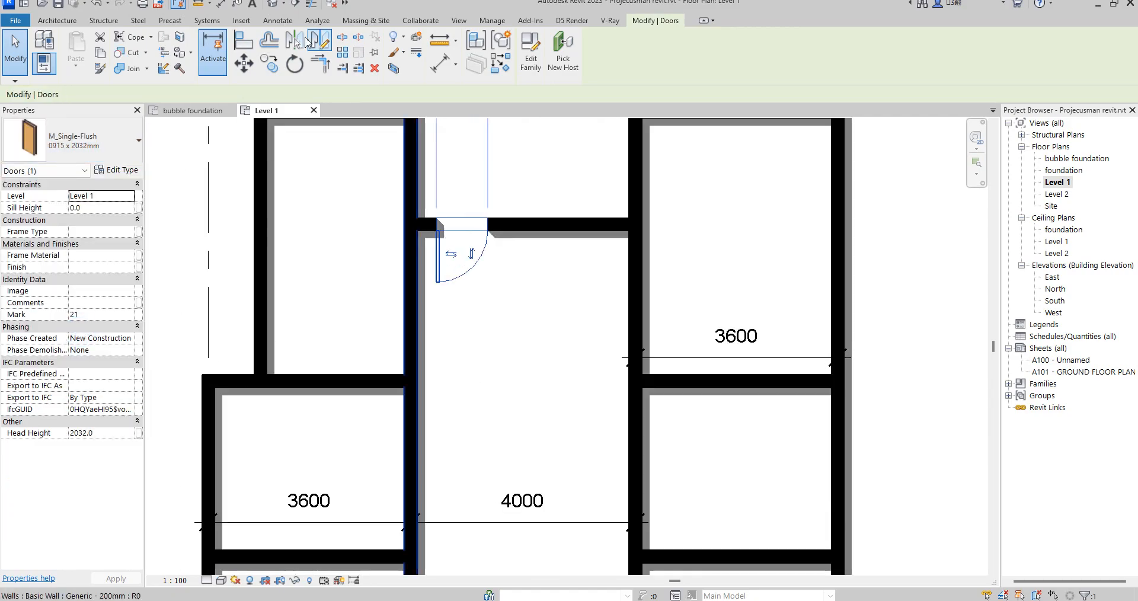
key("a")
key("l")
left_click(420, 280)
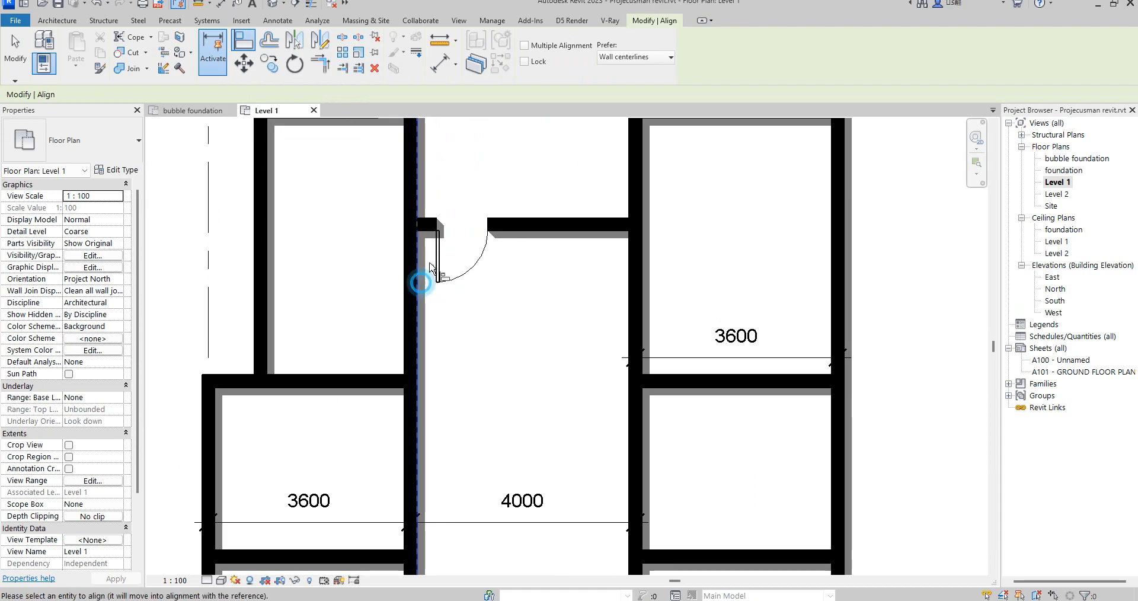
left_click(435, 254)
scroll(498, 315, "down", 3)
right_click(516, 317)
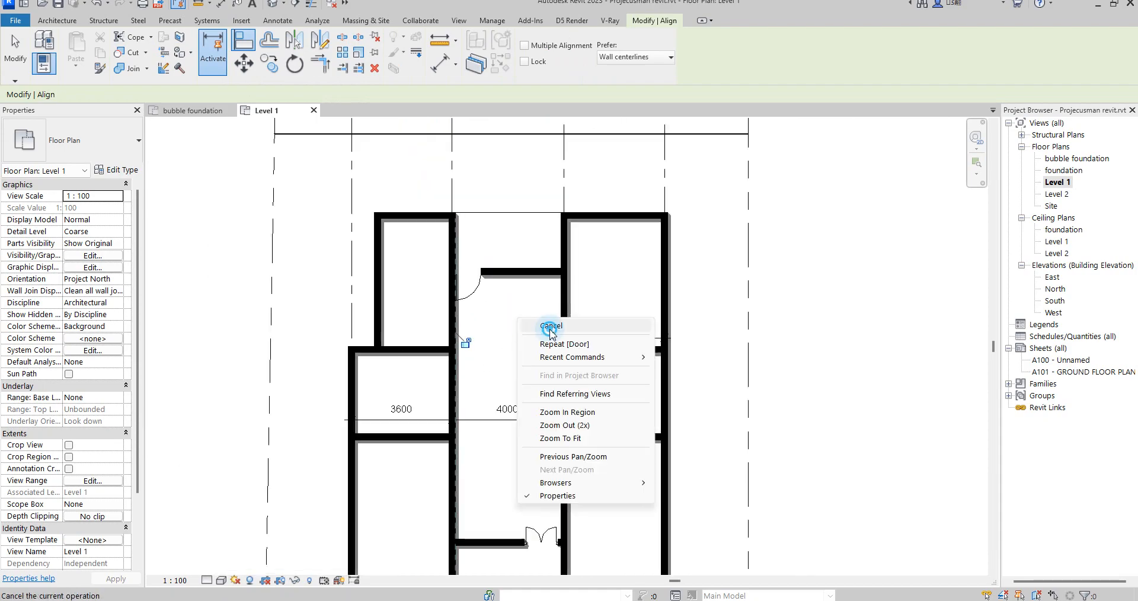
left_click(551, 326)
Place M_Single-Flush 0915 x 2032mm doors in both cross walls between grids 2 and 1 and the lower cross wall between grids 4 and 3
left_click(469, 301)
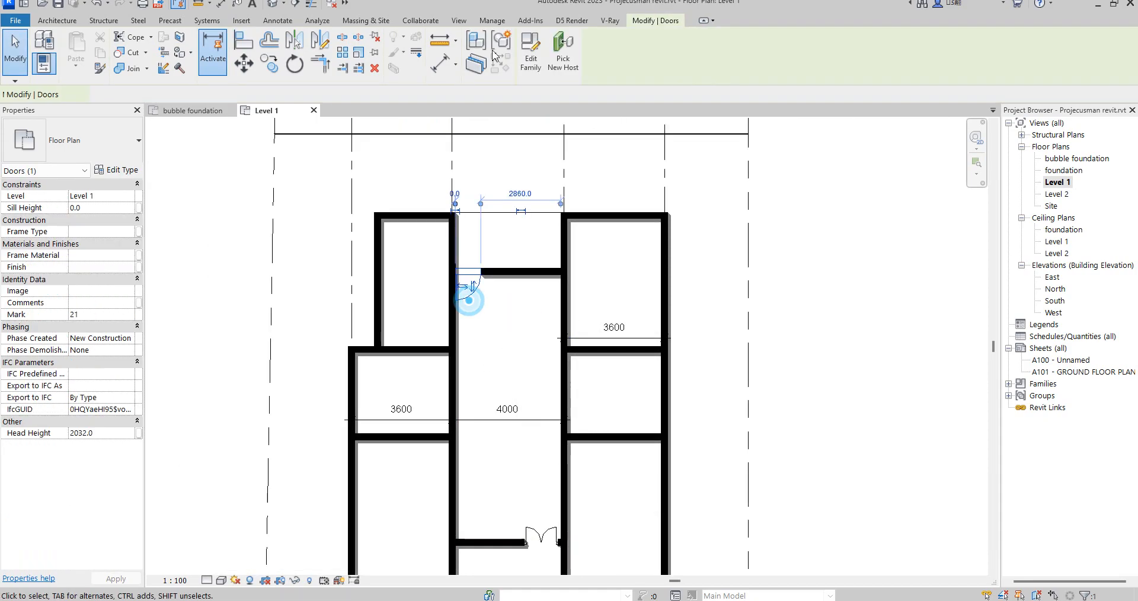
left_click(497, 79)
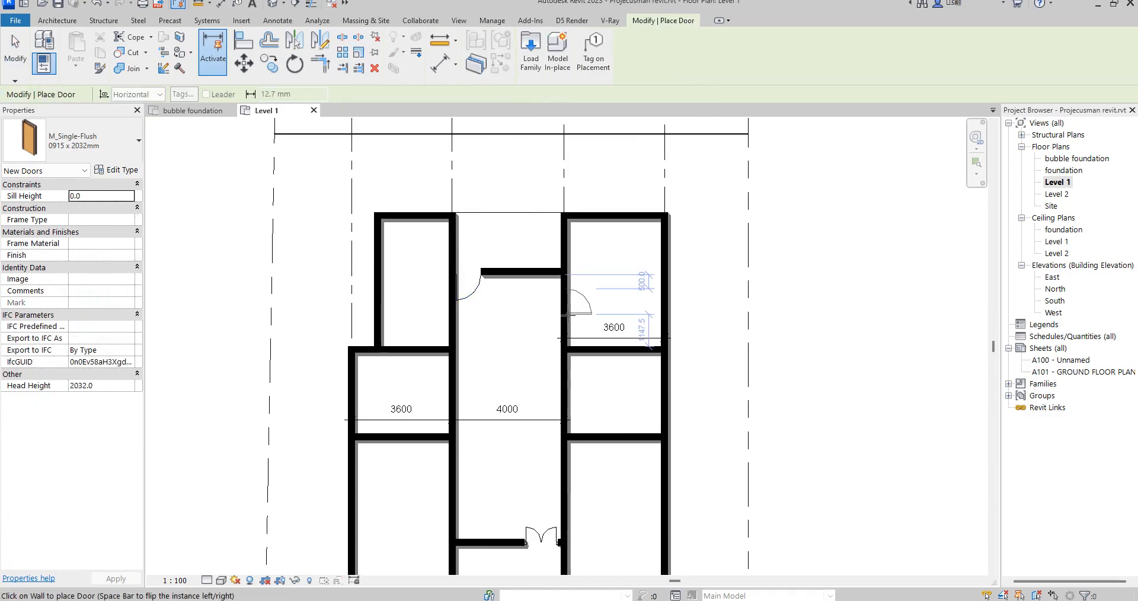
scroll(560, 388, "down", 3)
scroll(560, 379, "up", 4)
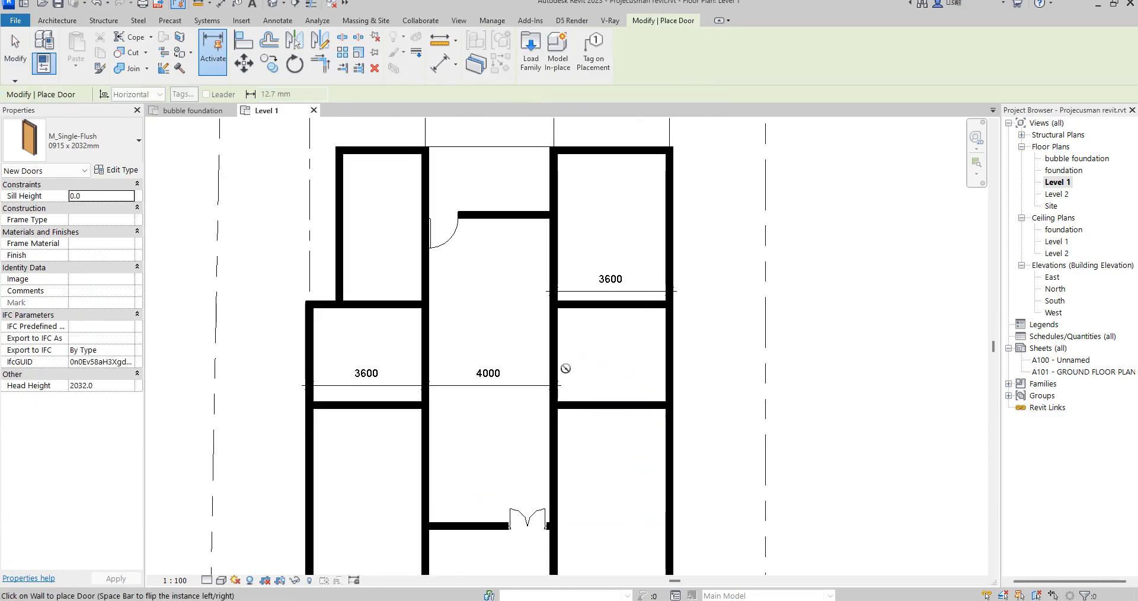
left_click(575, 304)
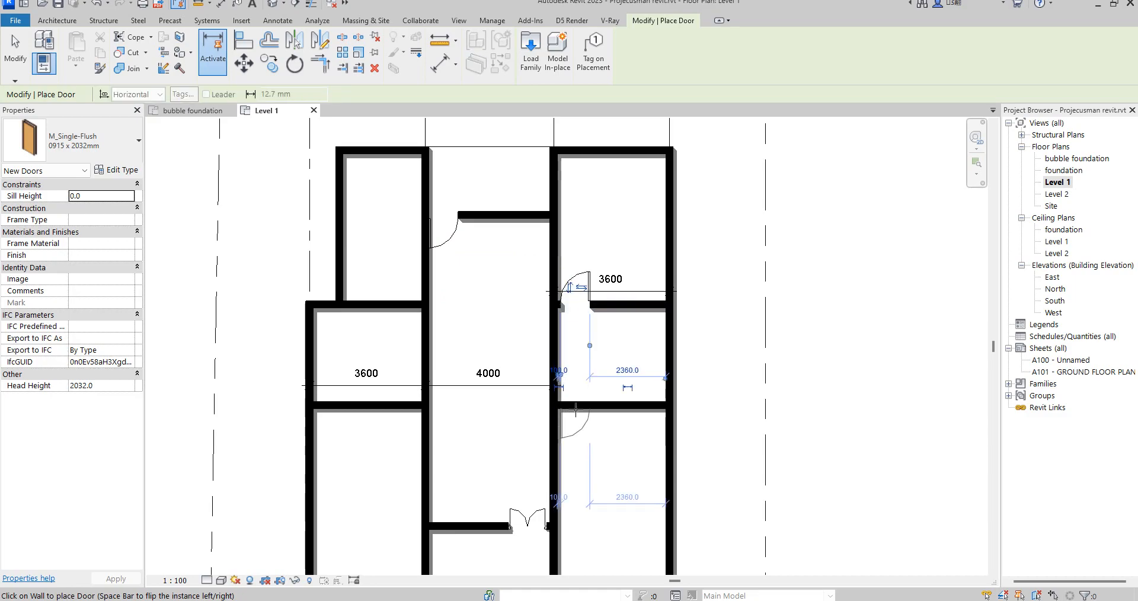
left_click(575, 408)
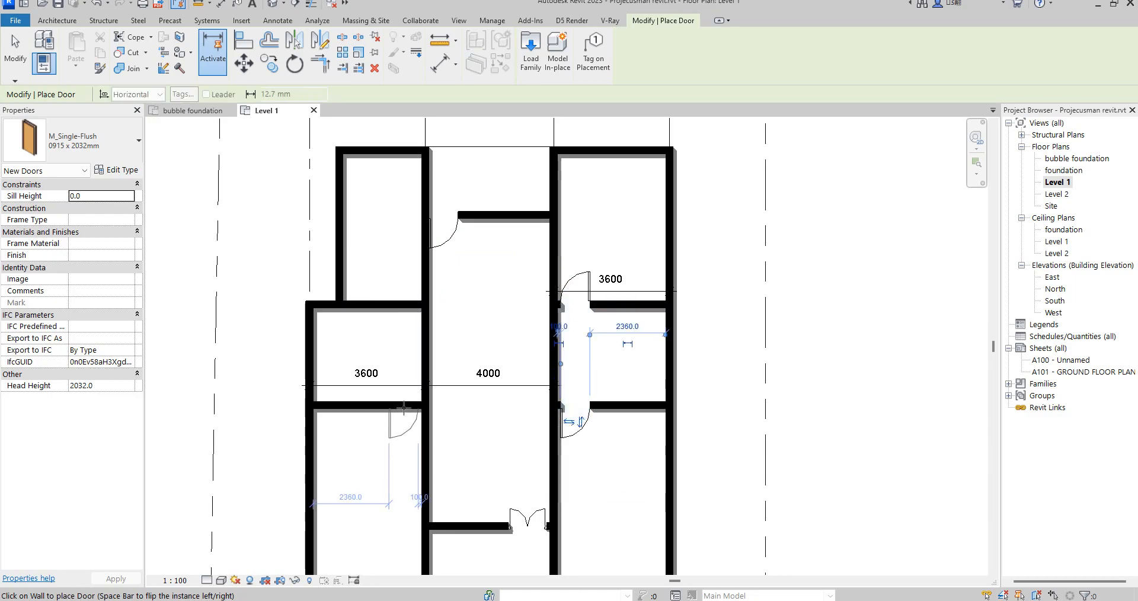
left_click(403, 408)
right_click(470, 308)
right_click(483, 311)
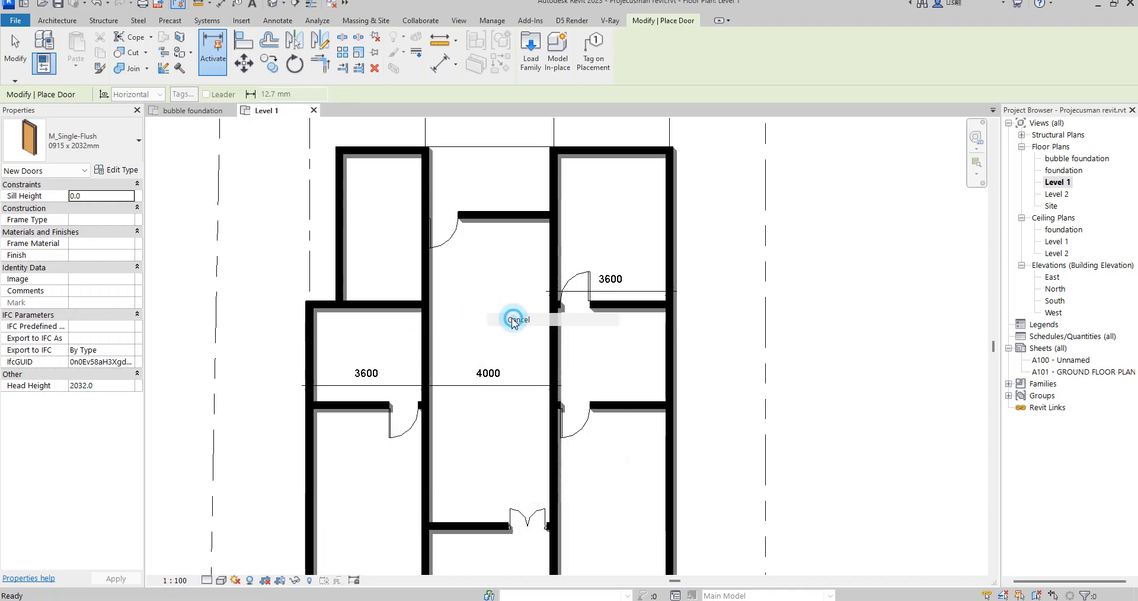
Flip the hinge of the single door in the lower cross wall between grids 4 and 3 to the grid 3 side
left_click(513, 321)
scroll(482, 468, "down", 5)
scroll(478, 468, "up", 5)
scroll(409, 316, "up", 3)
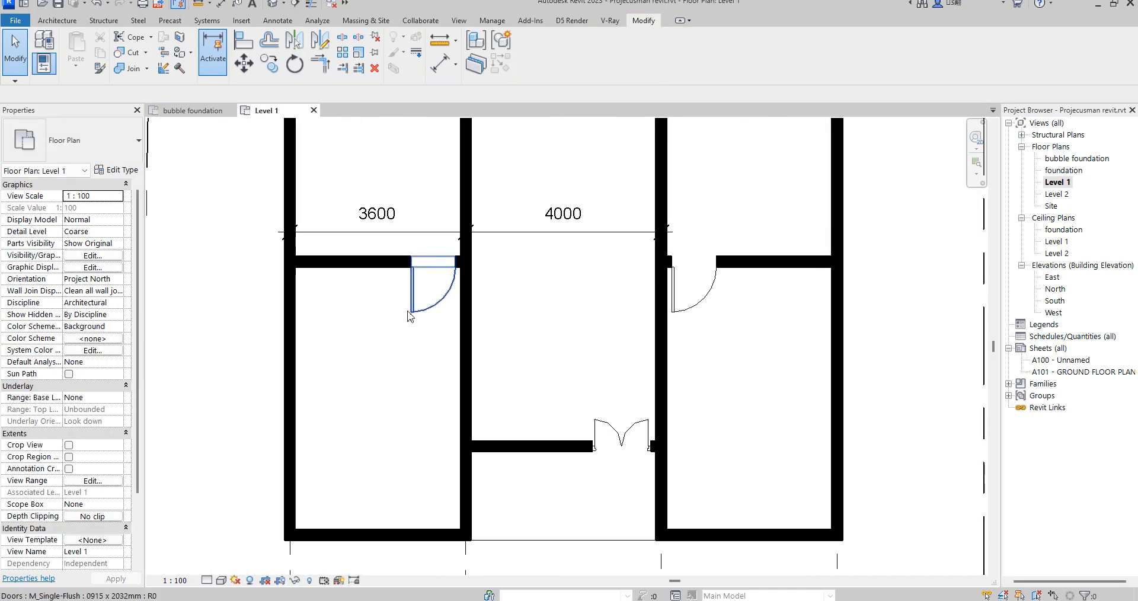
left_click(409, 316)
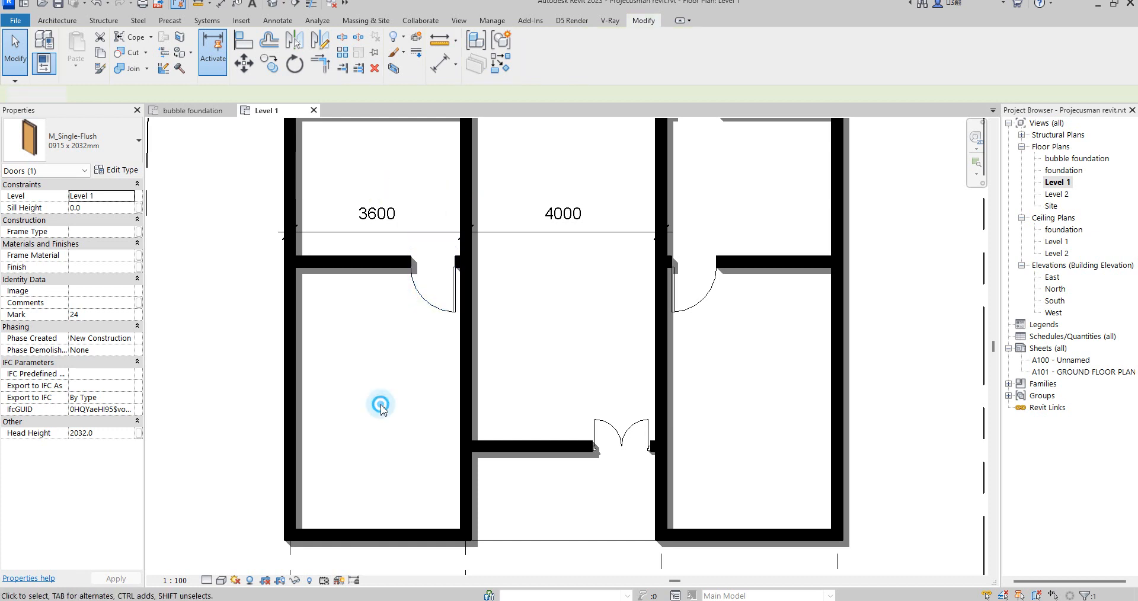
left_click(381, 408)
scroll(379, 412, "down", 3)
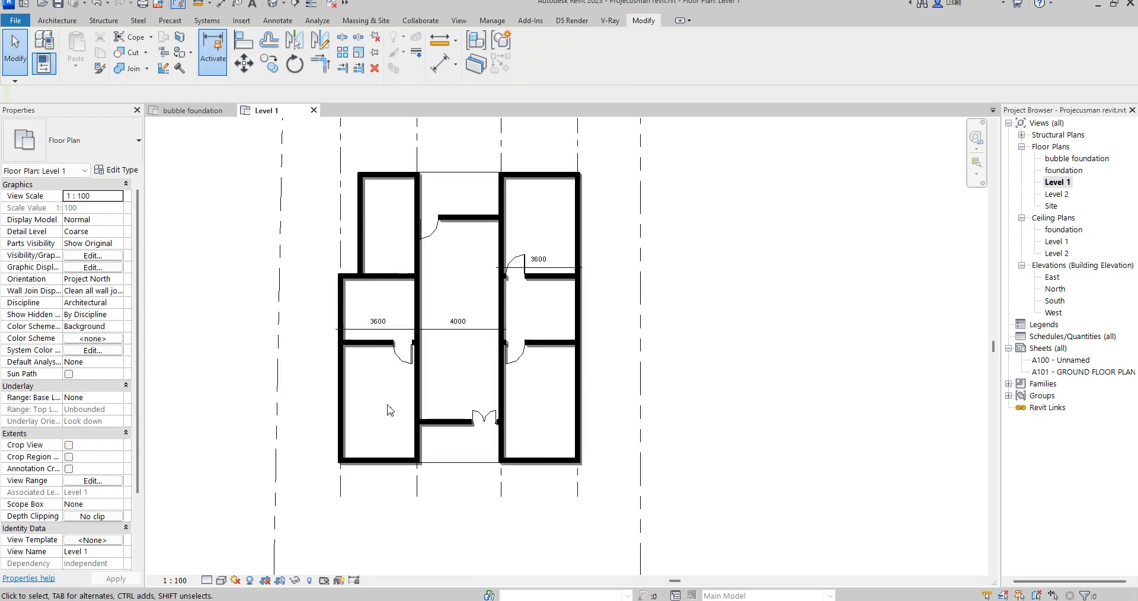
Nudge the top outer walls of both side bays and the middle bay's upper wall down the plan by six increments
scroll(391, 410, "up", 3)
scroll(533, 389, "down", 3)
scroll(610, 392, "up", 1)
scroll(610, 392, "up", 1)
scroll(620, 296, "down", 2)
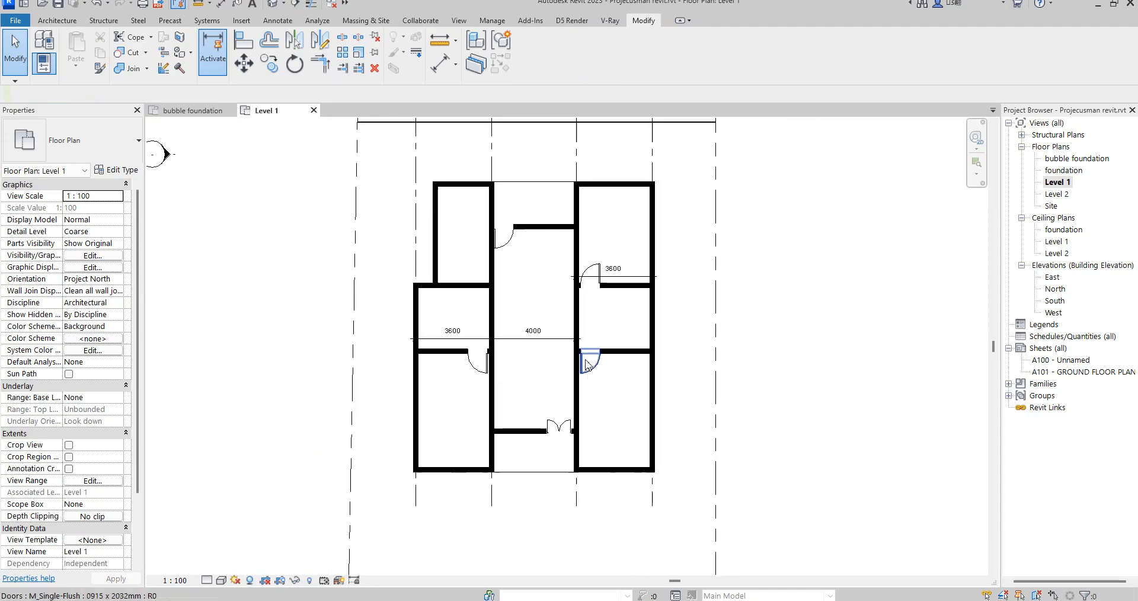
scroll(528, 280, "down", 3)
scroll(477, 249, "up", 2)
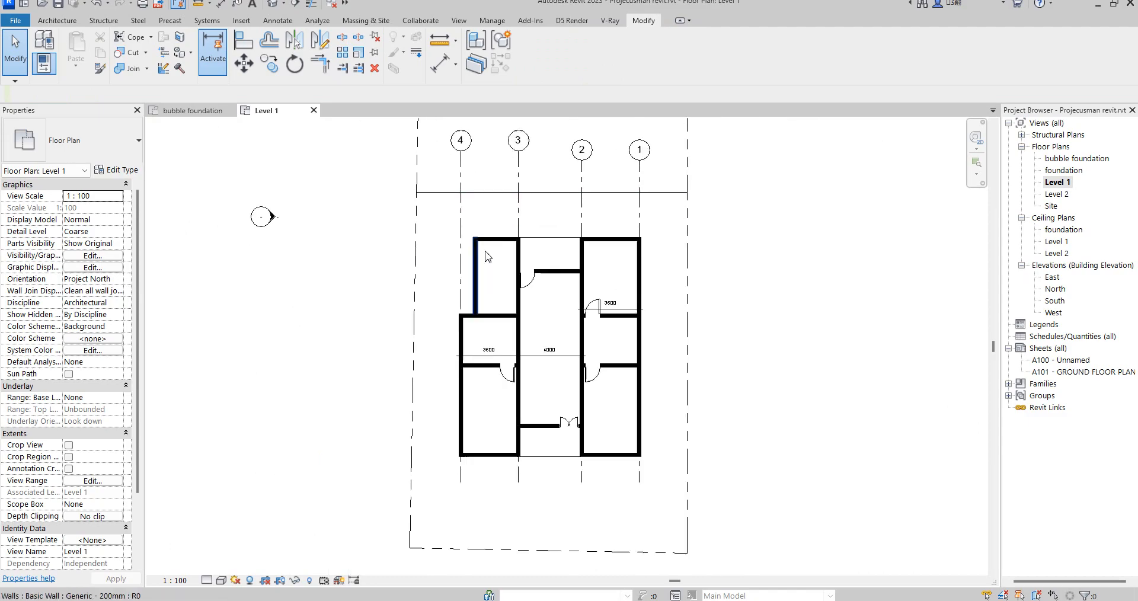
scroll(461, 228, "up", 1)
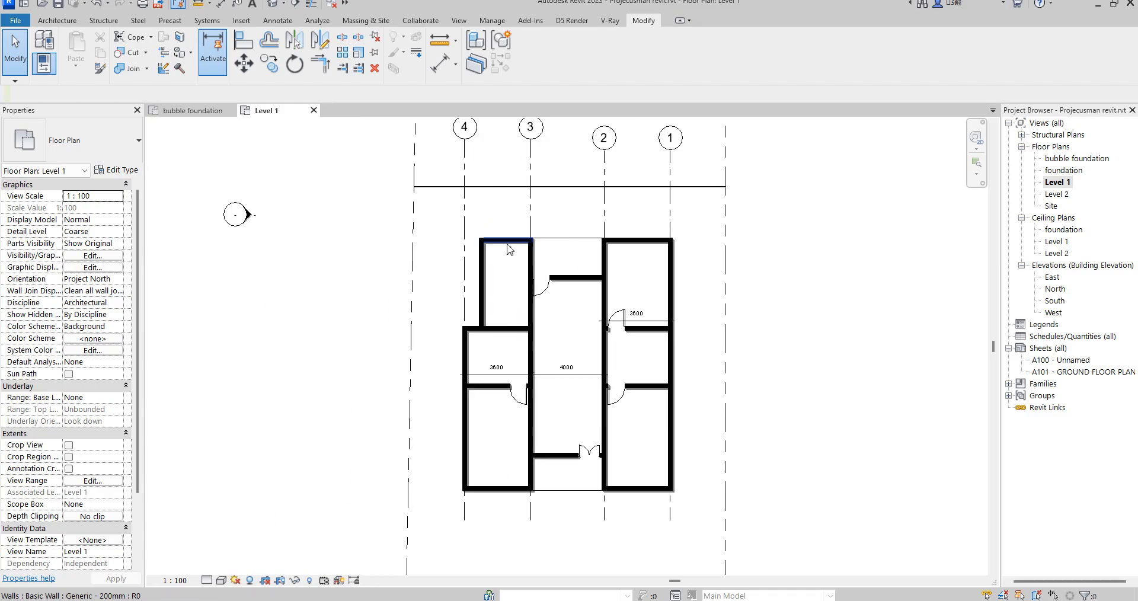
left_click_drag(441, 221, 737, 311)
key("Down")
key("Down")
key("Down")
key("Down")
key("Down")
key("Down")
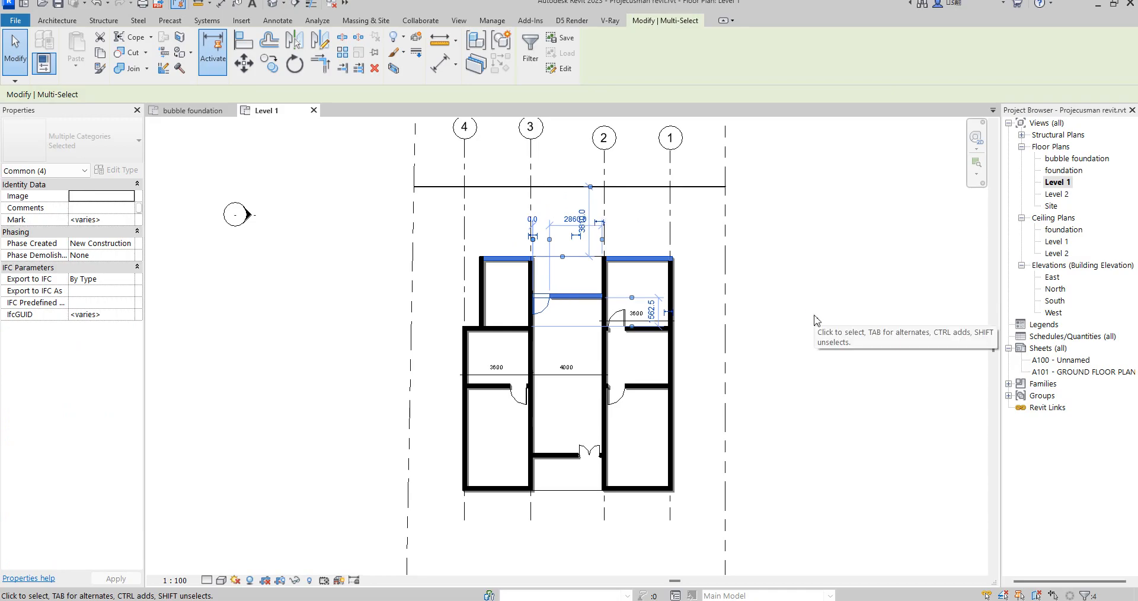
Nudge the upper and lower cross walls of both side bays down the plan by five increments
left_click_drag(443, 316, 686, 365)
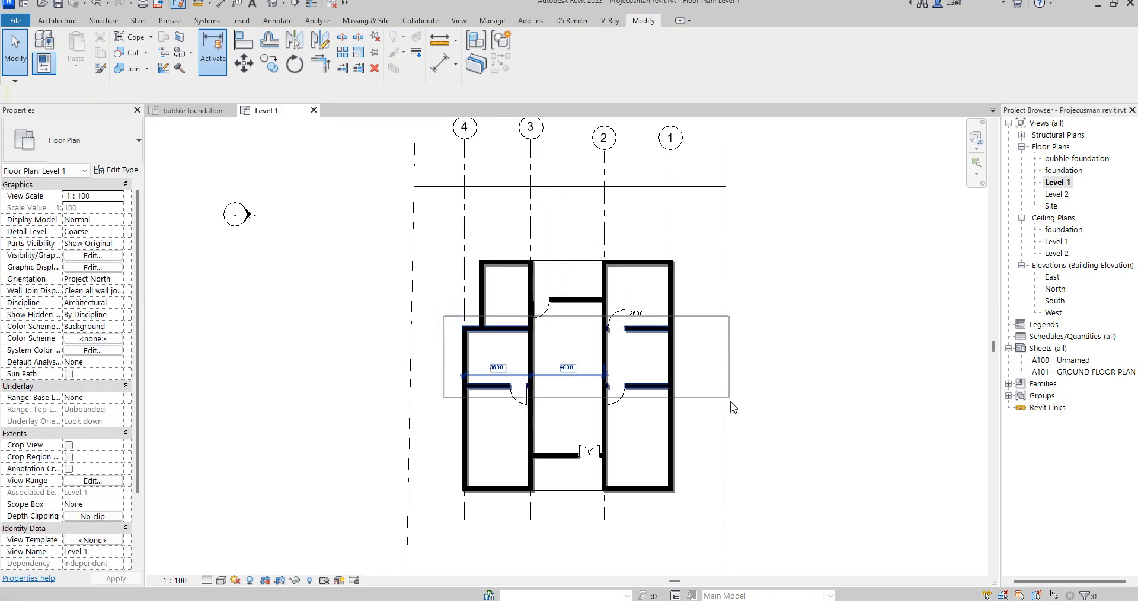
left_click_drag(733, 413, 734, 414)
key("Down")
key("Down")
key("Down")
key("Down")
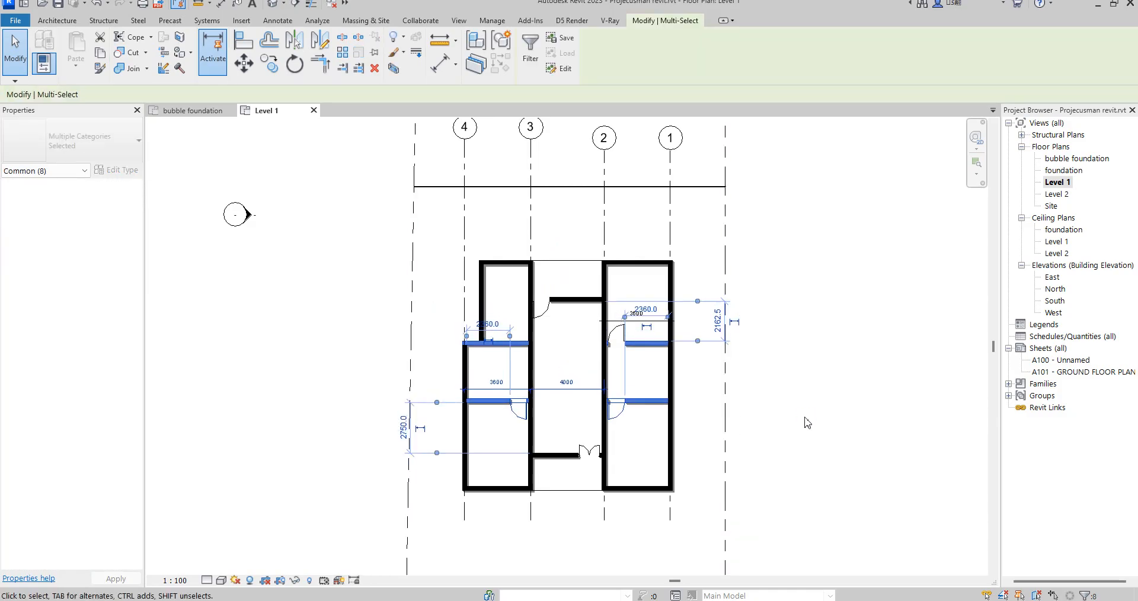
key("Down")
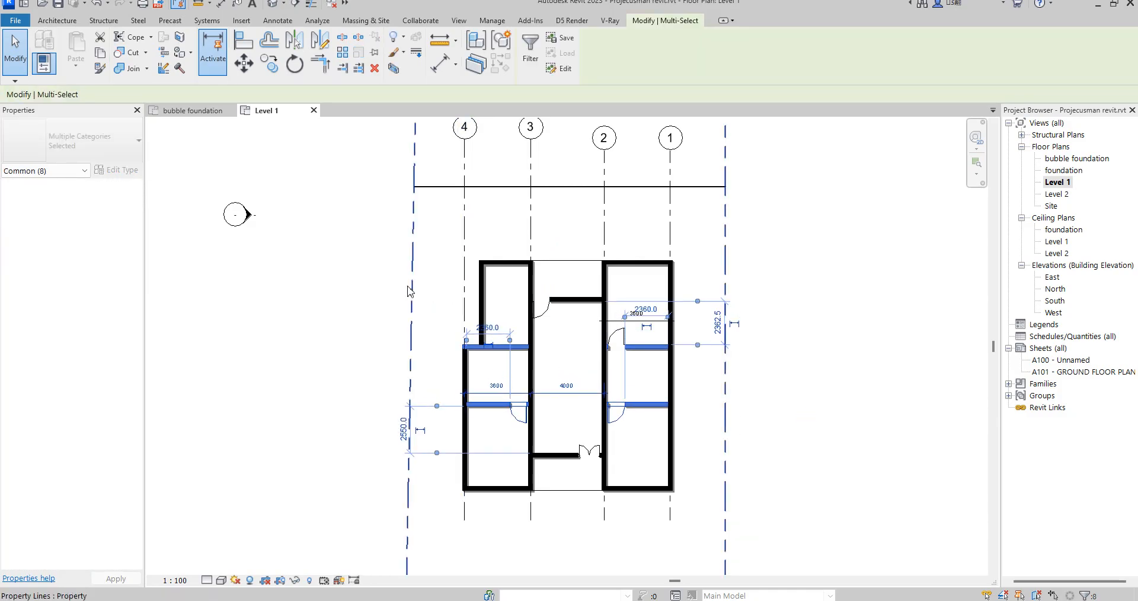
left_click(440, 279)
Flip the hinge of the door in the upper cross wall between grids 2 and 1 to the grid 2 side
scroll(490, 400, "up", 3)
scroll(507, 387, "down", 3)
scroll(625, 460, "up", 1)
scroll(693, 428, "down", 2)
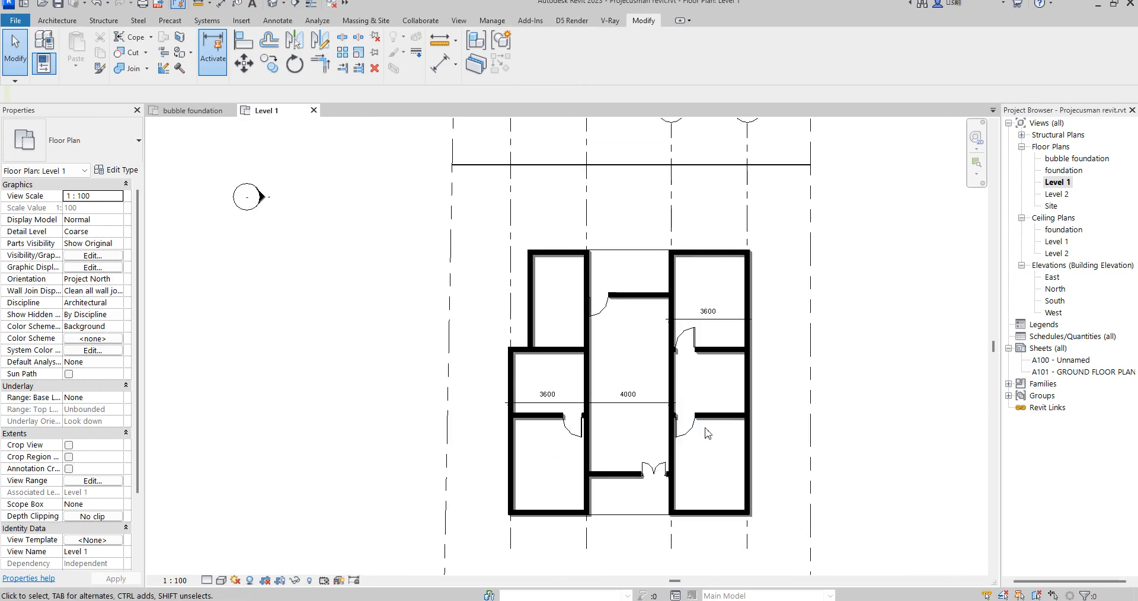
scroll(684, 340, "up", 2)
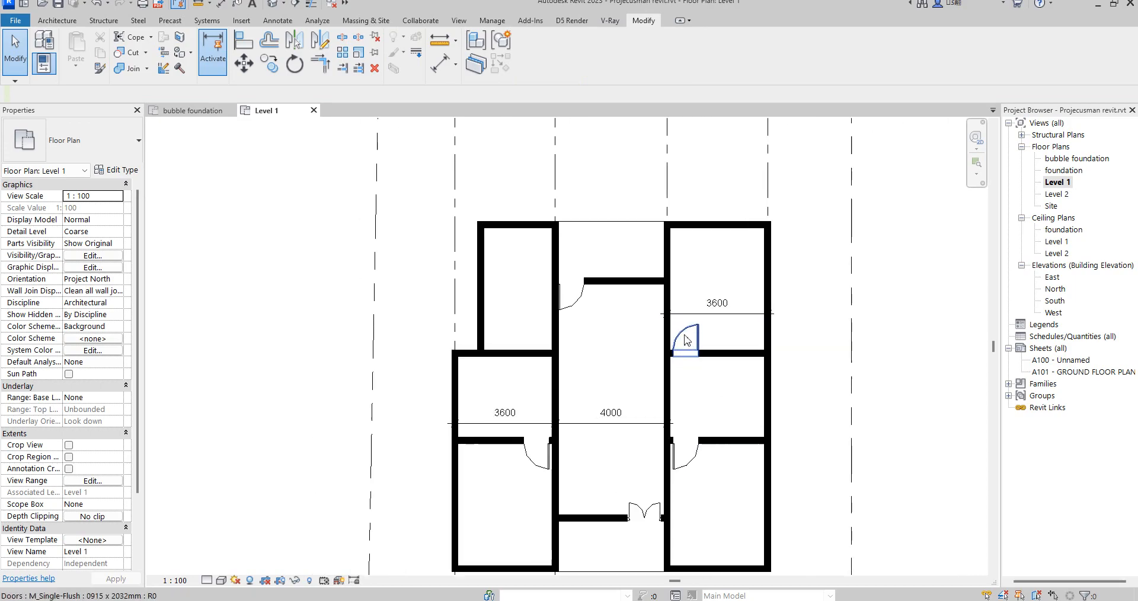
left_click(703, 345)
left_click(693, 340)
left_click(727, 297)
scroll(697, 345, "up", 2)
scroll(660, 407, "down", 2)
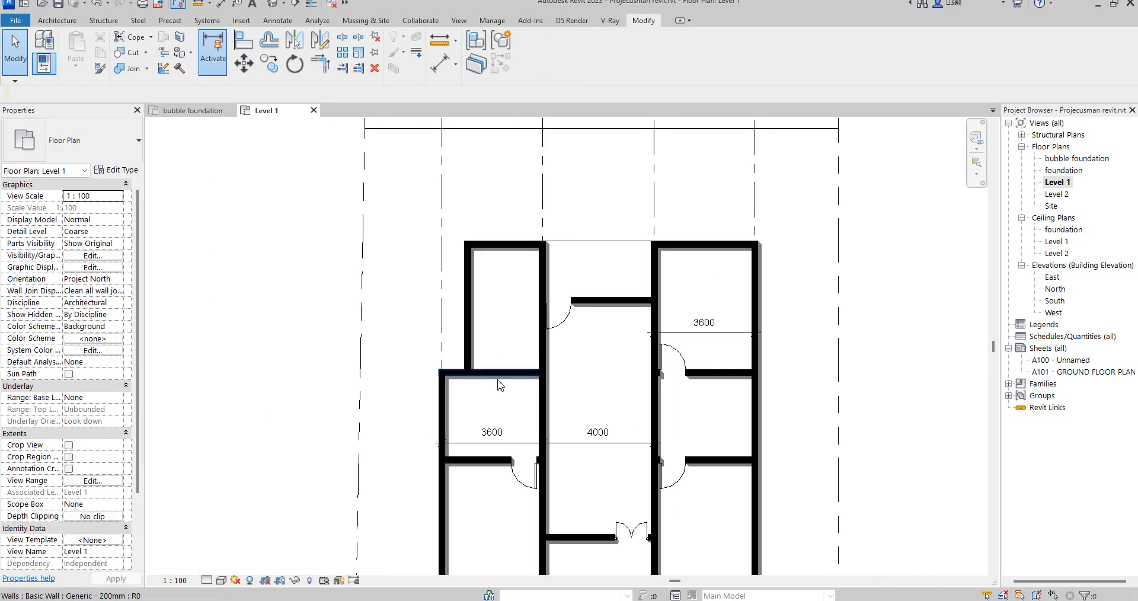
Draw a Generic - 200mm wall between grids 3 and 4, about 1330 mm clear below that bay's upper cross wall
left_click(445, 415)
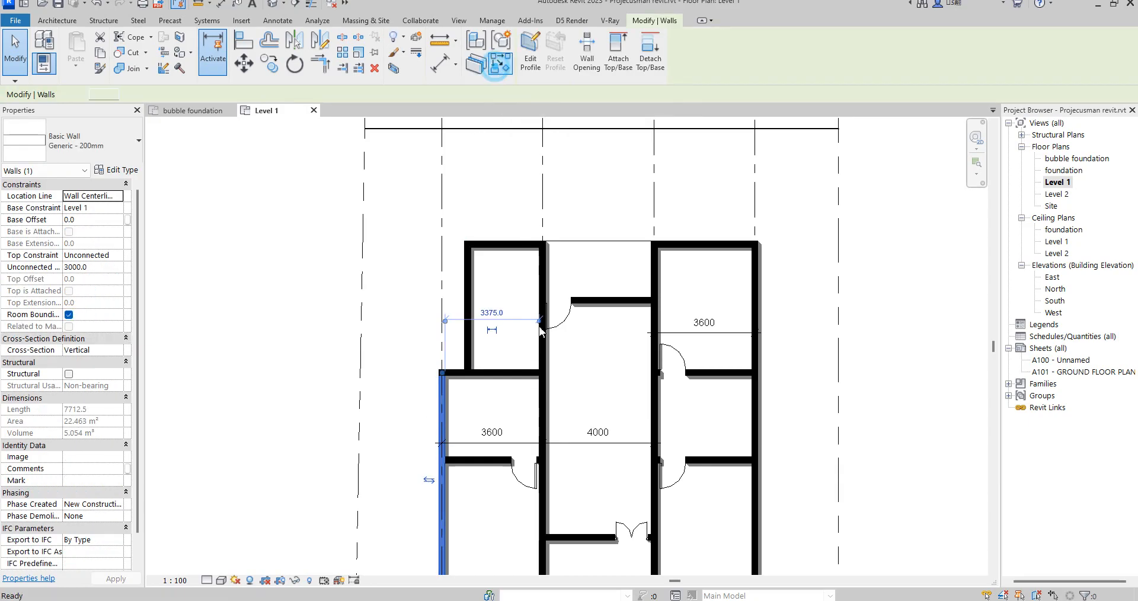
left_click(497, 66)
left_click(542, 415)
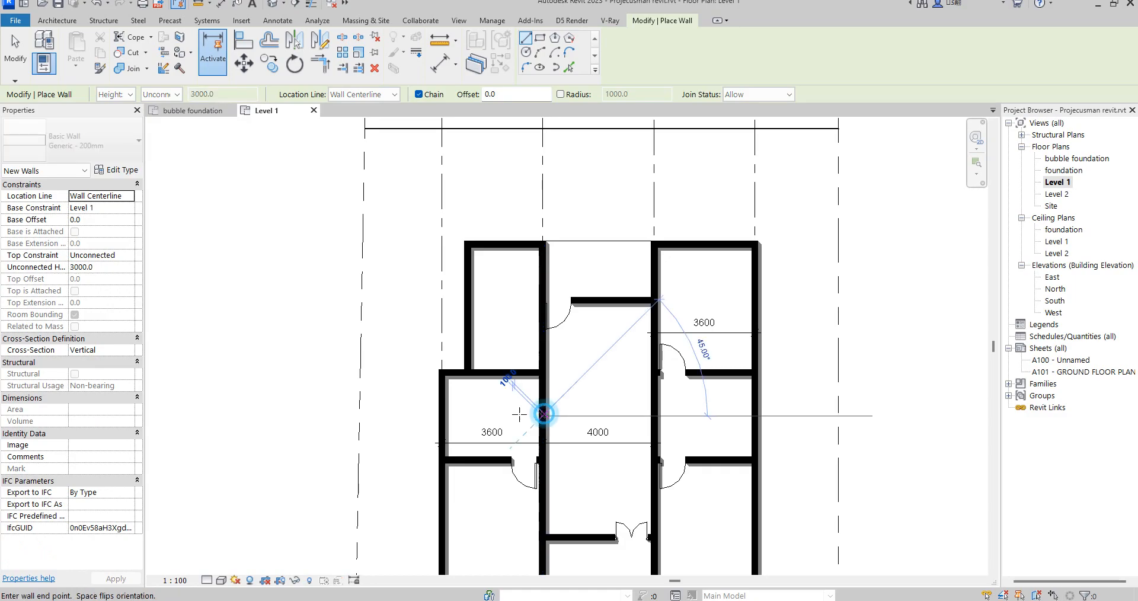
left_click(442, 415)
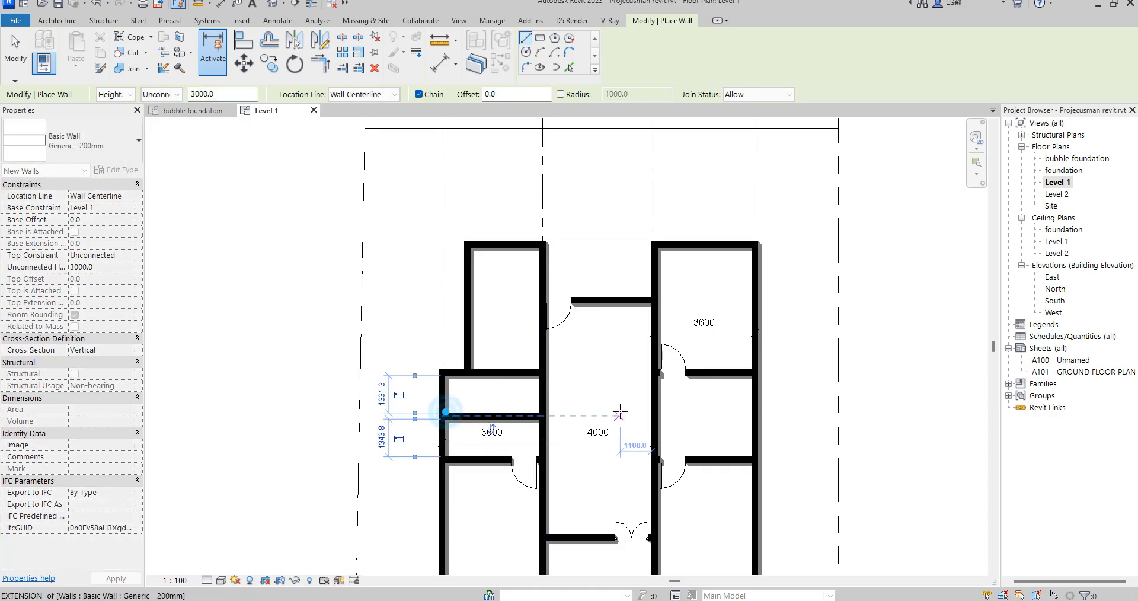
key("Escape")
Draw a short partition from the new wall between grids 4 and 3 down to the lower cross wall, just beside its door
scroll(497, 412, "up", 3)
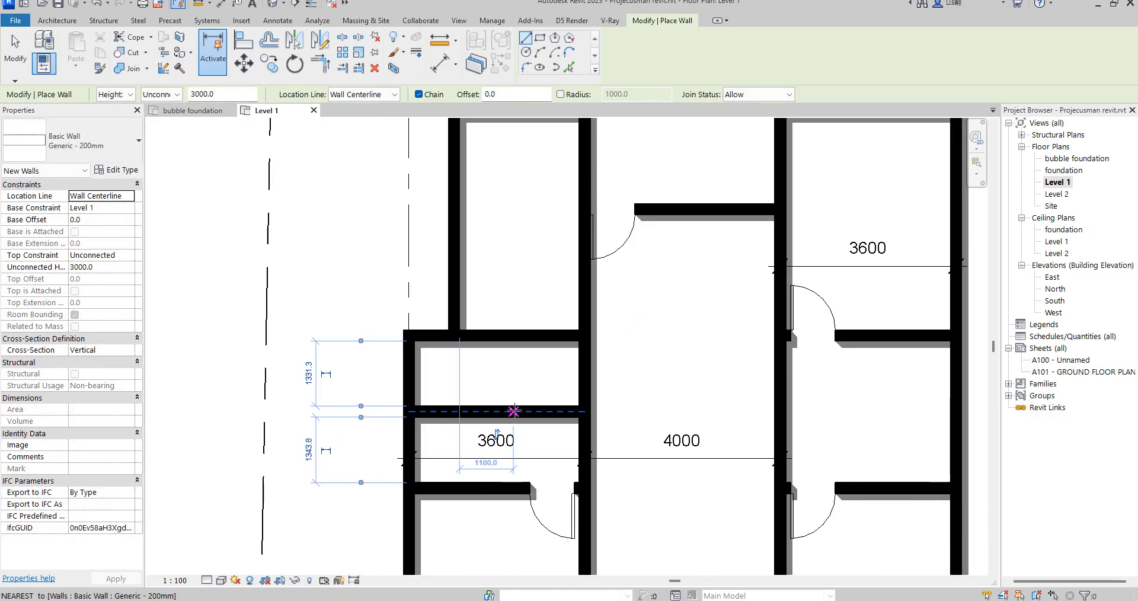
left_click(518, 409)
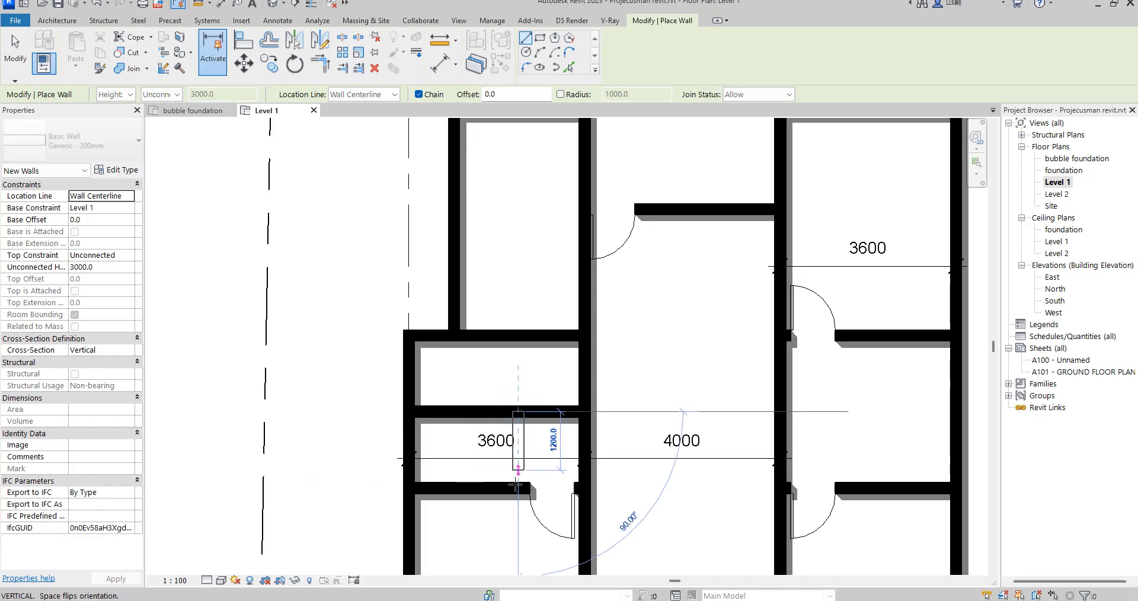
left_click(516, 495)
right_click(644, 340)
left_click(676, 352)
right_click(655, 342)
left_click(688, 351)
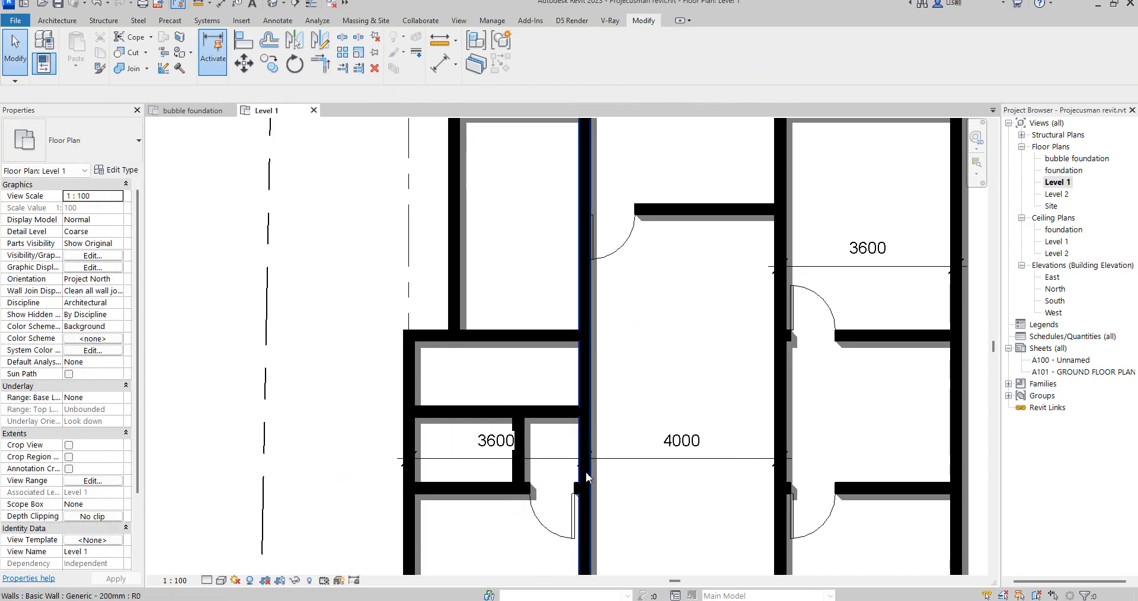
Split the grid 3 wall between the new middle cross wall and the lower cross wall
left_click(564, 517)
left_click(590, 439)
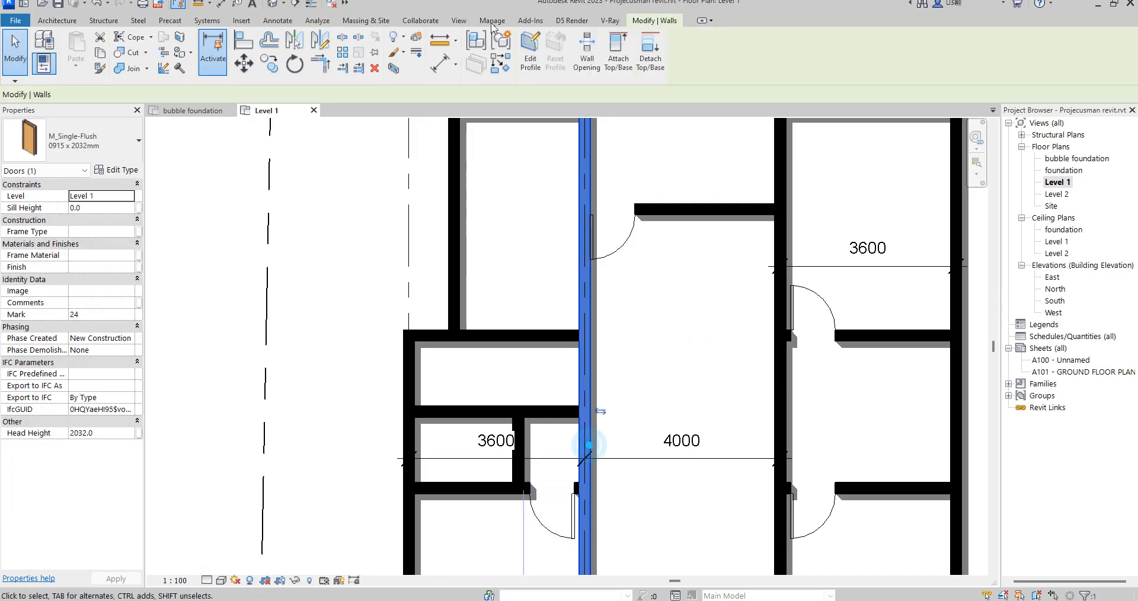
left_click(343, 38)
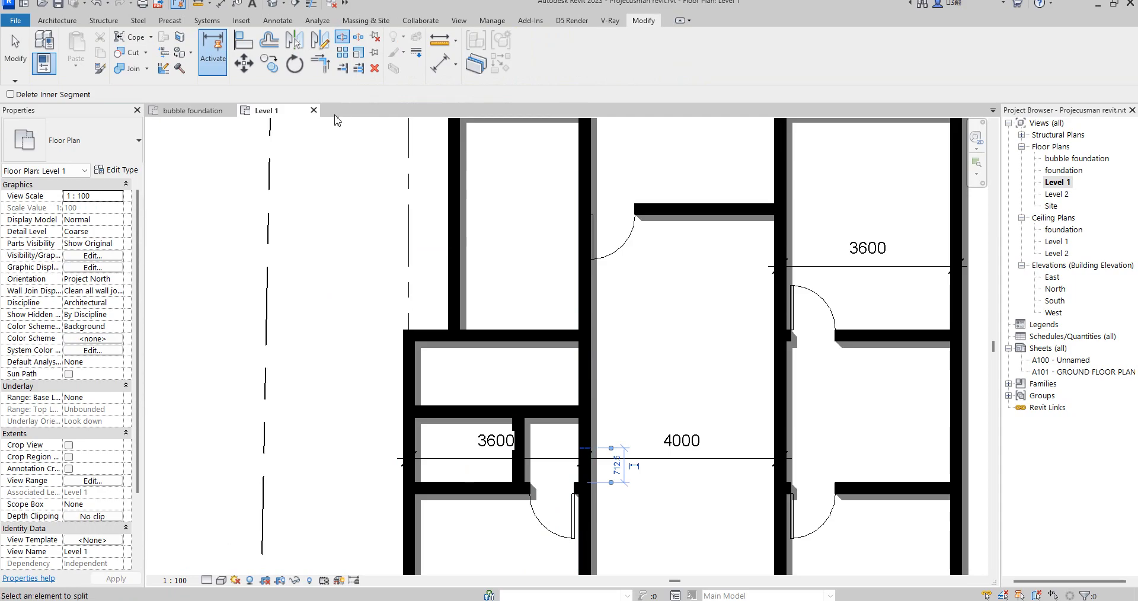
Trim the split grid 3 wall pieces to the middle and lower cross walls, opening a gap between them
left_click(320, 63)
left_click(536, 410)
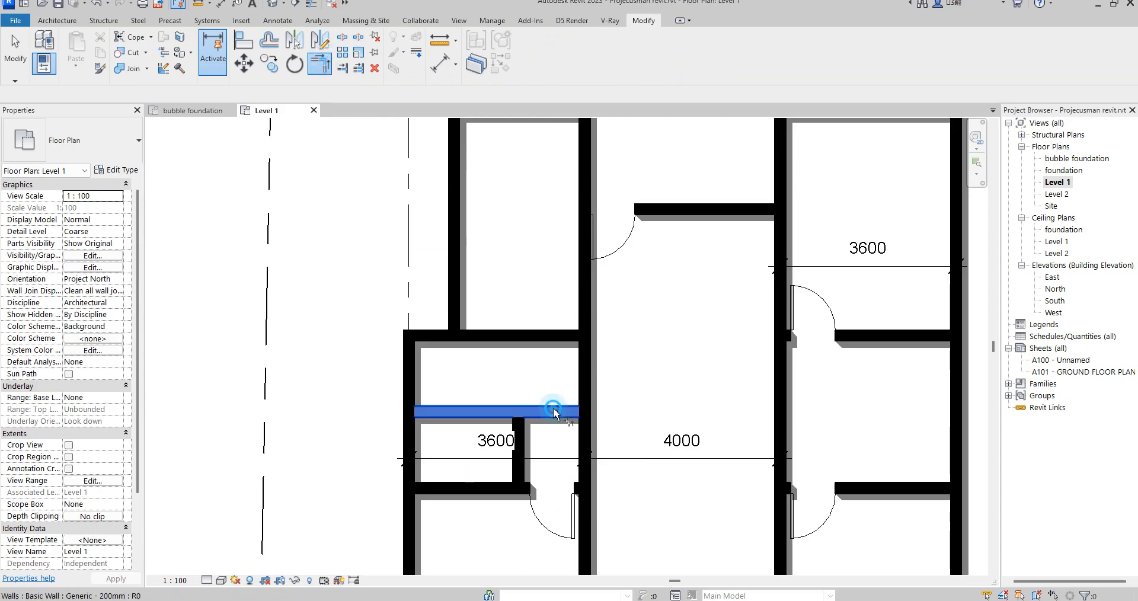
left_click(587, 379)
scroll(563, 403, "down", 3)
scroll(563, 404, "up", 2)
left_click(507, 373)
scroll(603, 362, "down", 3)
scroll(604, 356, "up", 2)
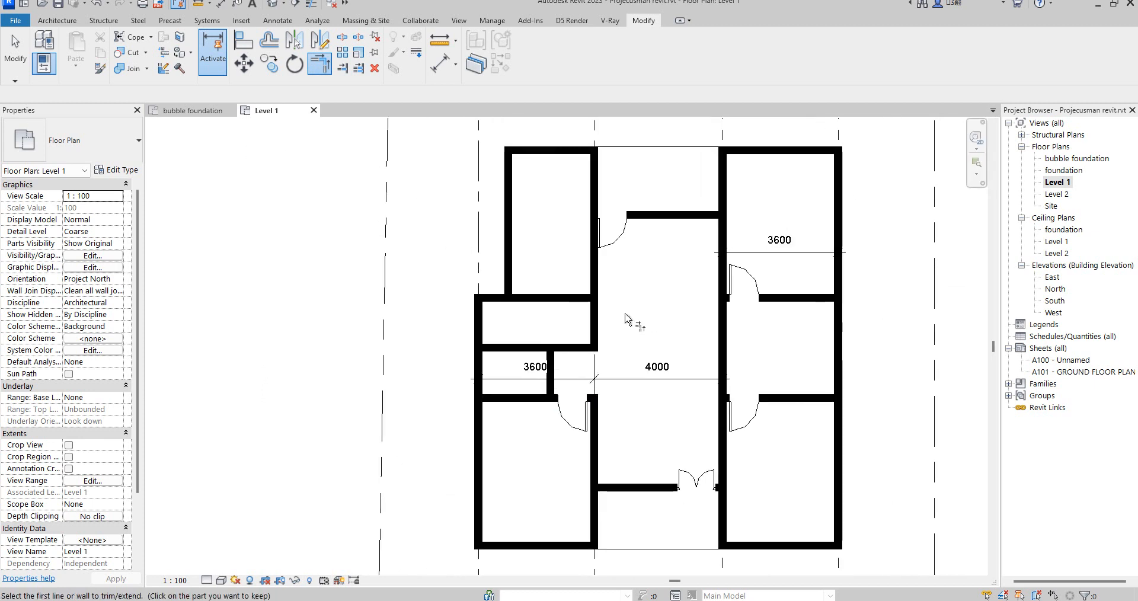
right_click(627, 313)
left_click(656, 319)
right_click(633, 304)
left_click(661, 314)
Draw a Generic - 200mm partition joining the two cross walls between grids 2 and 1, about 1290 mm from the grid 2 wall
left_click(807, 299)
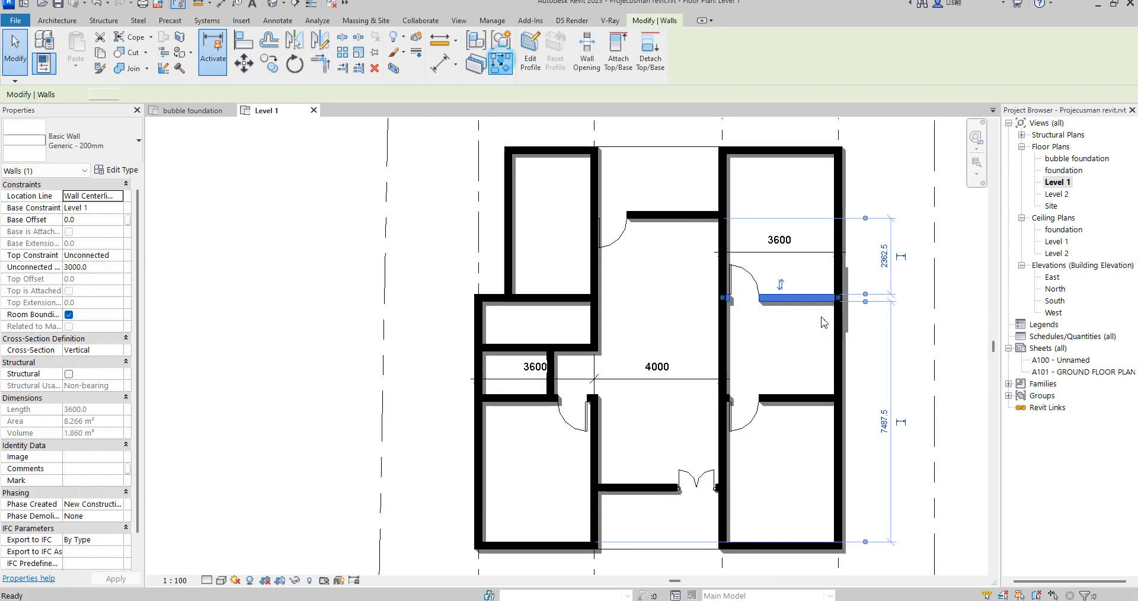
key("c")
key("s")
scroll(771, 296, "up", 3)
left_click(769, 297)
left_click(766, 452)
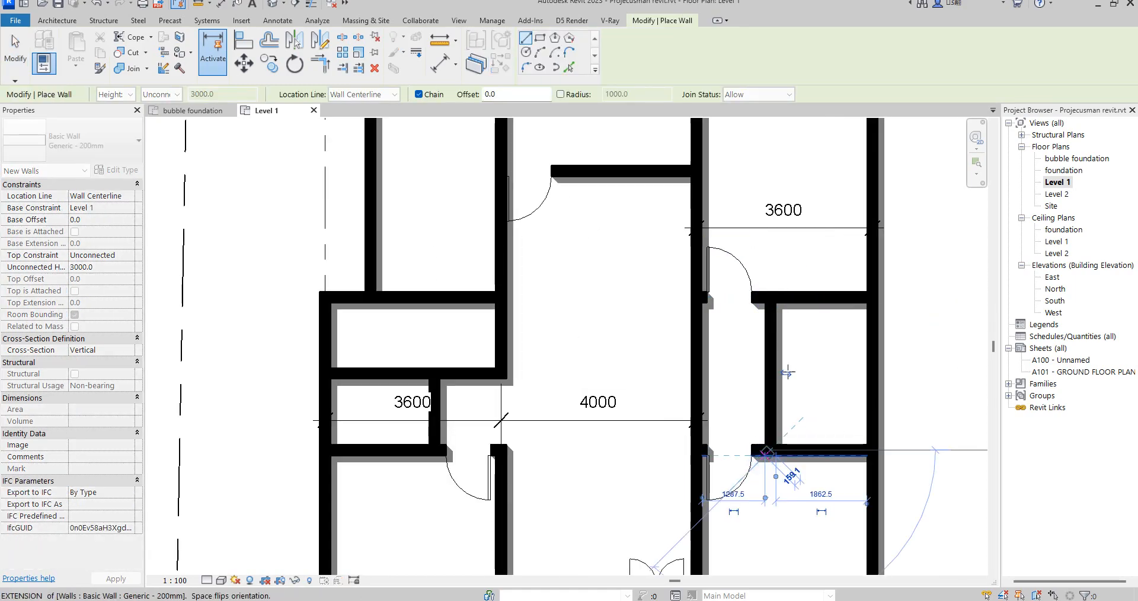
right_click(803, 357)
left_click(866, 379)
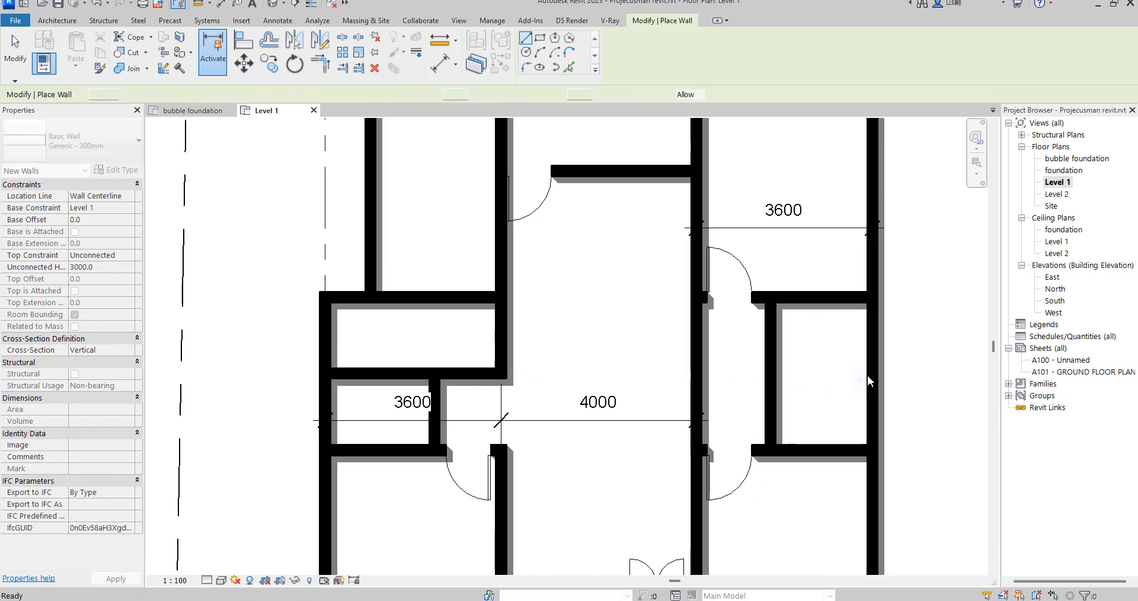
Draw a dividing wall from the grid 1 wall to the new partition, about 1330 mm clear below the upper cross wall
left_click(776, 378)
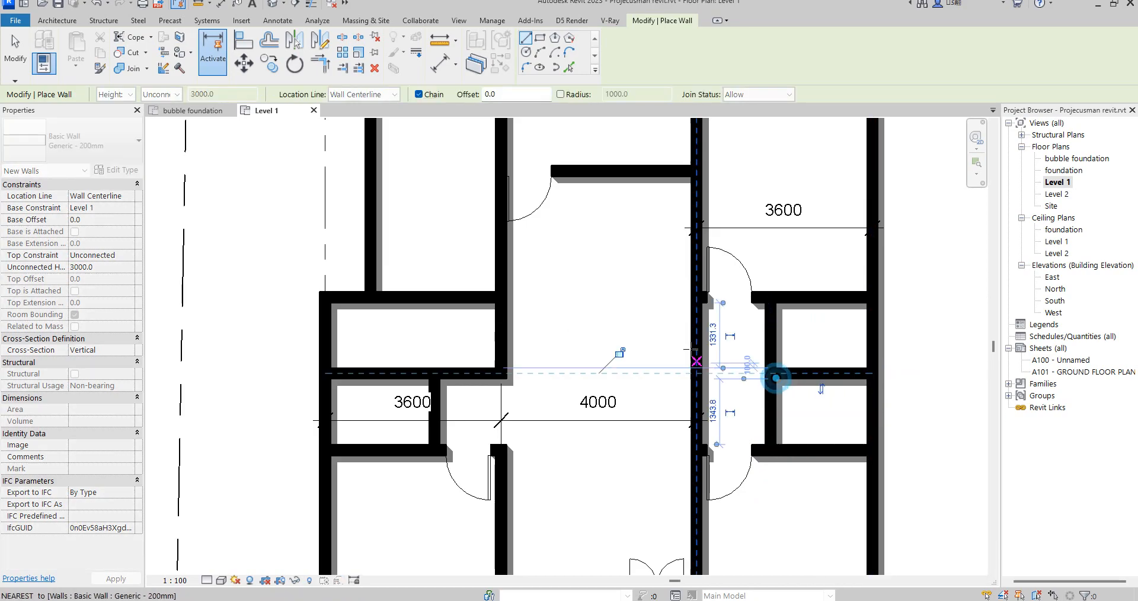
right_click(594, 302)
left_click(633, 313)
right_click(587, 290)
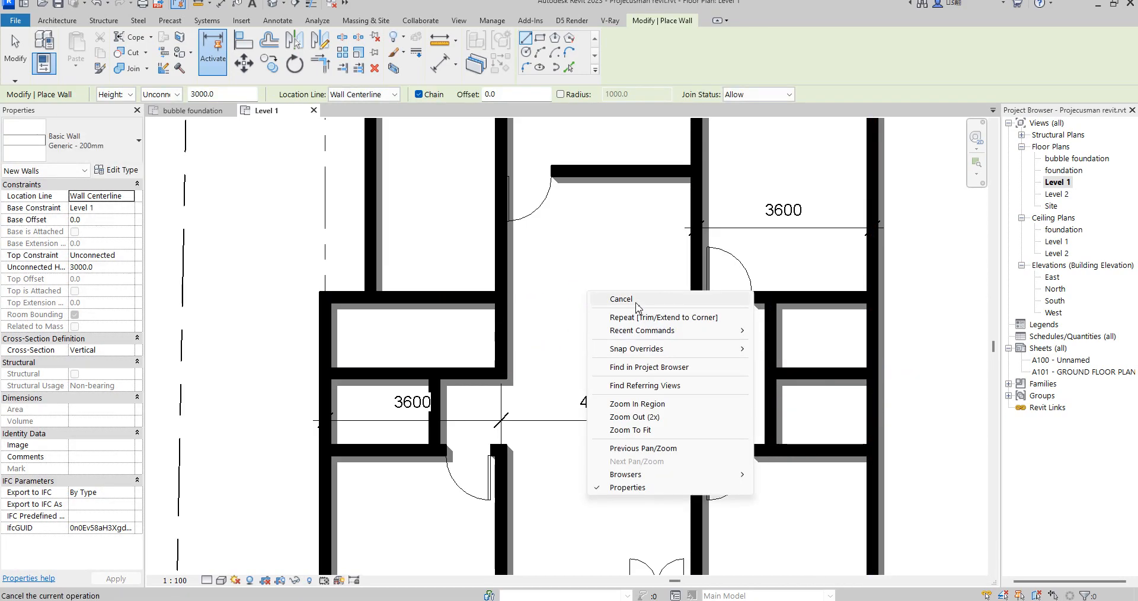
left_click(636, 306)
Place M_Single-Flush 0915 x 2032mm doors in the upper and lower cross walls between the partition and grid 1, opening into the small rooms
left_click(738, 270)
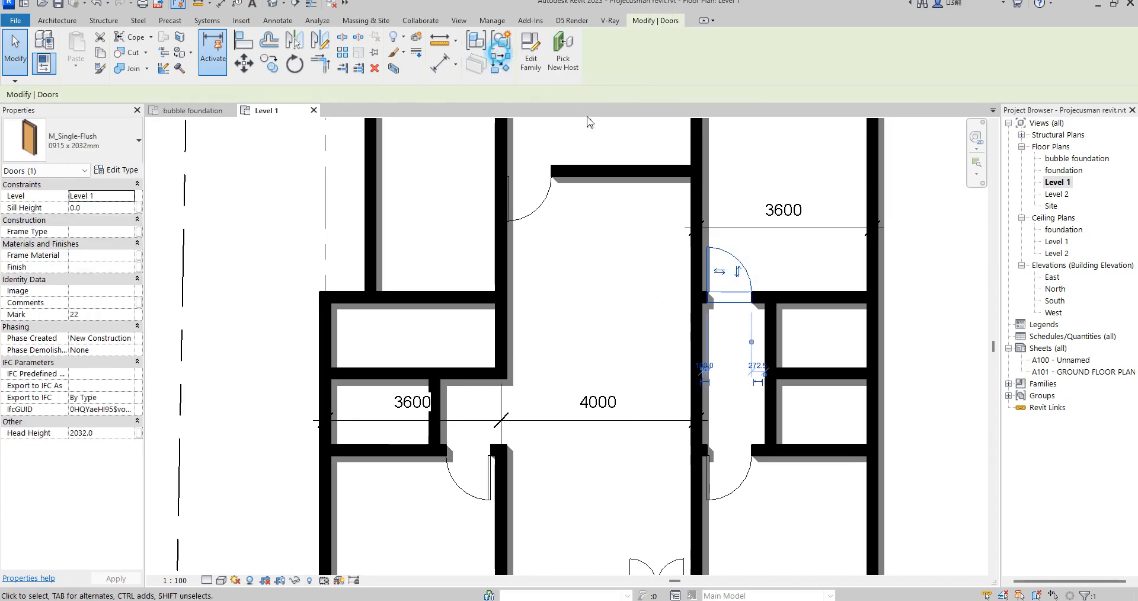
left_click(815, 297)
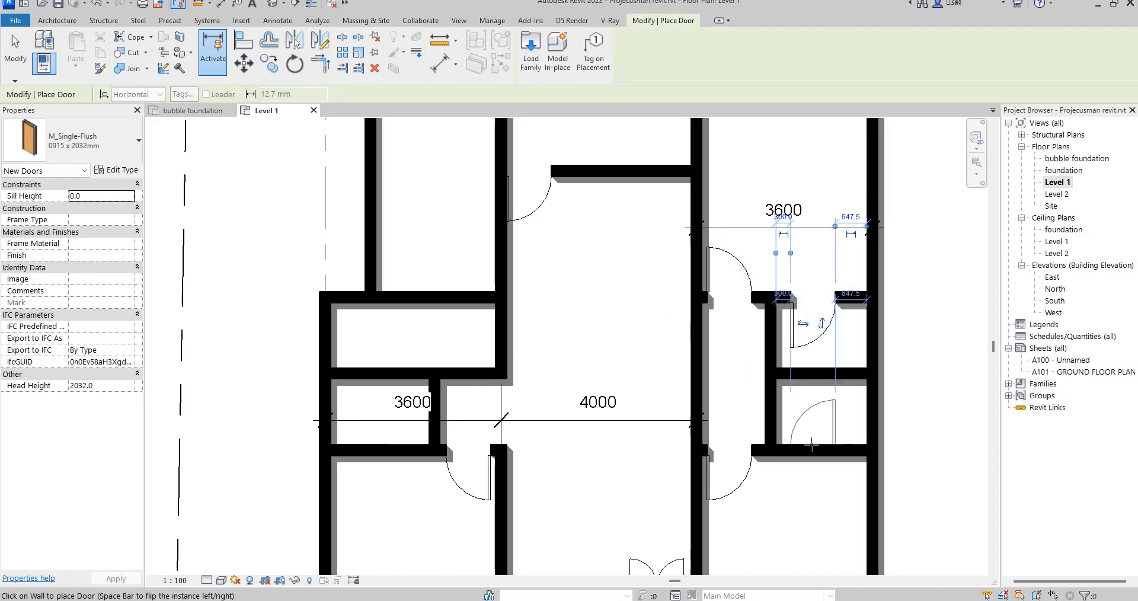
left_click(810, 444)
Place an M_Single-Flush 0915 x 2032mm door in the lower cross wall between grid 4 and the short partition
scroll(628, 353, "down", 2)
scroll(440, 380, "up", 3)
left_click(431, 445)
scroll(511, 345, "down", 2)
scroll(580, 331, "up", 2)
scroll(568, 331, "down", 2)
right_click(588, 245)
left_click(626, 252)
scroll(599, 268, "up", 1)
right_click(602, 261)
left_click(629, 278)
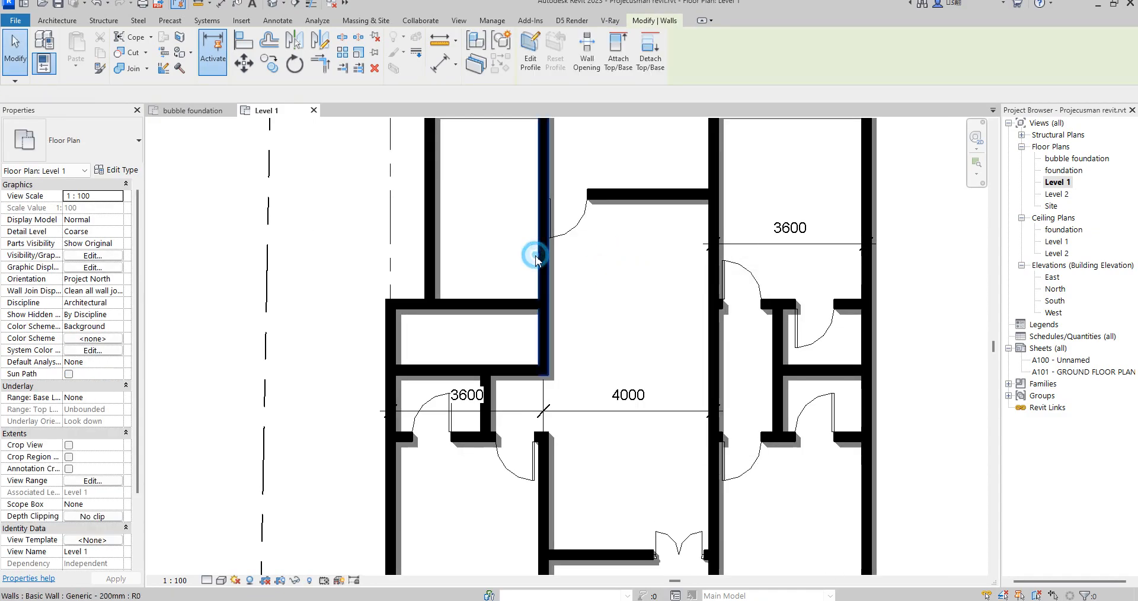
Draw a Generic - 200mm wall across the recessed upper room beside grid 3, about 1150 mm clear above the cross wall below it
left_click(536, 258)
key("w")
key("a")
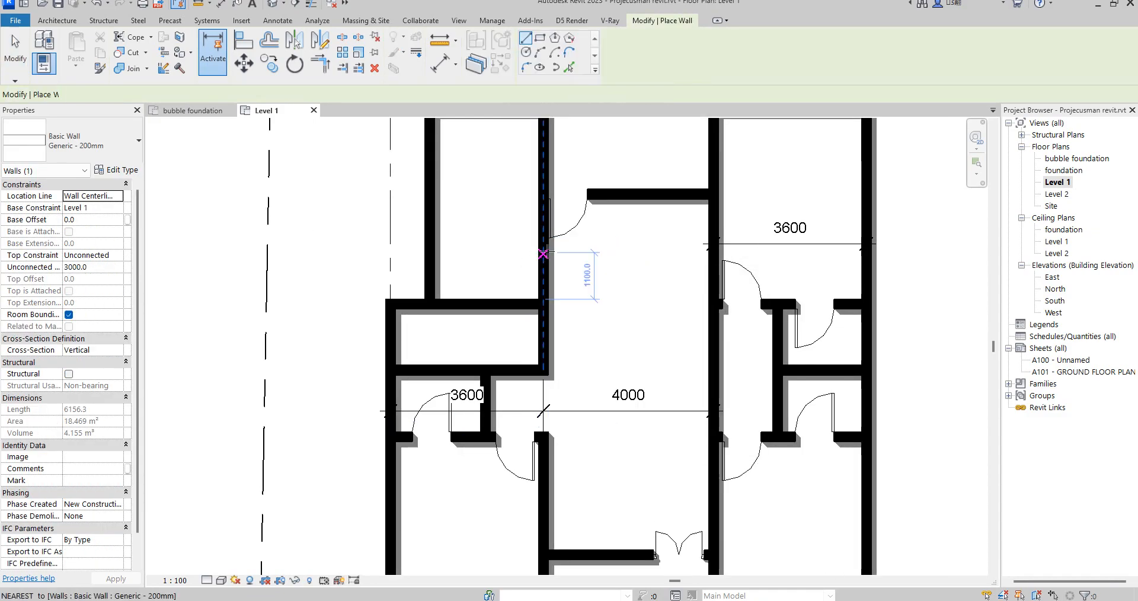
scroll(543, 240, "up", 3)
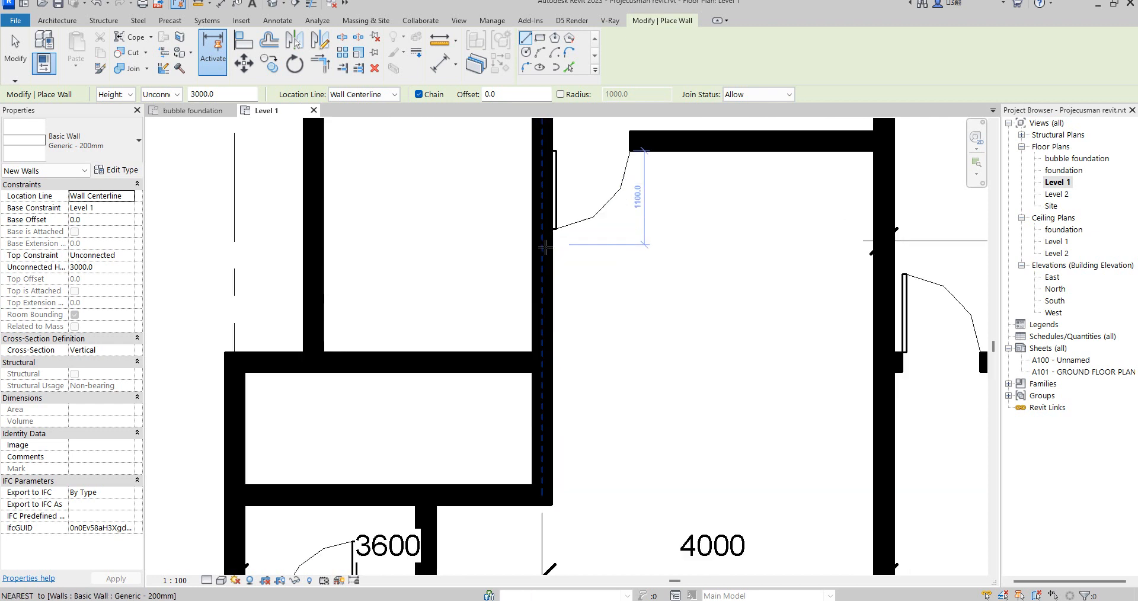
left_click(544, 242)
left_click(312, 244)
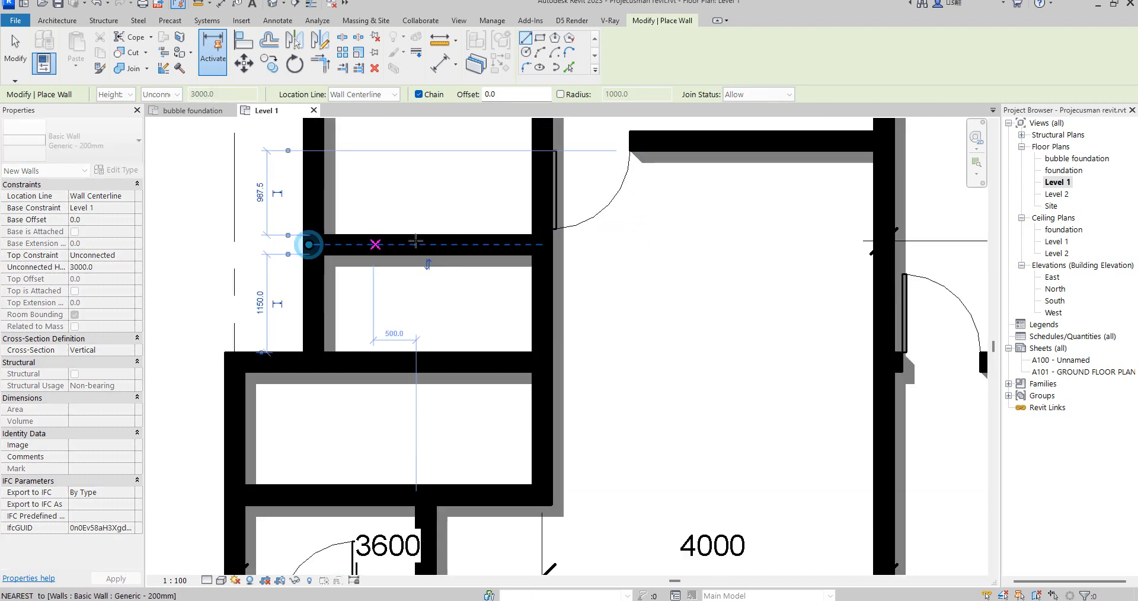
scroll(406, 216, "down", 2)
right_click(408, 217)
left_click(444, 225)
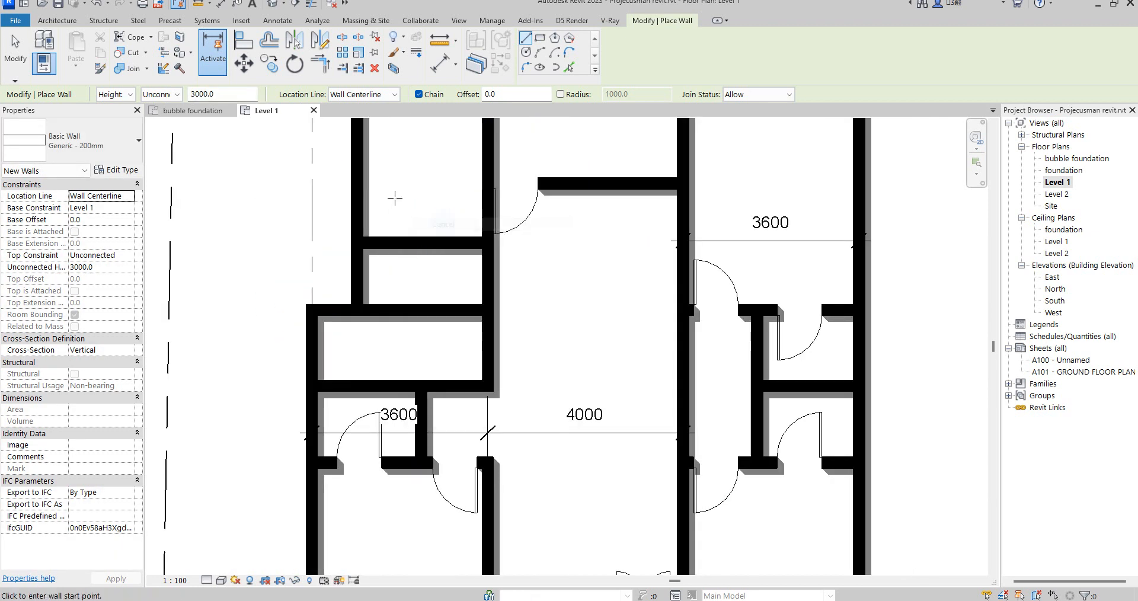
Place an M_Single-Flush 0915 x 2032mm door in the new short wall, tight against the grid 3 wall and opening into the upper room
right_click(413, 198)
left_click(446, 206)
scroll(447, 237, "down", 4)
scroll(386, 349, "up", 3)
scroll(387, 349, "up", 2)
scroll(458, 335, "down", 2)
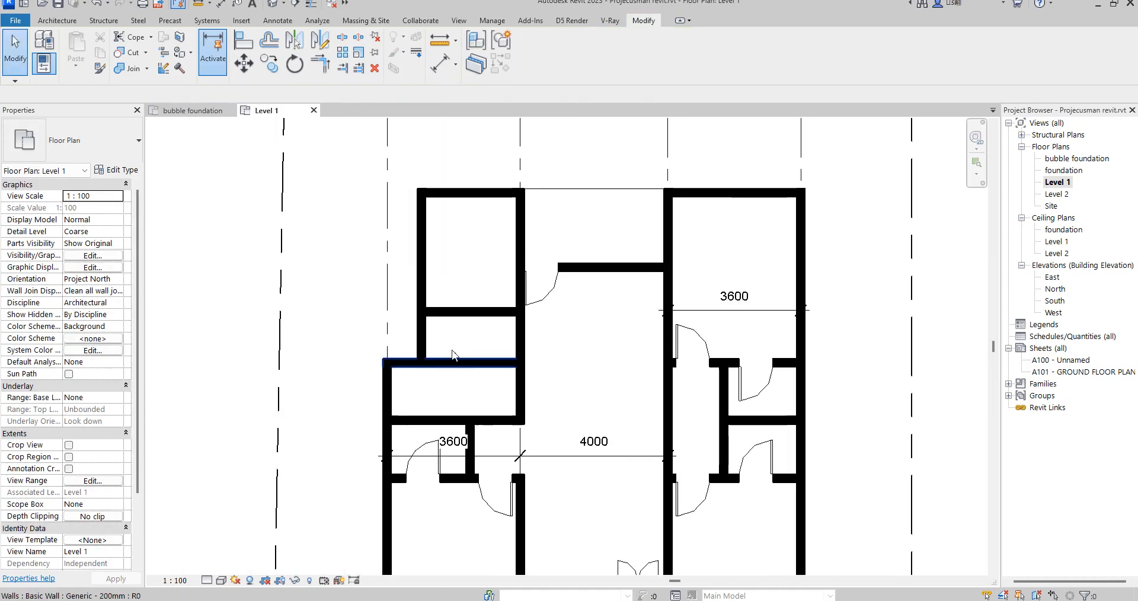
scroll(529, 307, "up", 2)
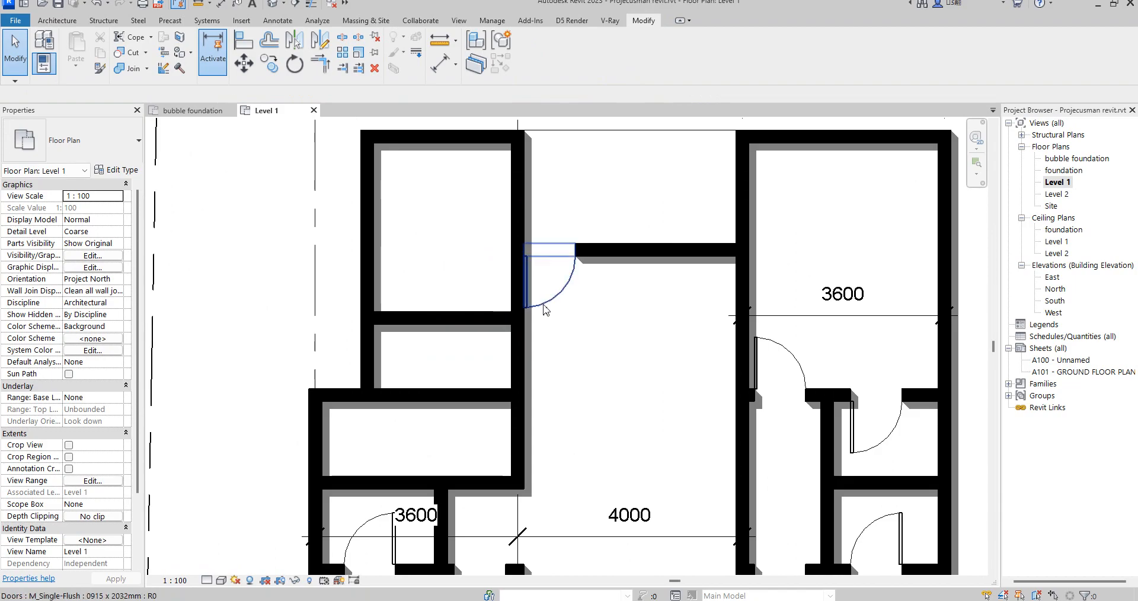
left_click(543, 303)
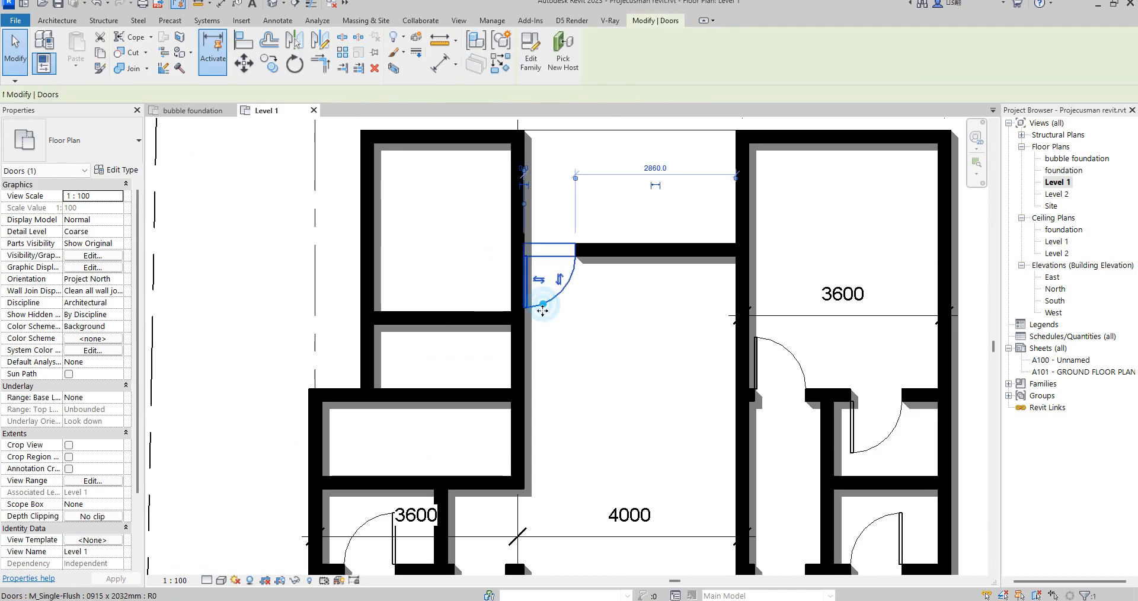
left_click(500, 64)
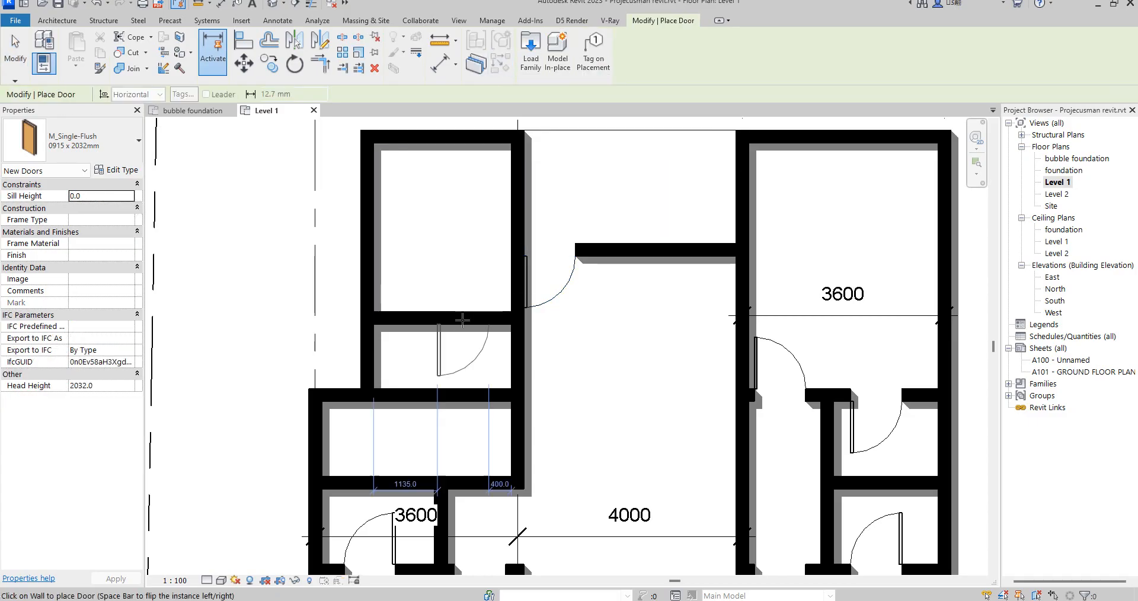
scroll(490, 313, "up", 2)
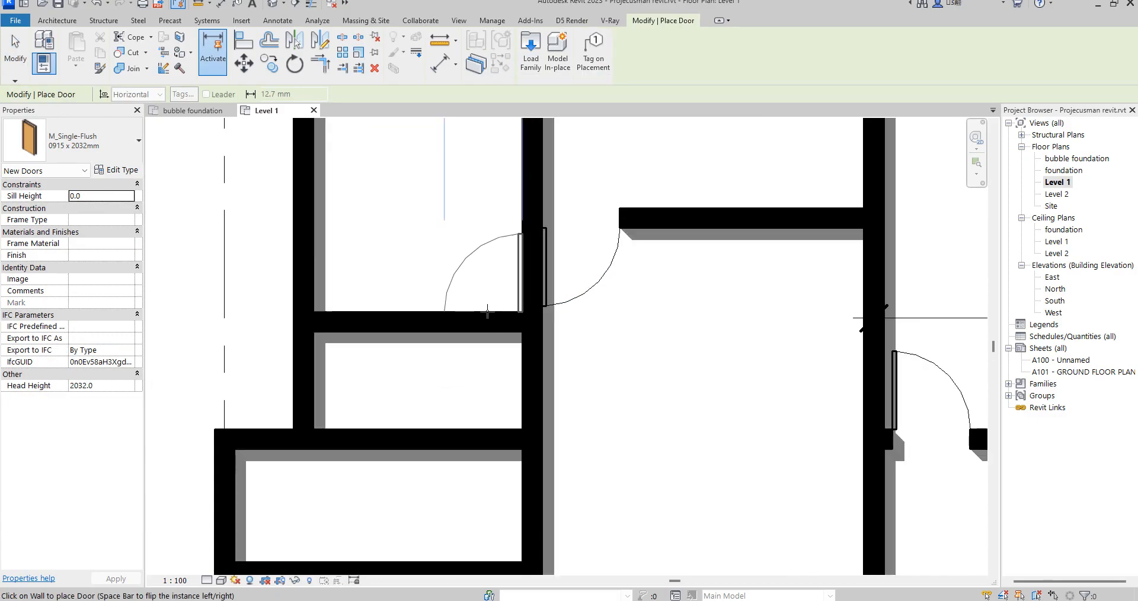
left_click(487, 311)
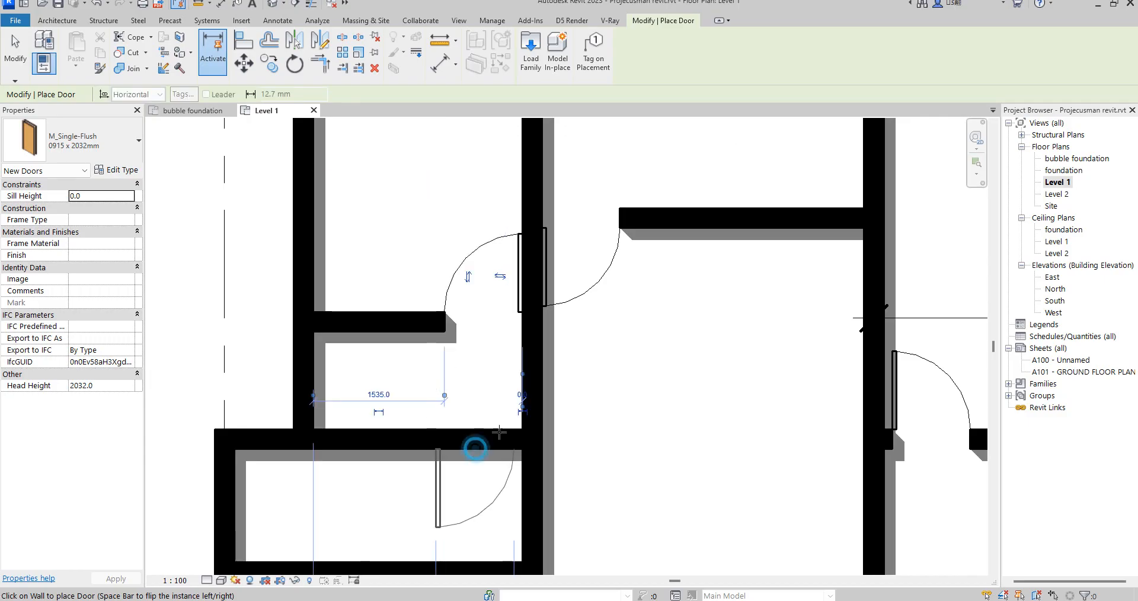
Place another M_Single-Flush 0915 x 2032mm door in the cross wall below, near the grid 3 wall and opening into the room beneath
left_click(475, 449)
right_click(497, 335)
right_click(472, 347)
left_click(505, 355)
scroll(508, 356, "down", 3)
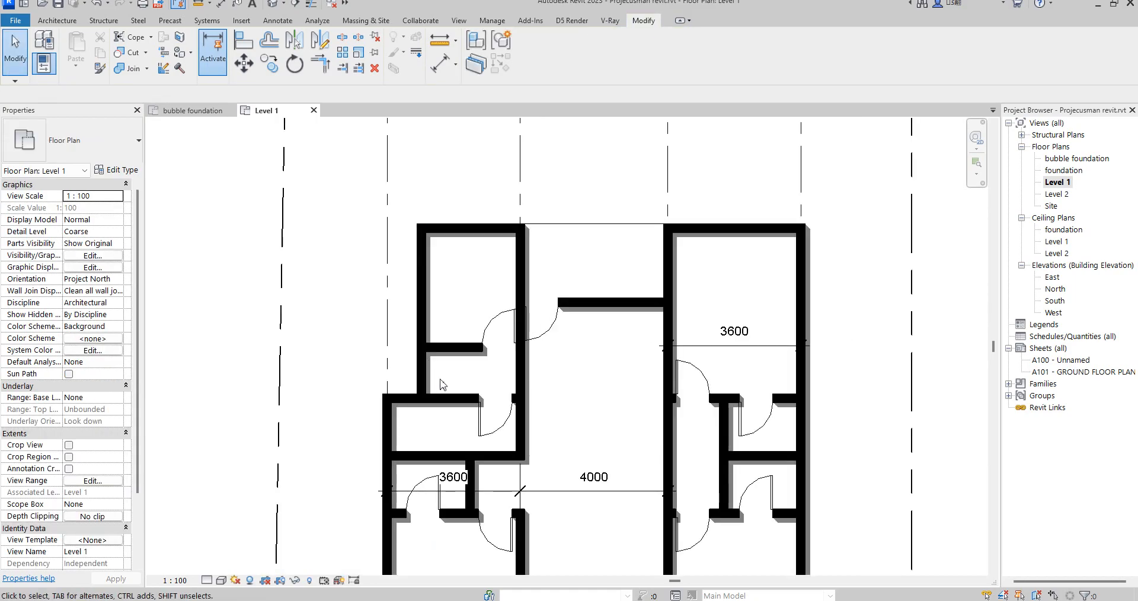
Draw a Generic - 200mm partition from the midpoint of the new short wall straight to the cross wall below, leaving 1112.5 mm clear each side
scroll(438, 385, "up", 1)
scroll(504, 382, "down", 3)
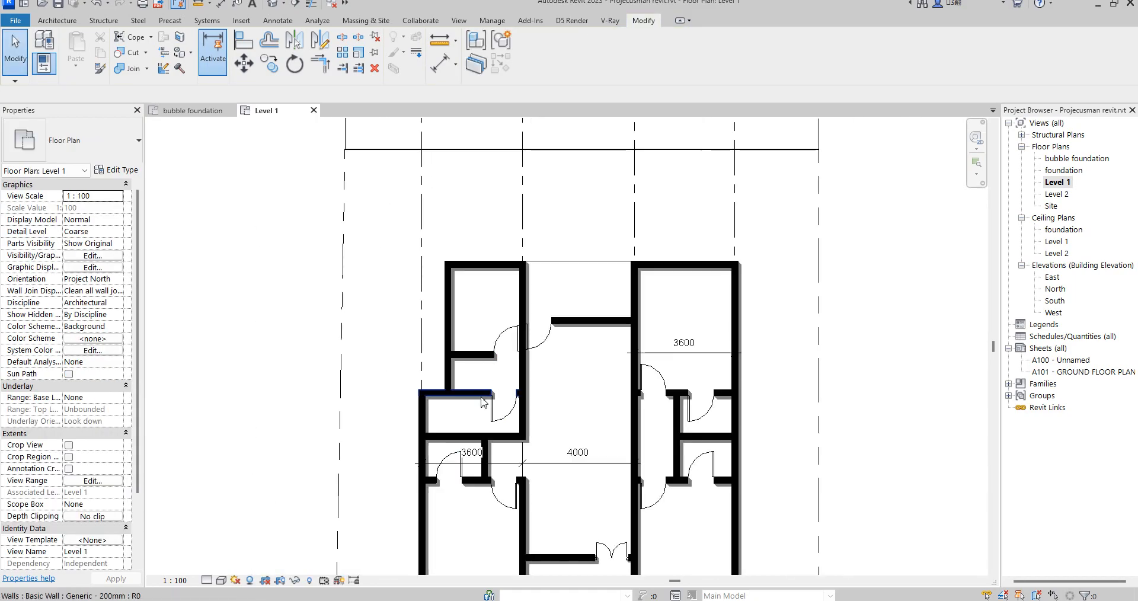
scroll(484, 426, "up", 2)
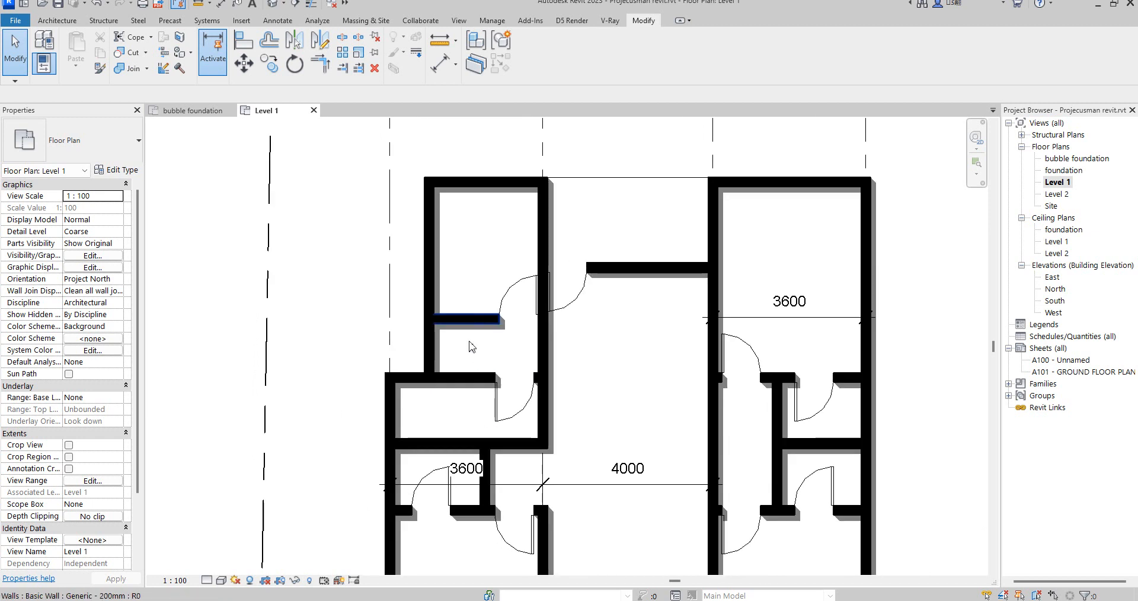
left_click(478, 323)
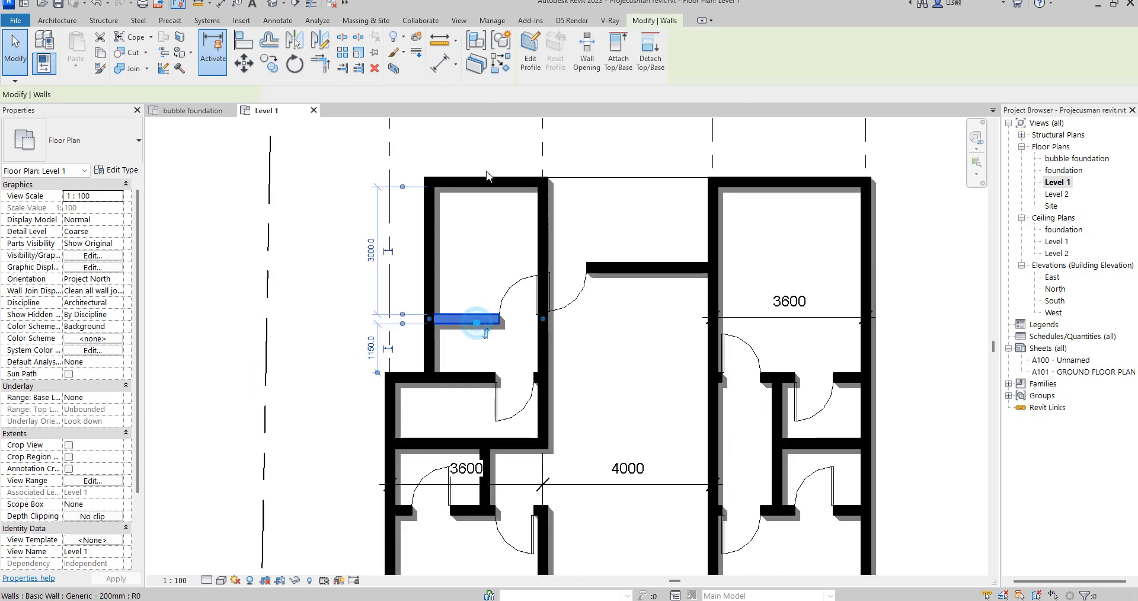
left_click(505, 63)
scroll(485, 320, "up", 3)
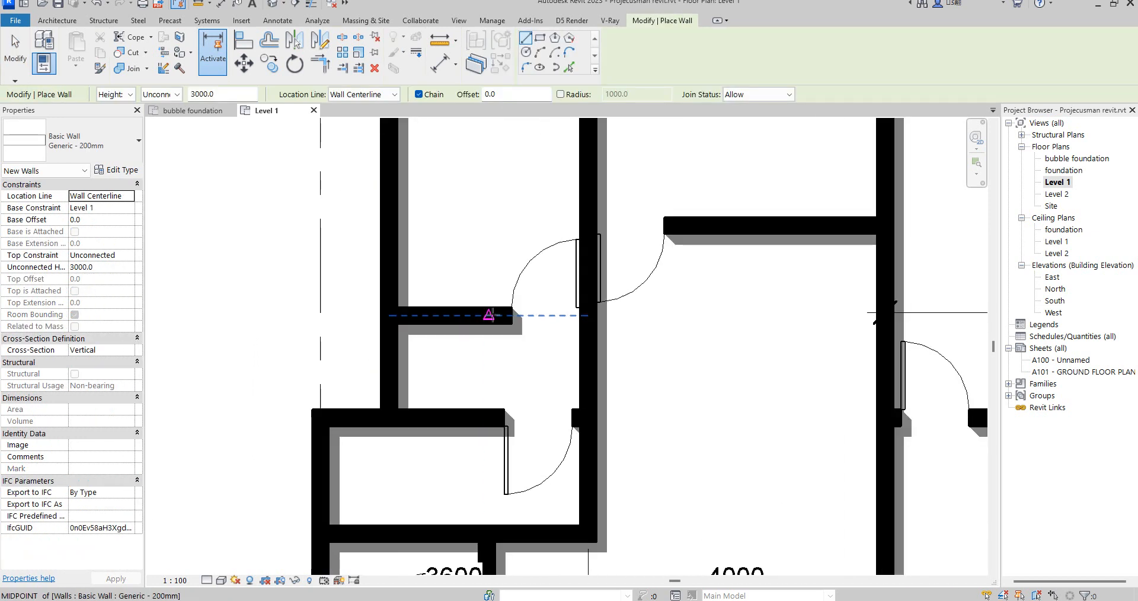
left_click(489, 314)
left_click(489, 418)
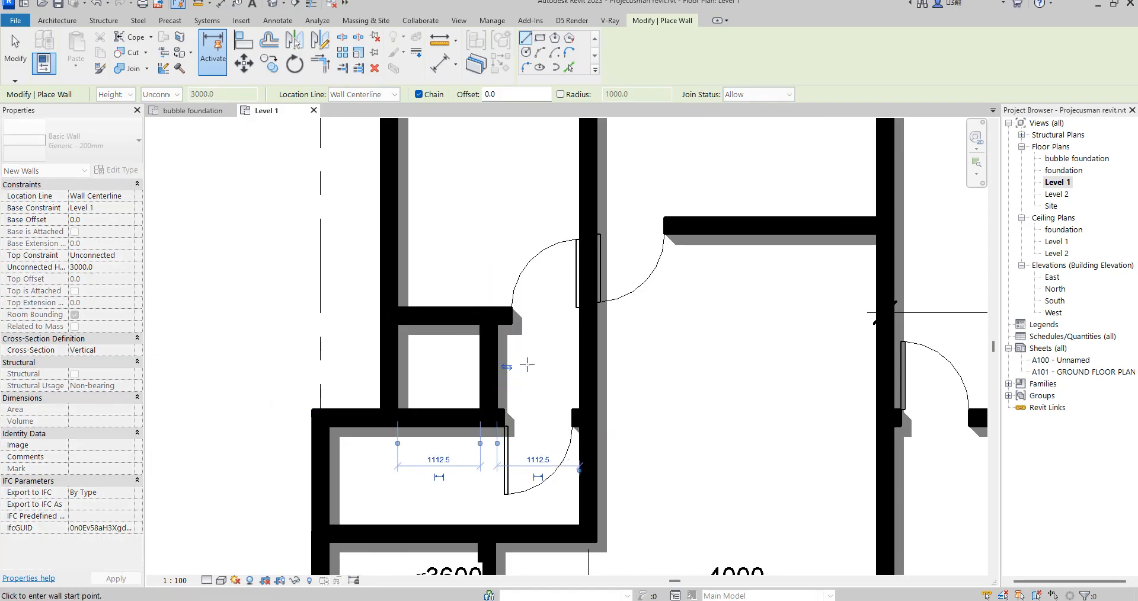
right_click(527, 362)
left_click(561, 372)
right_click(541, 358)
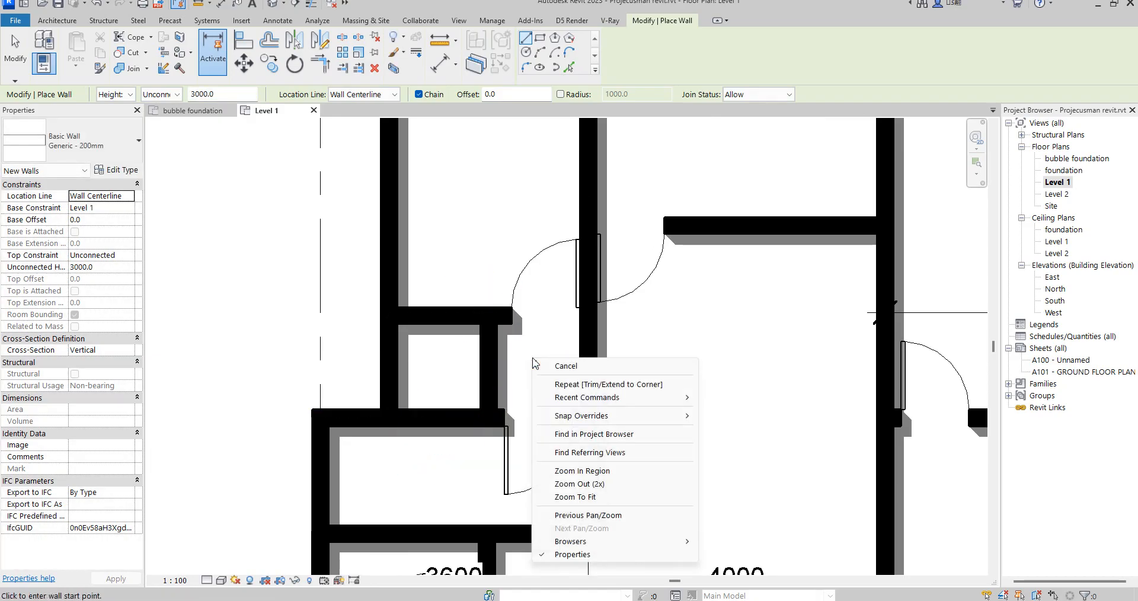
left_click(564, 371)
Place an M_Single-Flush 0915 x 2032mm door in the new partition, opening into the enclosed small room
left_click(521, 280)
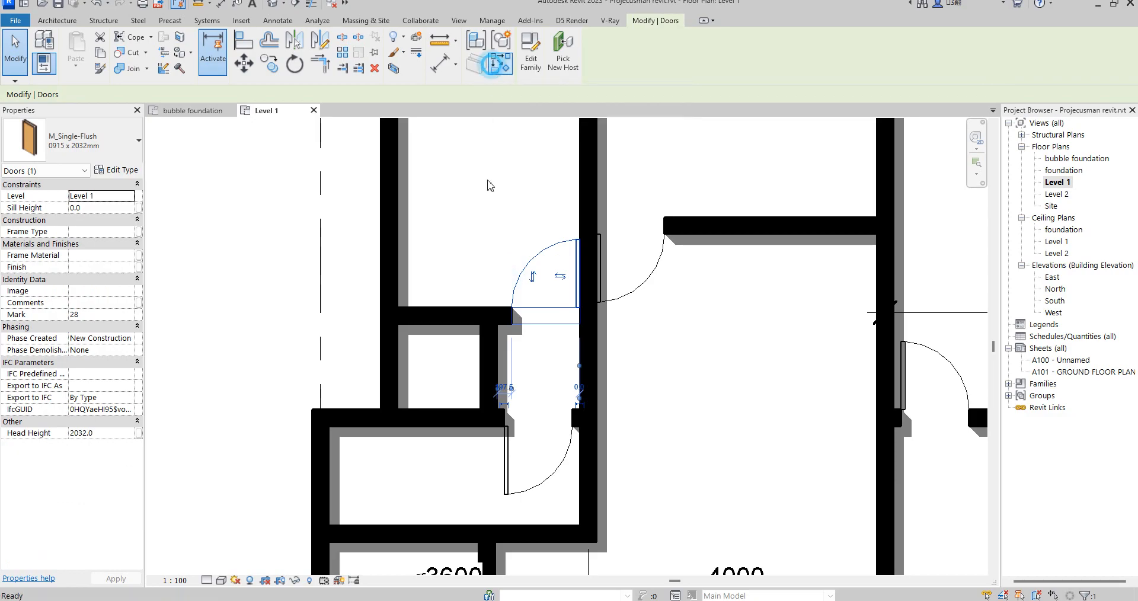
left_click(497, 64)
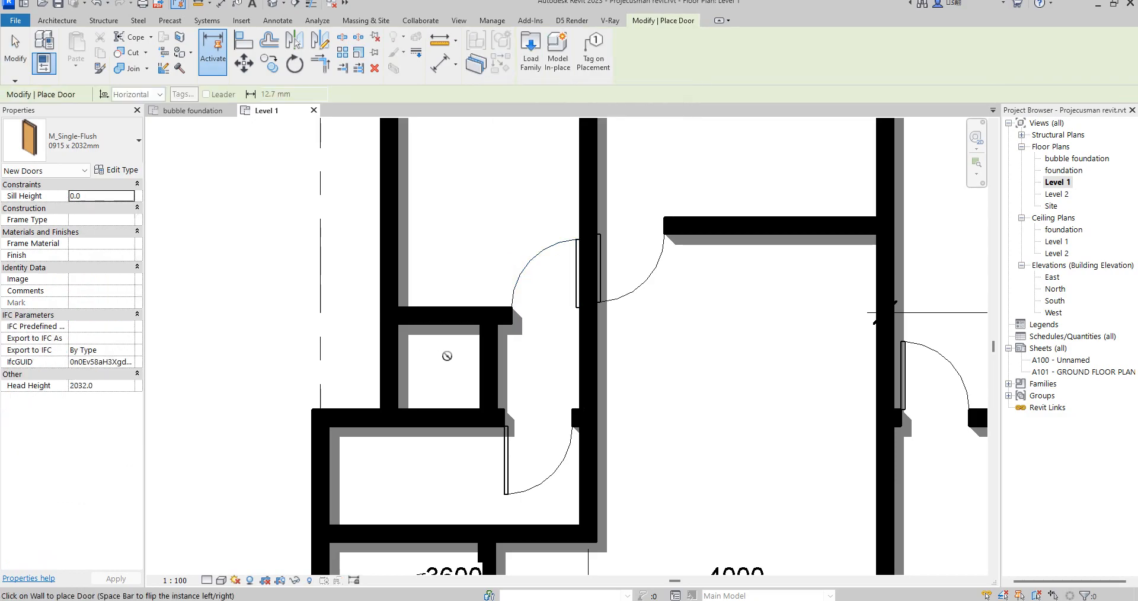
left_click(488, 370)
key("Escape")
Delete the door in the cross wall below the small room and shorten that wall to end at the new partition
scroll(516, 450, "down", 3)
scroll(533, 444, "up", 6)
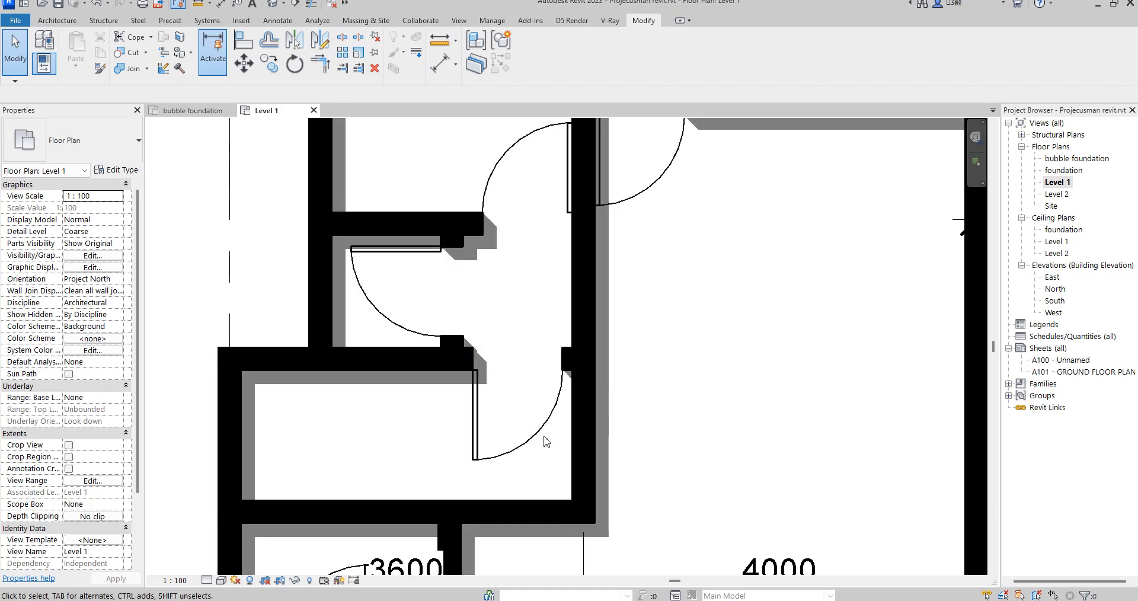
left_click(540, 437)
key("Delete")
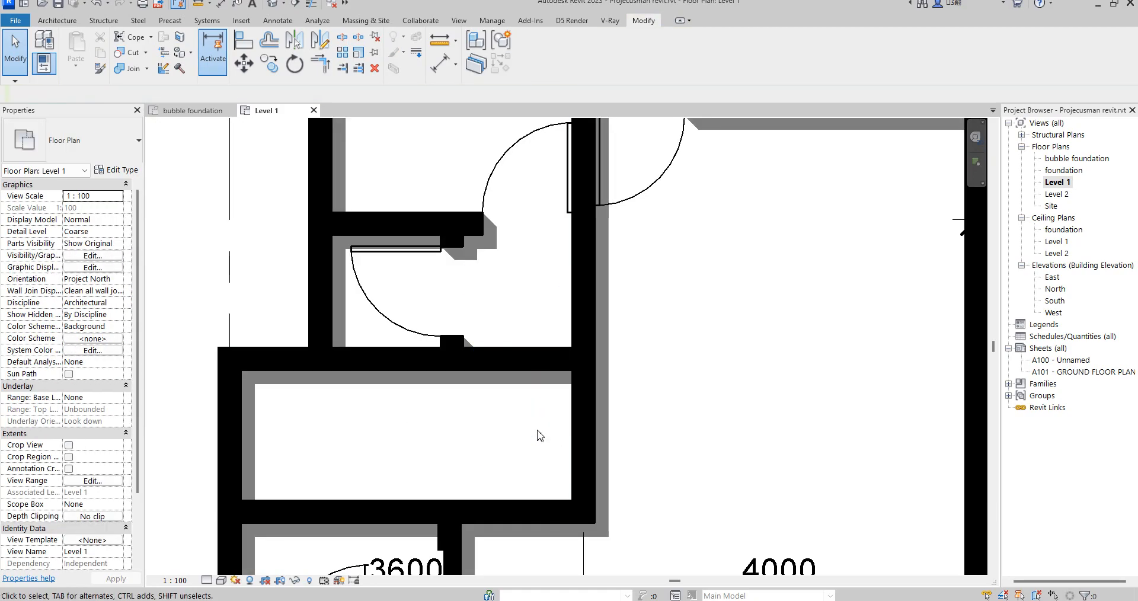
left_click(513, 363)
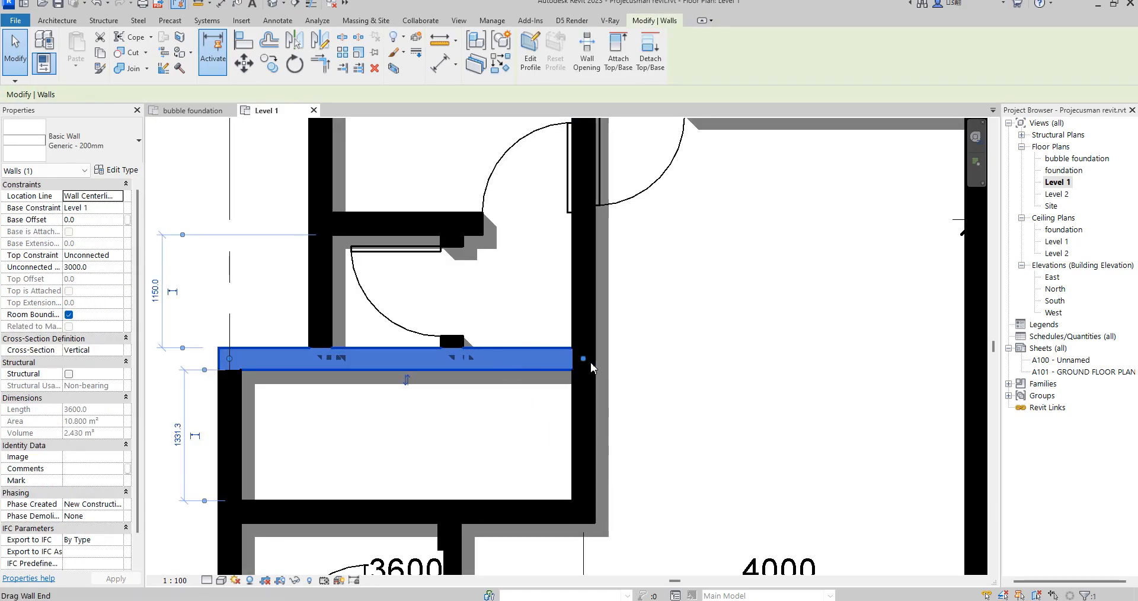
left_click_drag(583, 358, 452, 358)
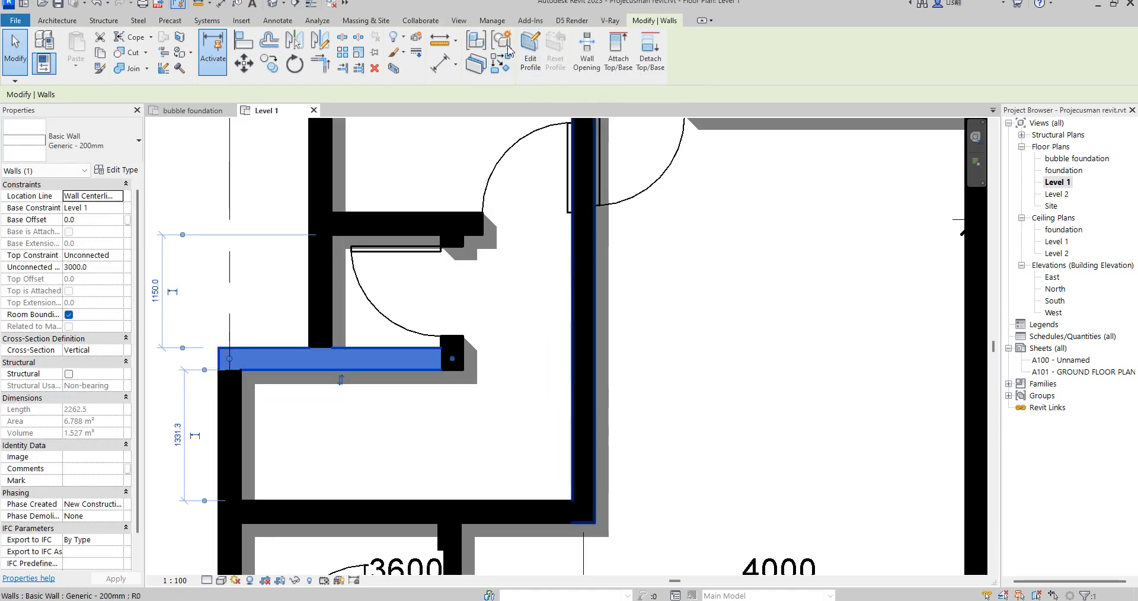
left_click(560, 336)
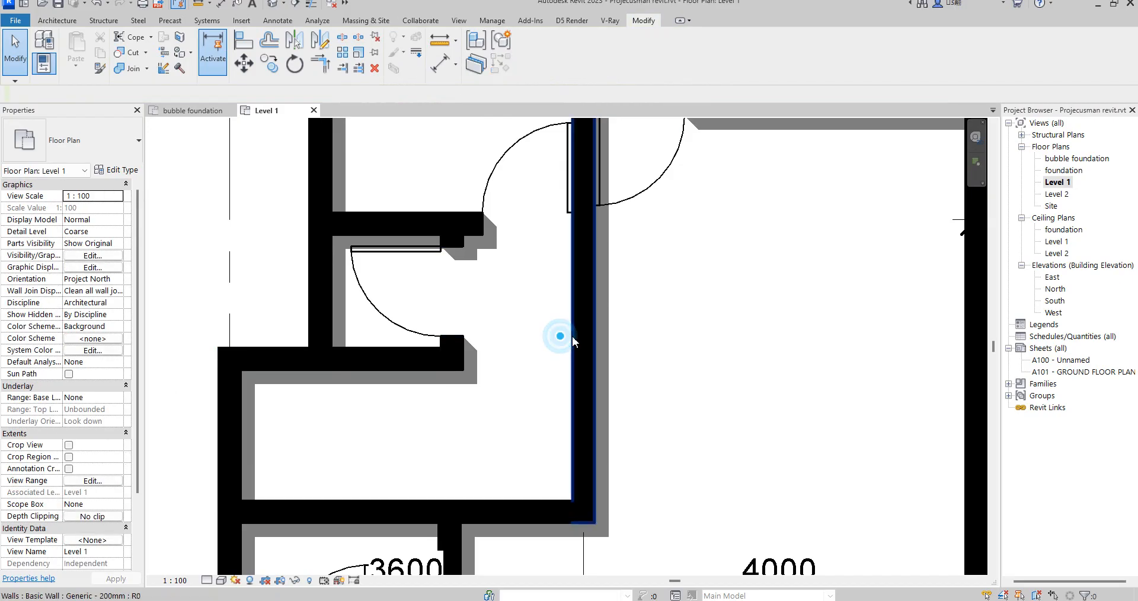
Split the grid 3 wall between the short wall and the cross wall, and trim its upper piece back to the short wall's line
left_click(342, 37)
right_click(735, 302)
left_click(737, 300)
left_click(319, 63)
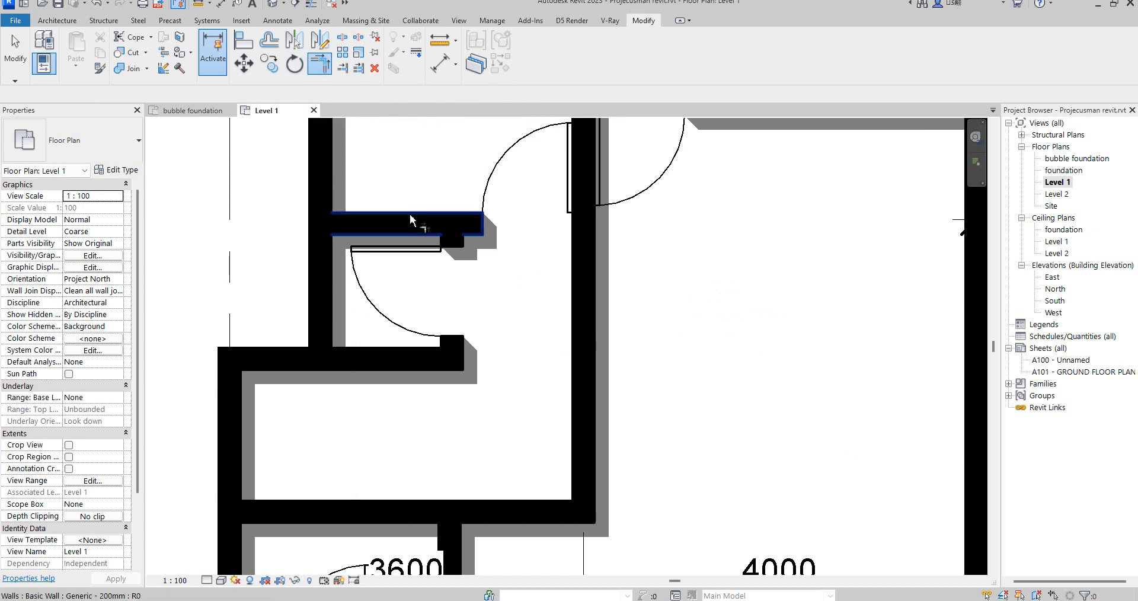
left_click(409, 224)
left_click(595, 148)
Trim the lower piece of the split grid 3 wall back to the line of the shortened cross wall
scroll(599, 210, "down", 3)
scroll(517, 305, "up", 2)
left_click(496, 276)
left_click(588, 290)
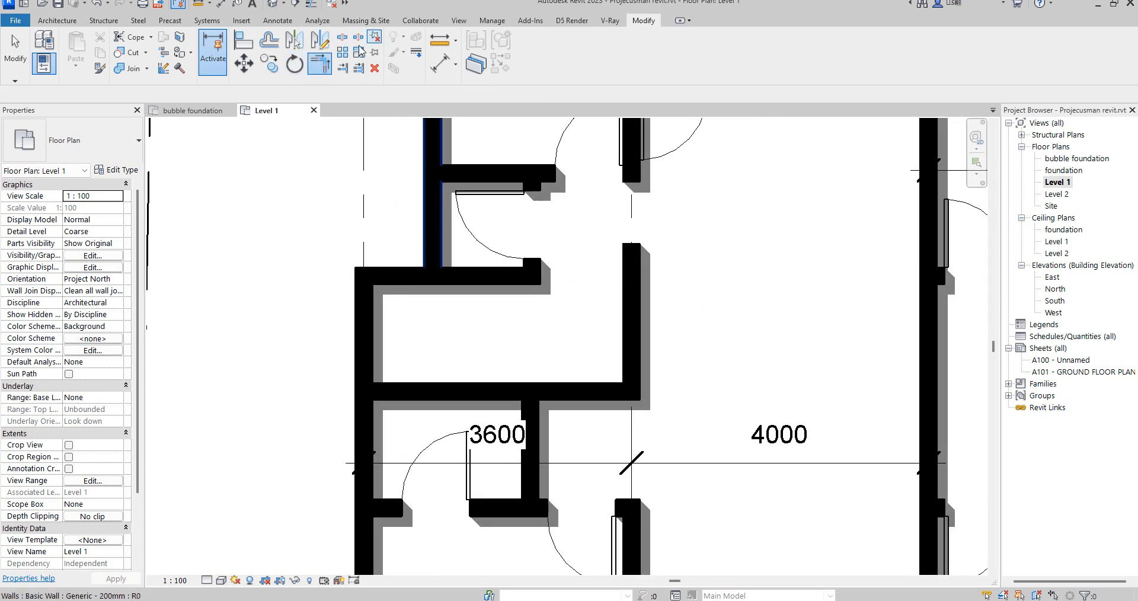
left_click(354, 70)
left_click(500, 267)
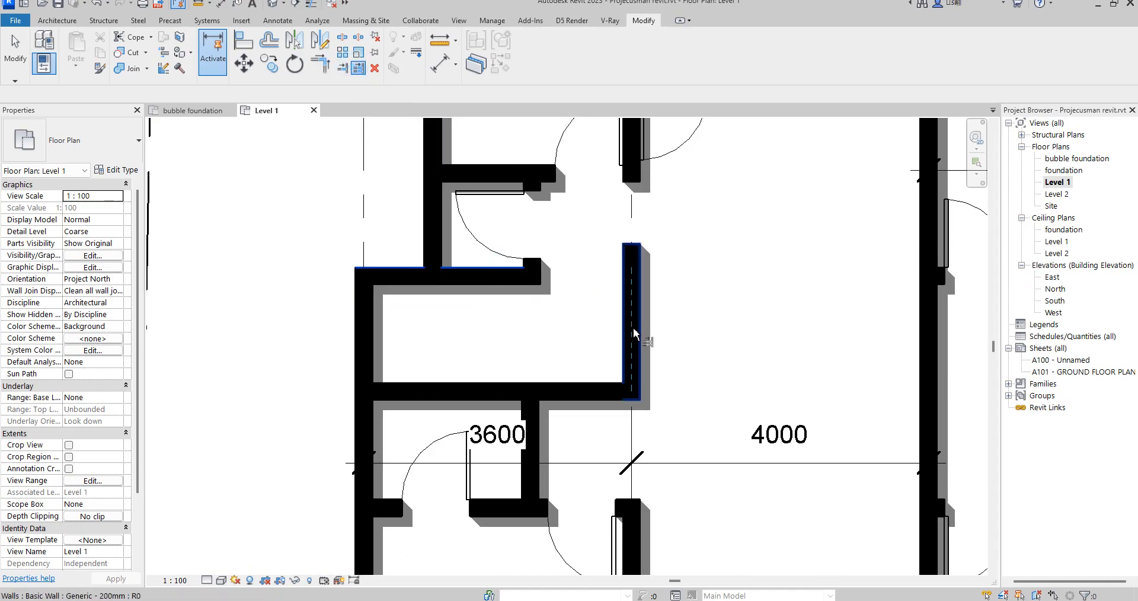
scroll(712, 302, "down", 5)
key("Escape")
key("Escape")
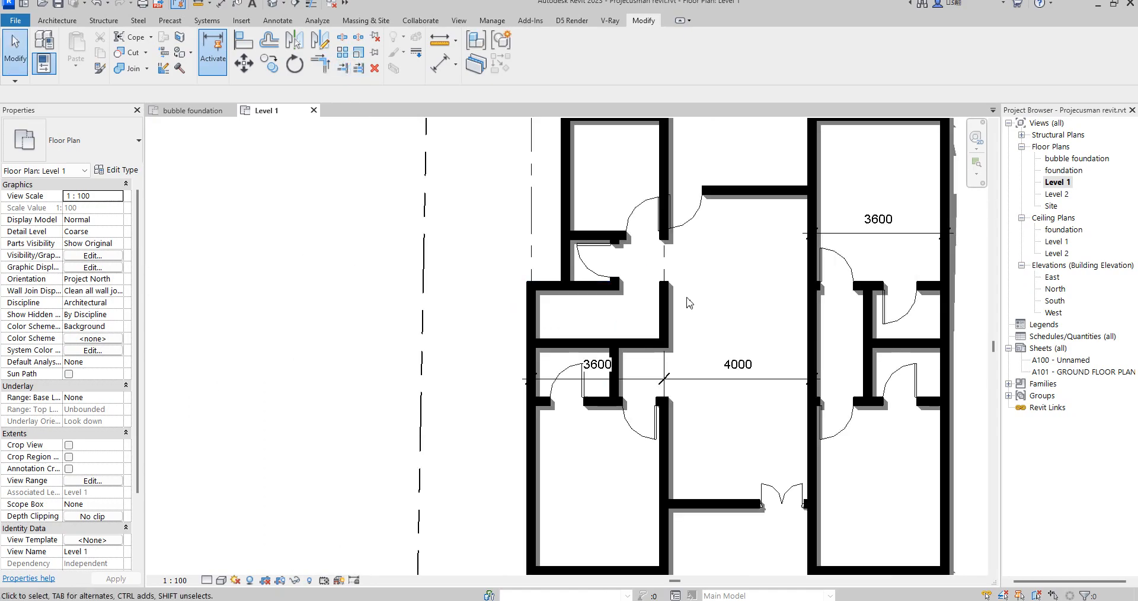
Shorten the recessed upper room's outer wall so that it ends at the short wall above the small room
scroll(652, 325, "up", 5)
scroll(652, 325, "down", 5)
scroll(507, 289, "up", 5)
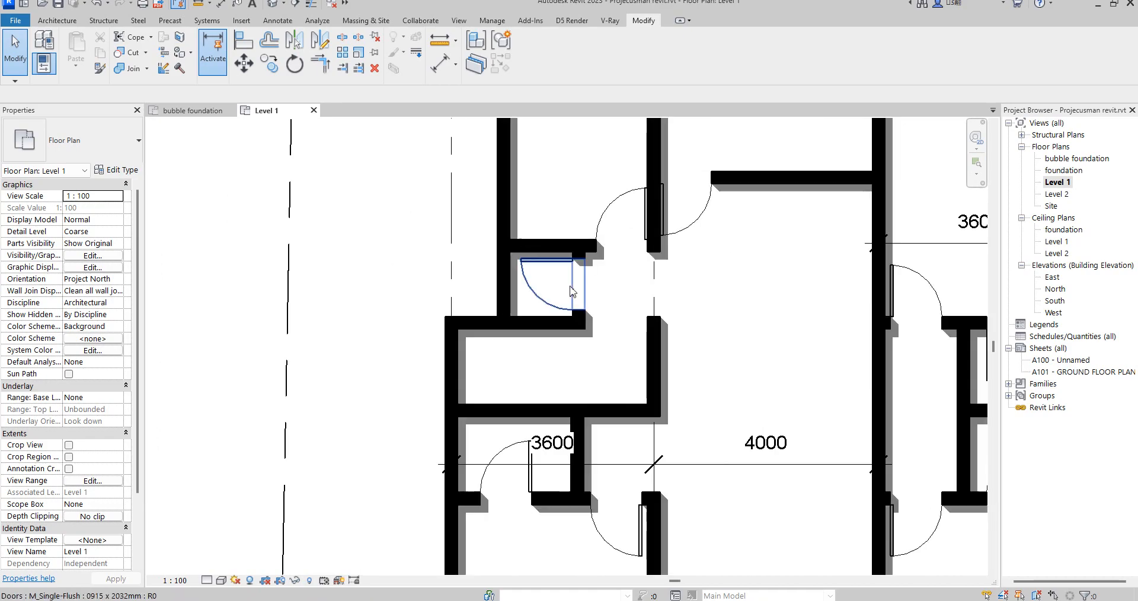
scroll(507, 289, "down", 5)
scroll(504, 292, "up", 5)
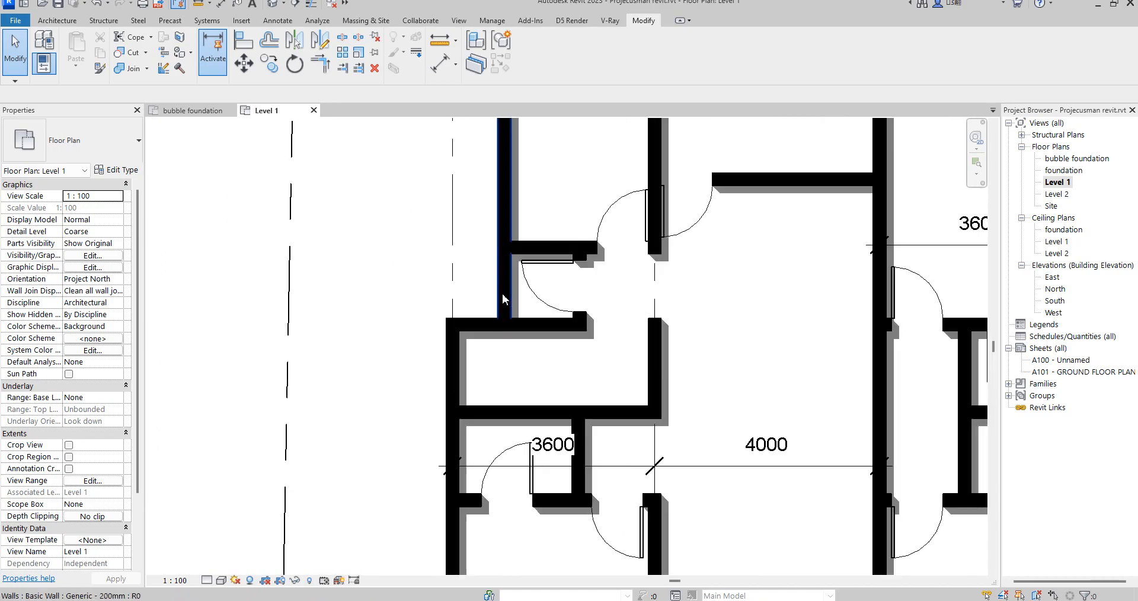
left_click(503, 298)
left_click_drag(504, 298, 504, 247)
Extend the short wall outward past the recess and join it to the grid 4 wall with Trim/Extend to Corner
left_click(514, 250)
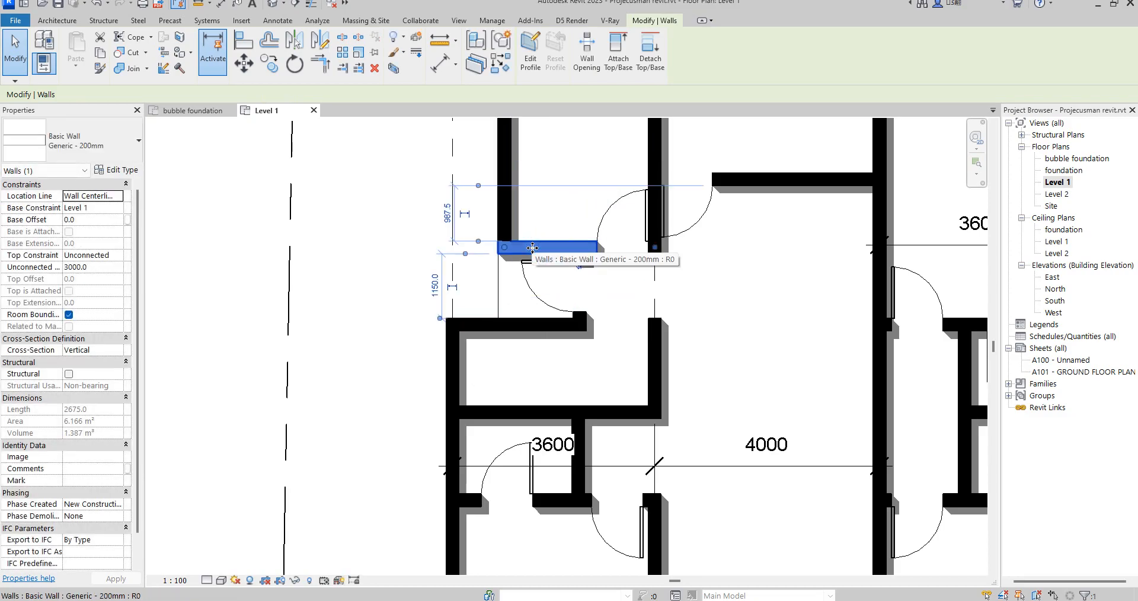
left_click_drag(515, 252, 475, 247)
left_click(319, 62)
left_click(522, 248)
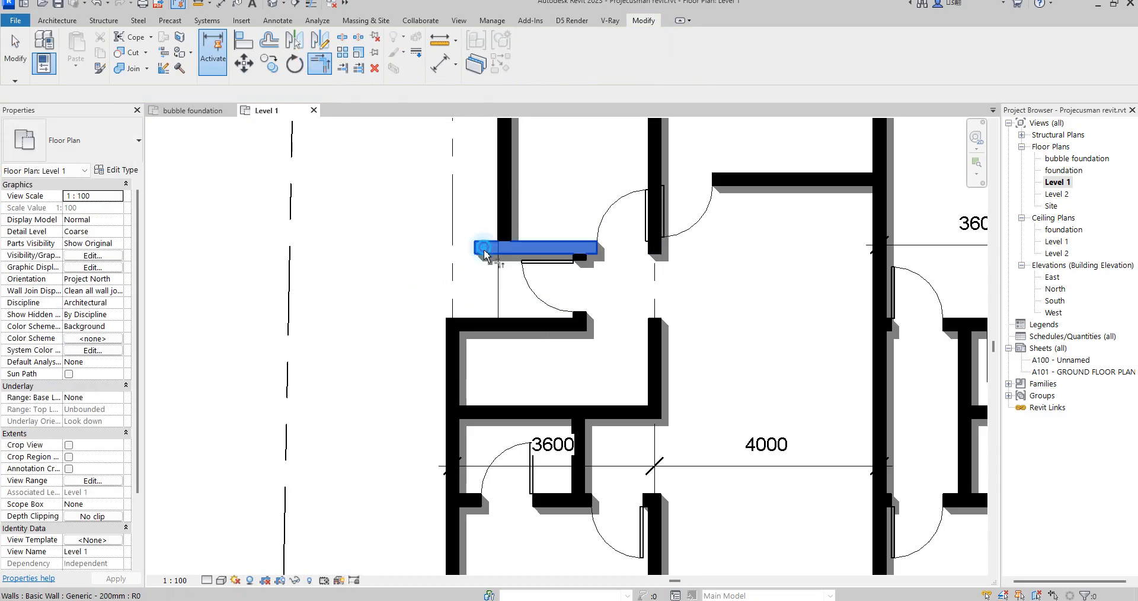
left_click(462, 372)
scroll(468, 375, "down", 3)
scroll(564, 393, "up", 1)
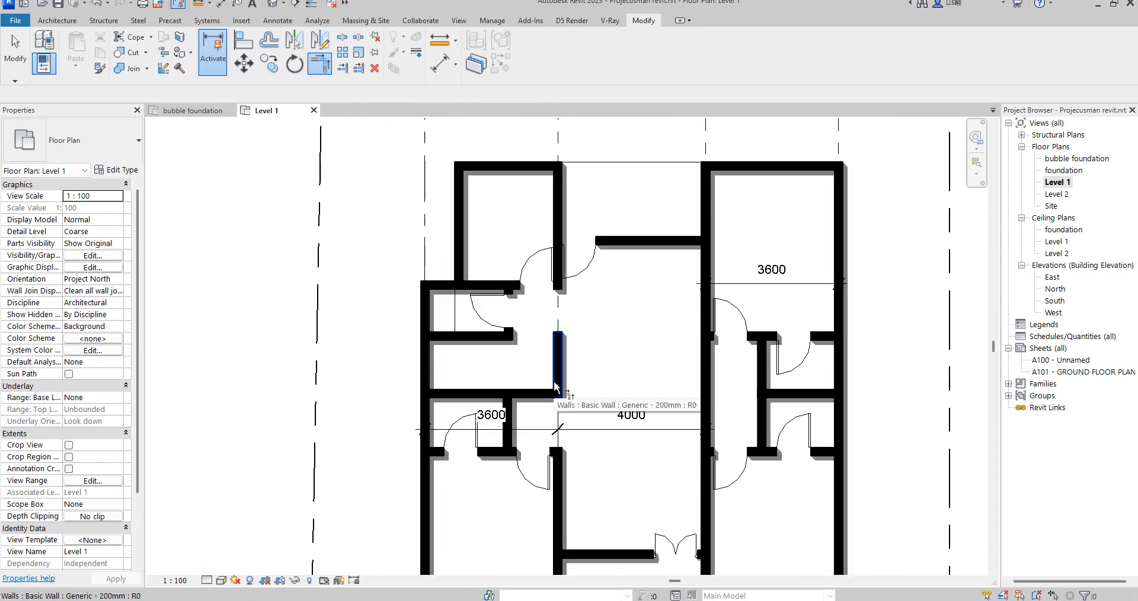
key("Escape")
Edit the floor slab's boundary so it covers the enlarged small room up to the grid 4 wall and the extended short wall
scroll(503, 332, "up", 2)
left_click(428, 301)
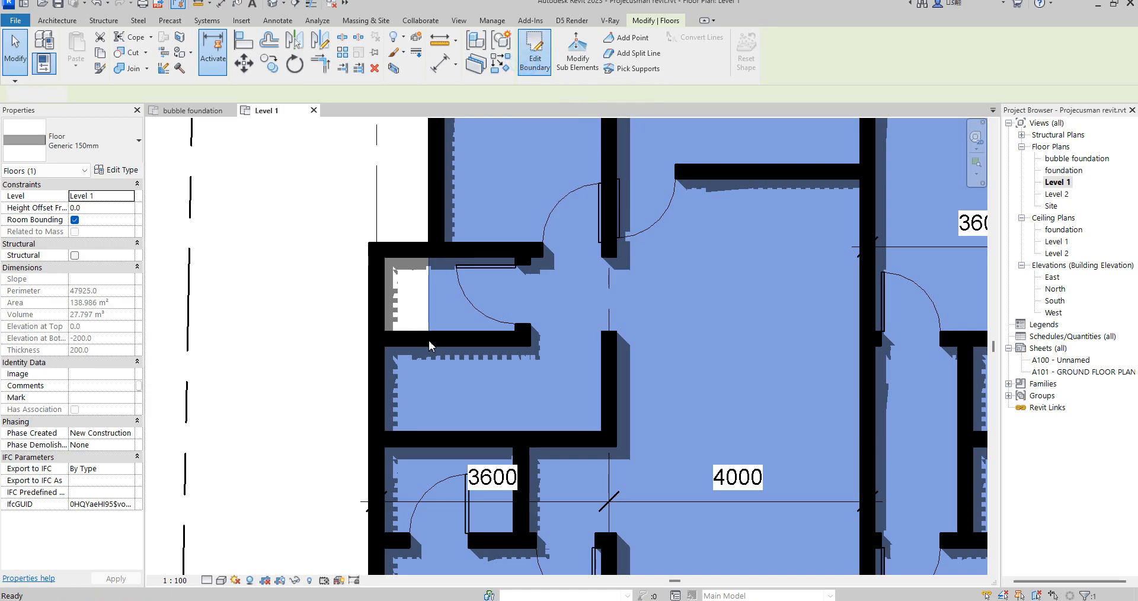
left_click(534, 54)
left_click(406, 331)
left_click_drag(394, 327, 393, 243)
left_click(531, 63)
left_click(292, 333)
Add the 2.5mm Arial text label "living room" in the central space above the double door
scroll(473, 306, "down", 2)
scroll(614, 347, "down", 5)
scroll(611, 432, "up", 4)
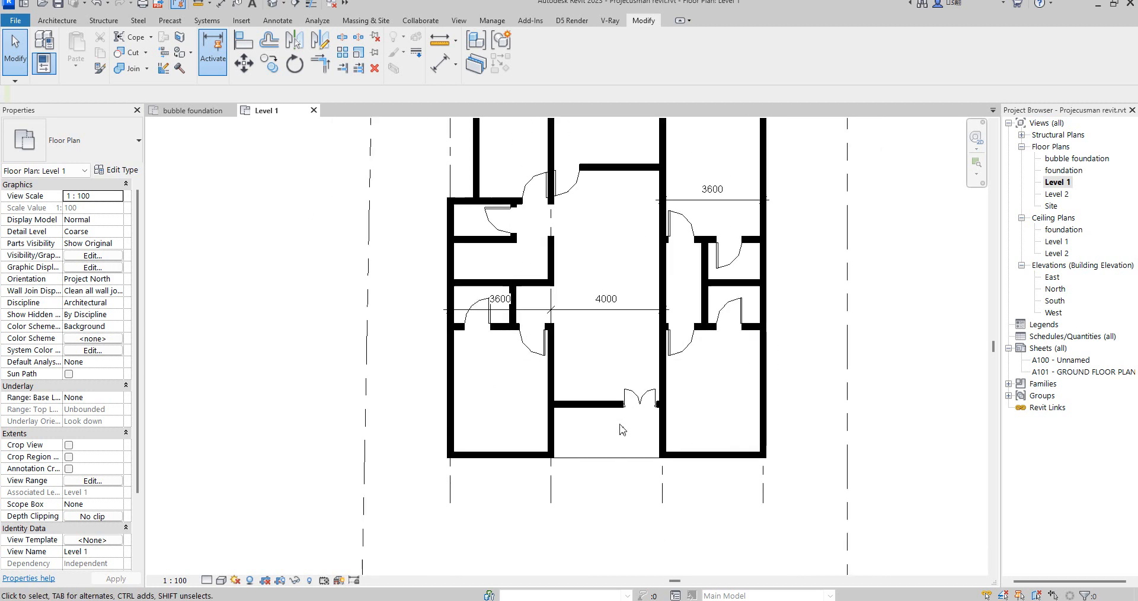
scroll(620, 432, "down", 2)
scroll(595, 380, "up", 4)
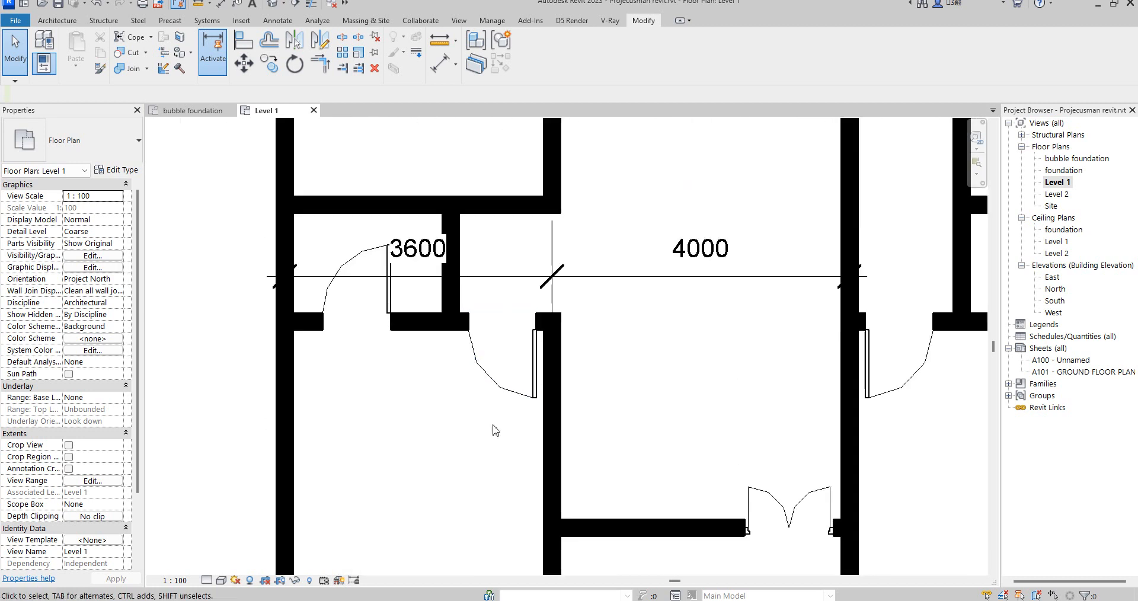
scroll(503, 414, "down", 3)
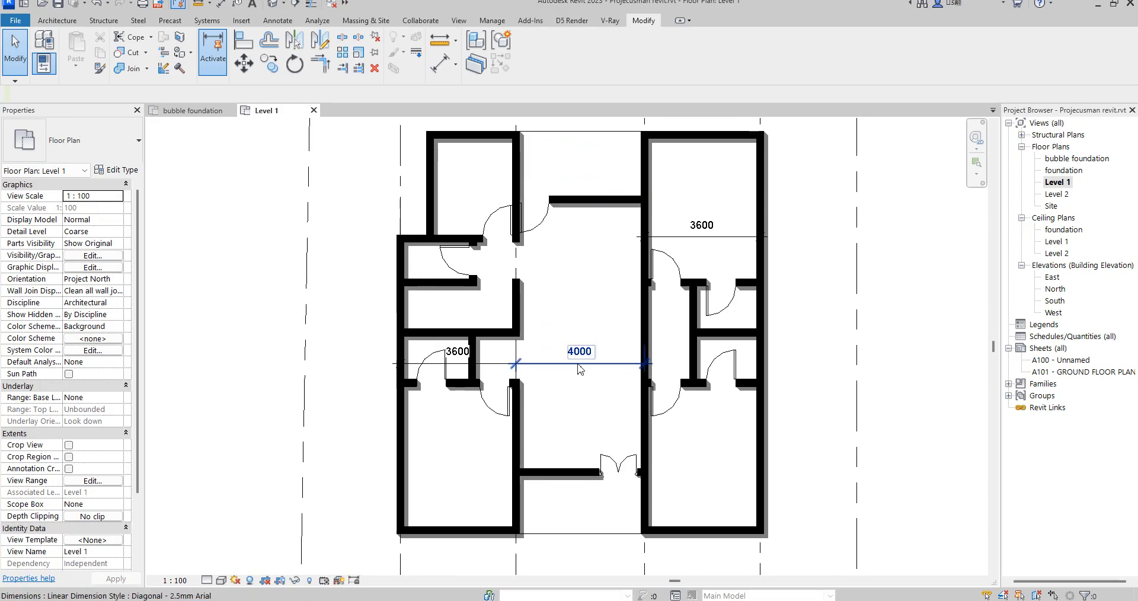
left_click(252, 4)
scroll(556, 411, "up", 1)
scroll(556, 410, "up", 1)
left_click(556, 401)
type("living ro")
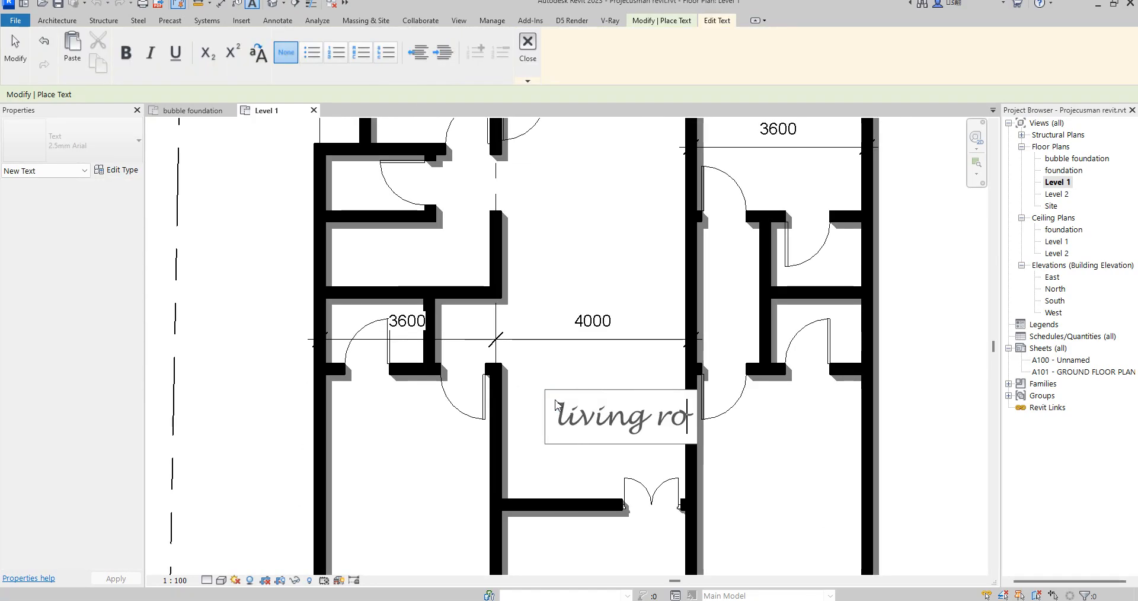
left_click(600, 363)
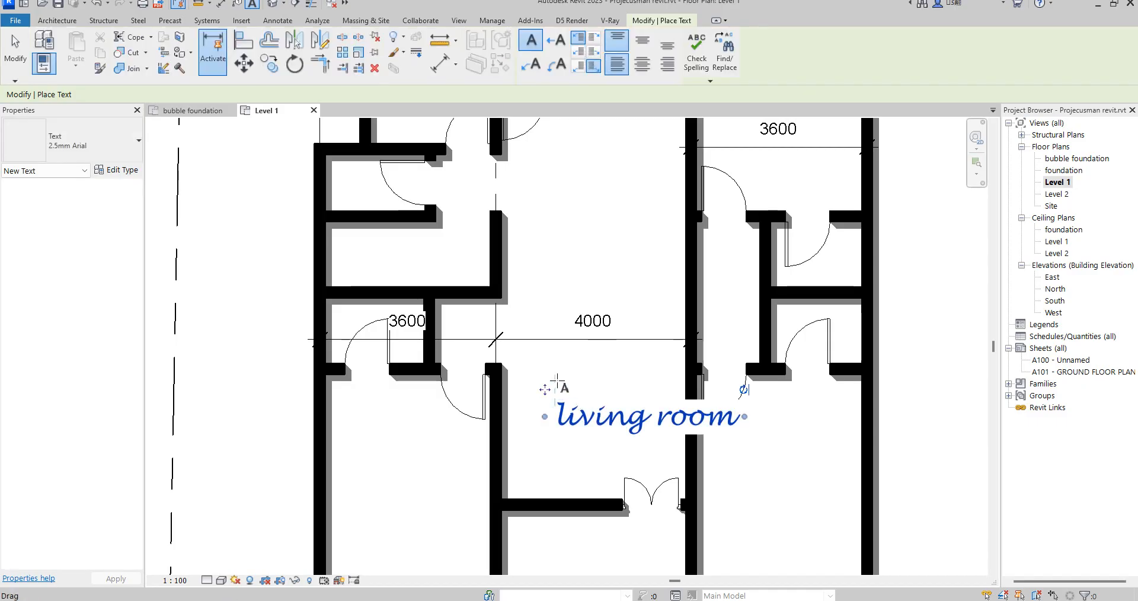
Add the 2.5mm Arial text label "master room", broken onto two lines, in the large room beside the double-door entrance, between grids 4 and 3
scroll(466, 448, "down", 3)
scroll(466, 444, "up", 2)
scroll(466, 447, "up", 1)
left_click(475, 426)
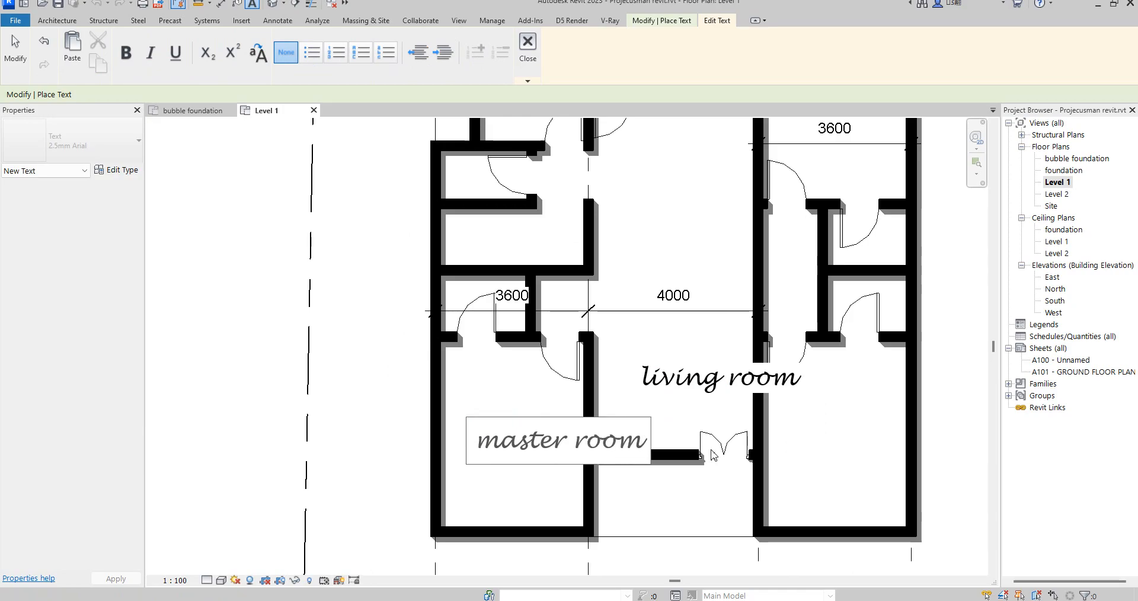
key("Return")
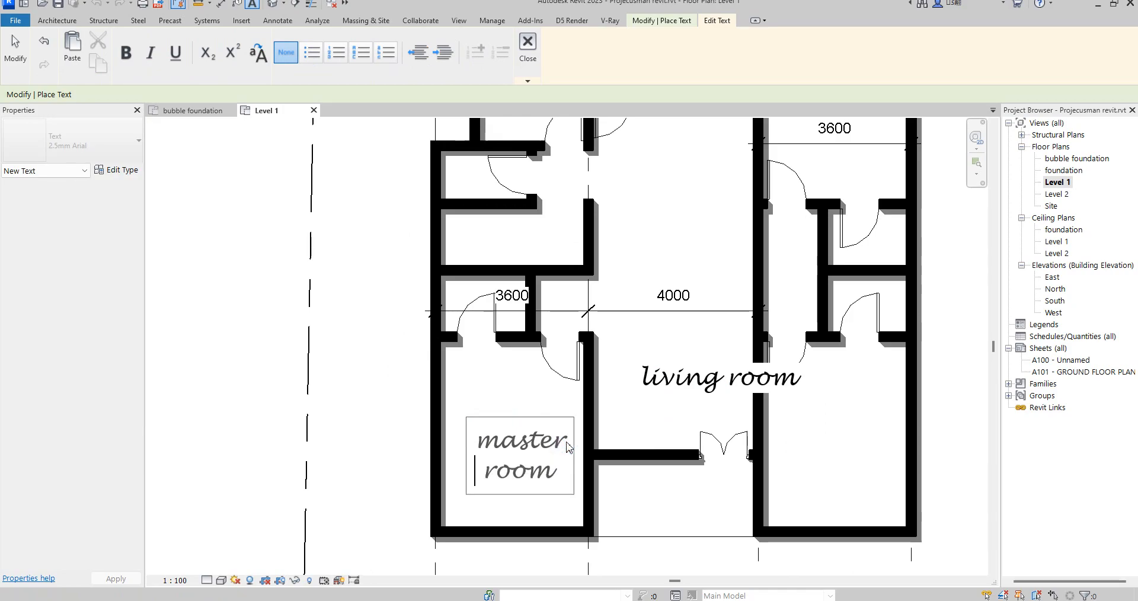
scroll(720, 427, "down", 3)
left_click(712, 448)
Label the large room opposite the master room "madam room" and the upper room between grids 2 and 1 "children room", each on two lines
scroll(704, 430, "up", 2)
left_click(704, 430)
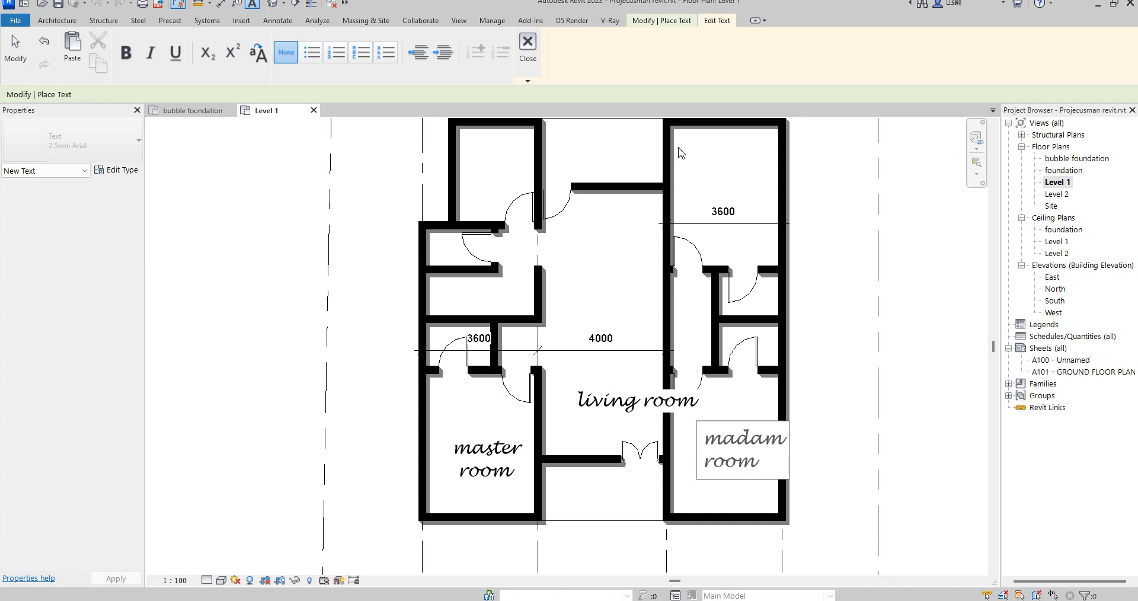
left_click(711, 182)
left_click(710, 177)
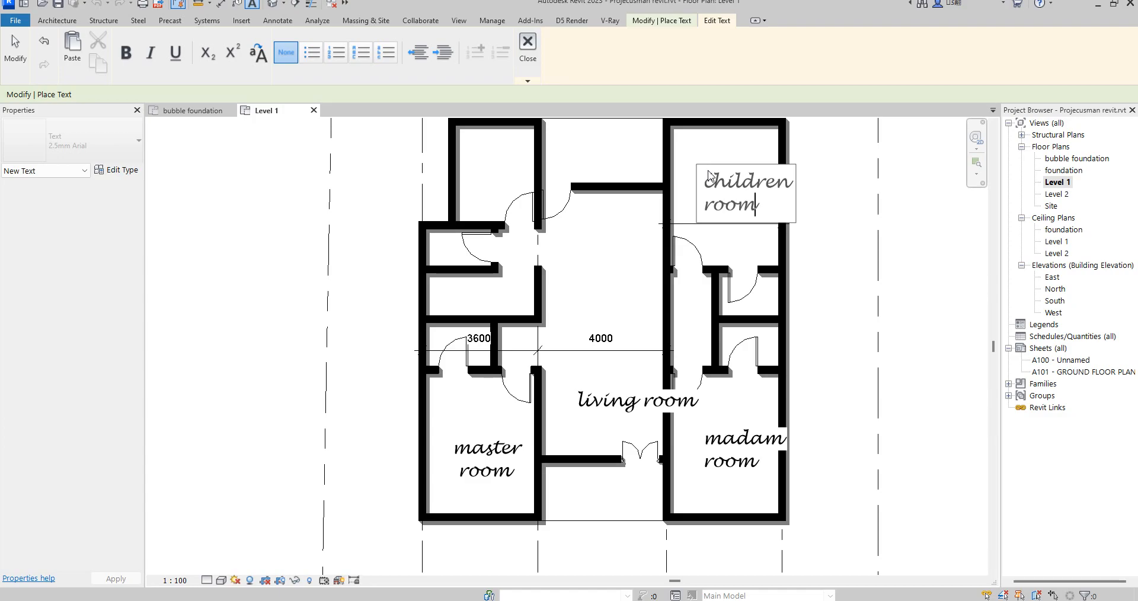
left_click(835, 224)
scroll(831, 216, "down", 1)
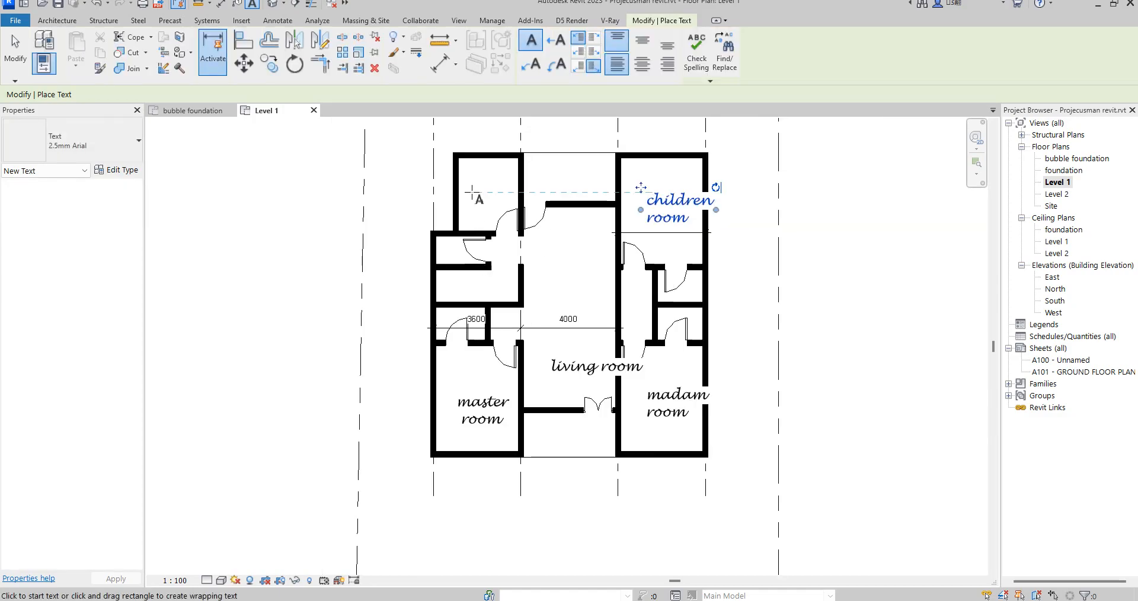
Add the text labels "kitch" in the recessed upper room and "store" in the small room below it
scroll(475, 186, "up", 2)
left_click(473, 185)
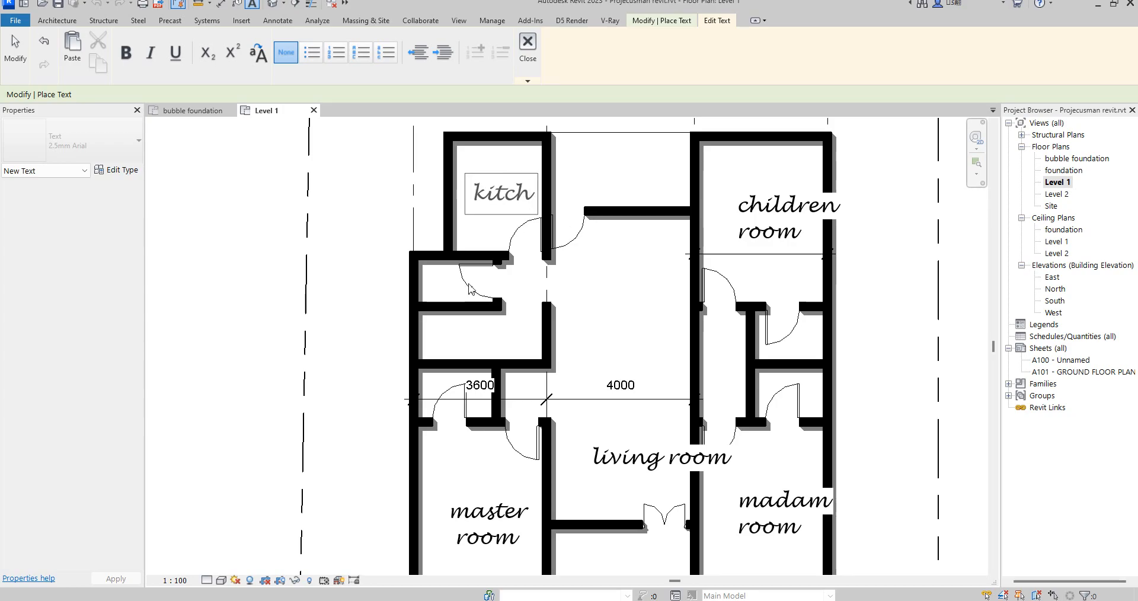
left_click(440, 289)
left_click(440, 289)
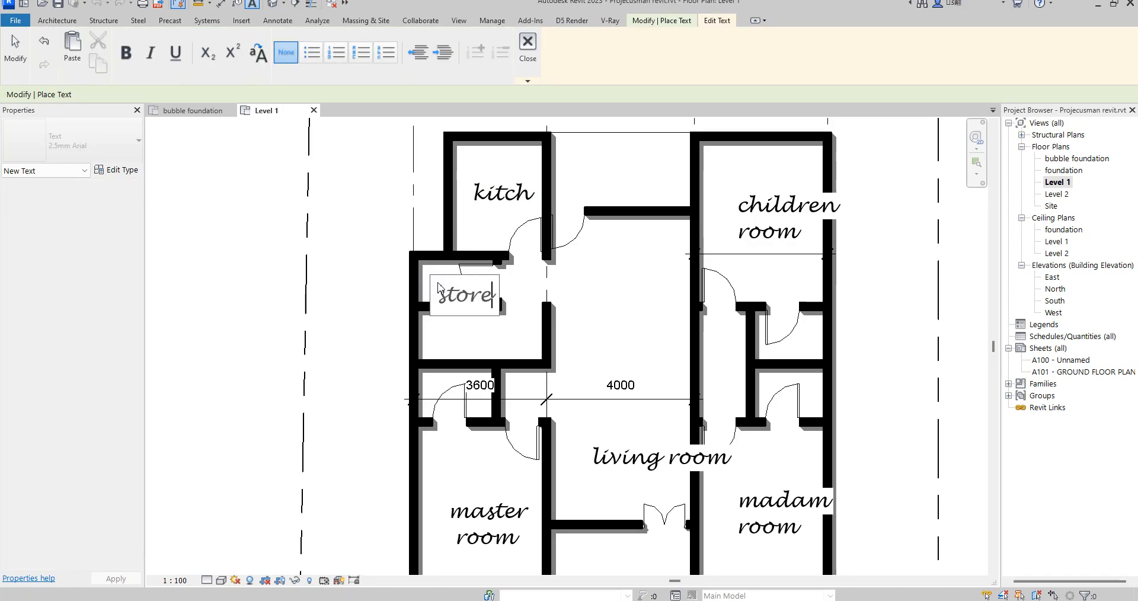
left_click(485, 341)
Move the "store" label up and toward the outer wall so it sits inside its small room
scroll(423, 276, "up", 3)
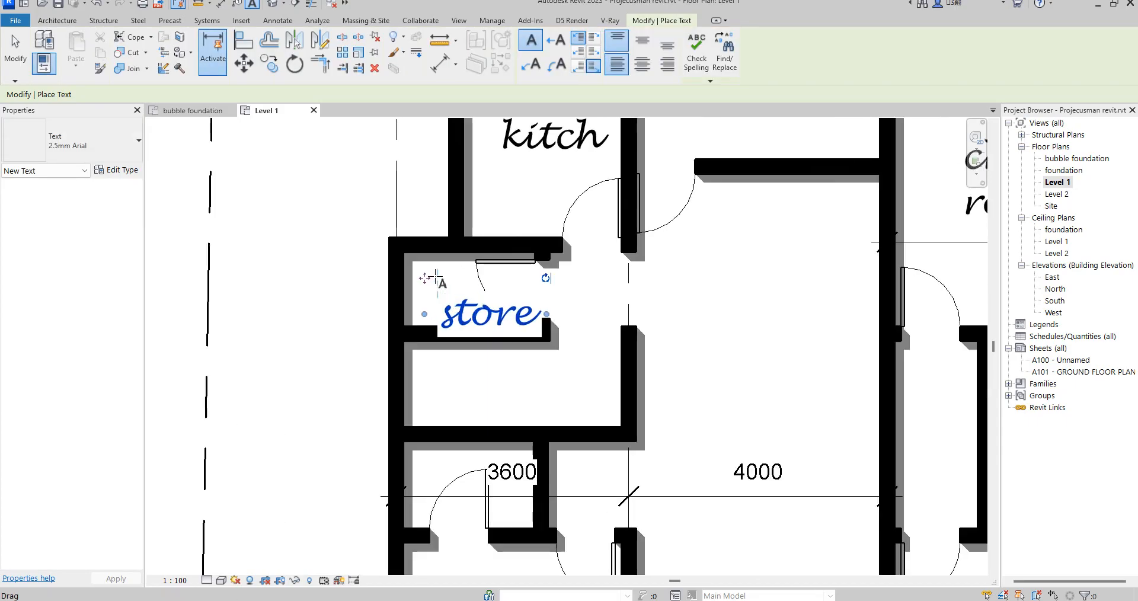
key("Escape")
left_click(433, 290)
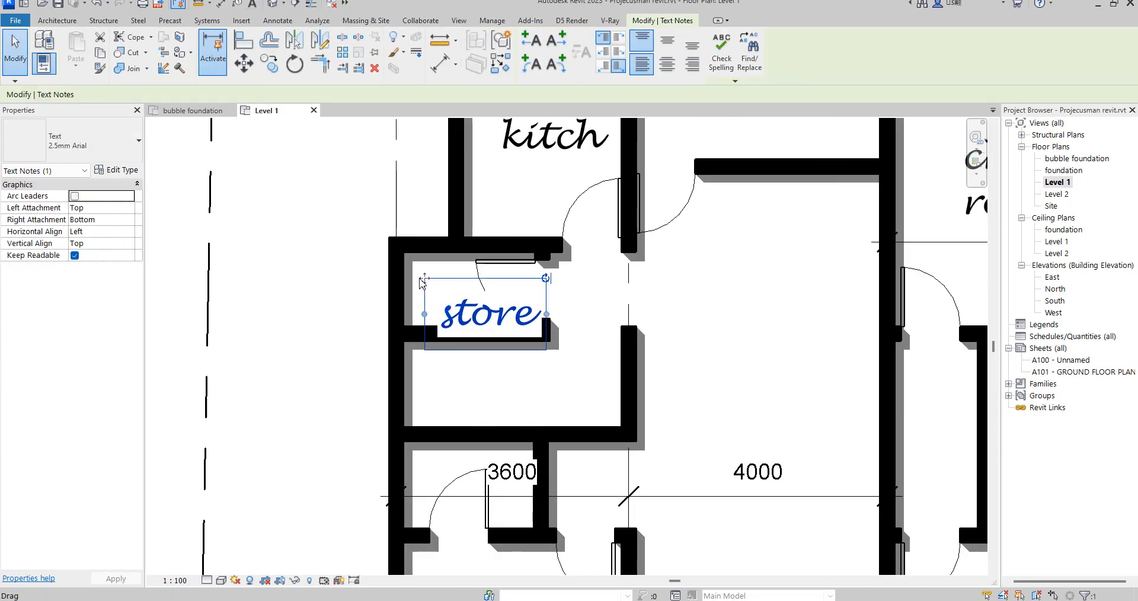
left_click_drag(420, 282, 391, 252)
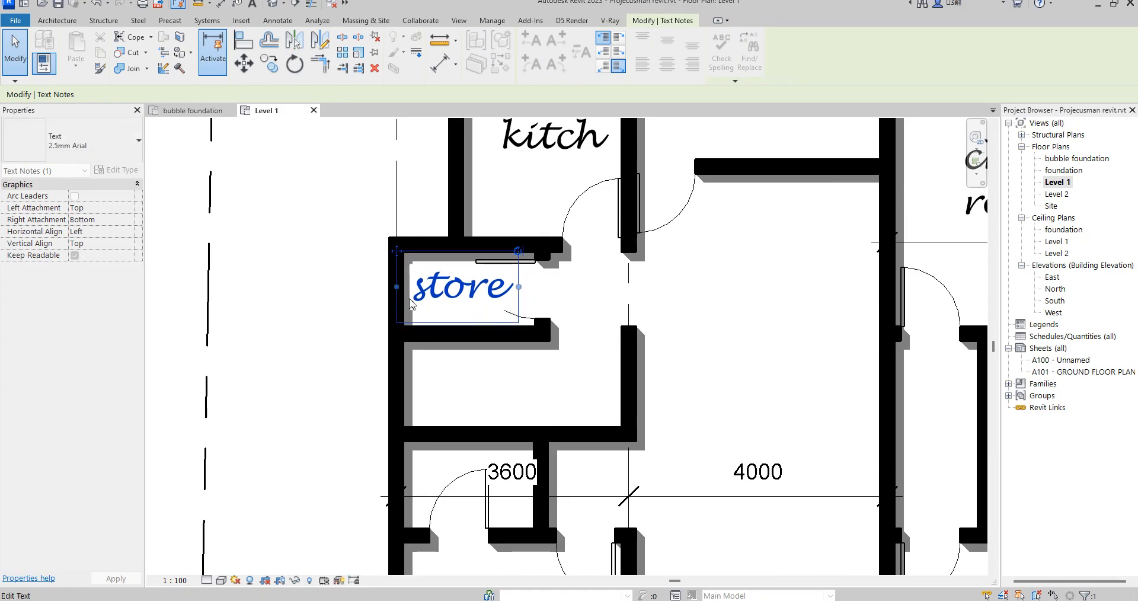
scroll(546, 334, "down", 3)
left_click(622, 319)
Break the "living room" label onto two lines and move it away from the double door, further inside the central space
scroll(579, 379, "down", 2)
scroll(611, 428, "up", 1)
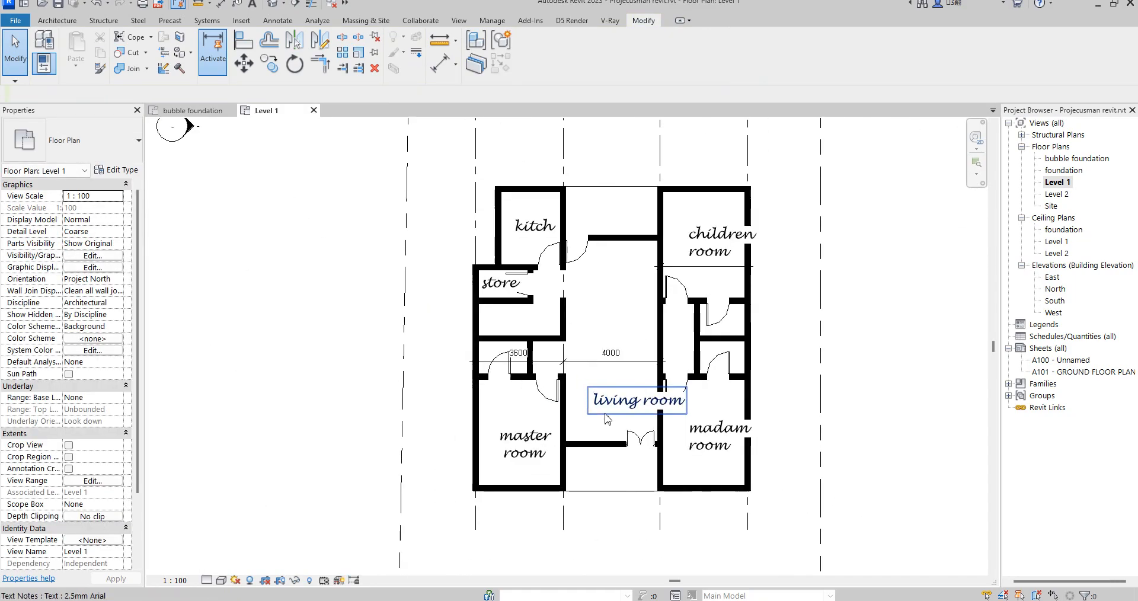
left_click(655, 414)
scroll(655, 413, "up", 2)
double_click(635, 397)
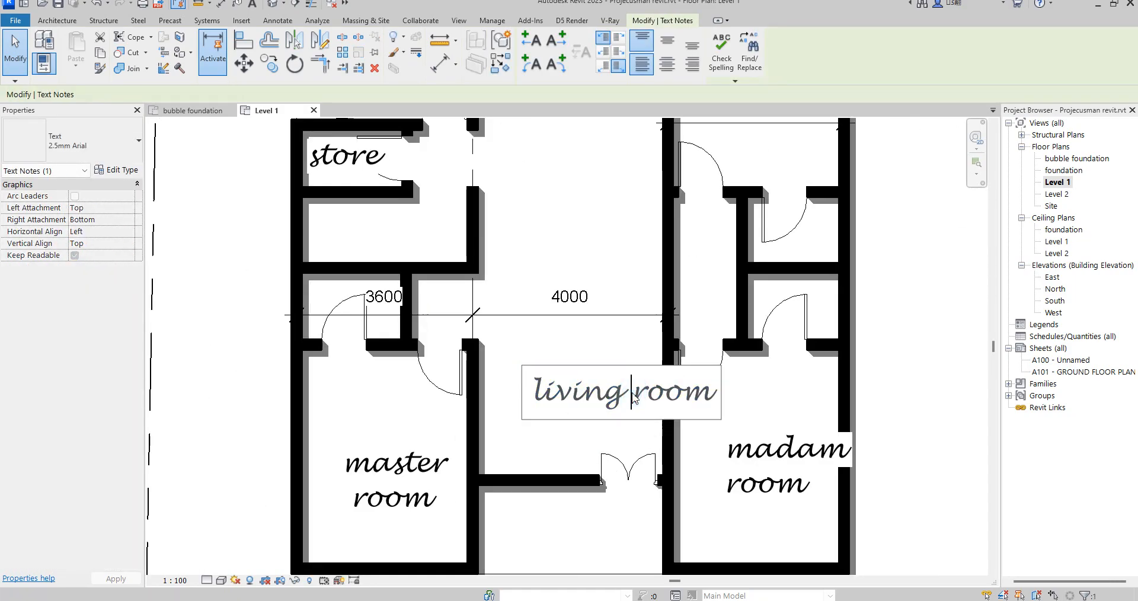
key("Return")
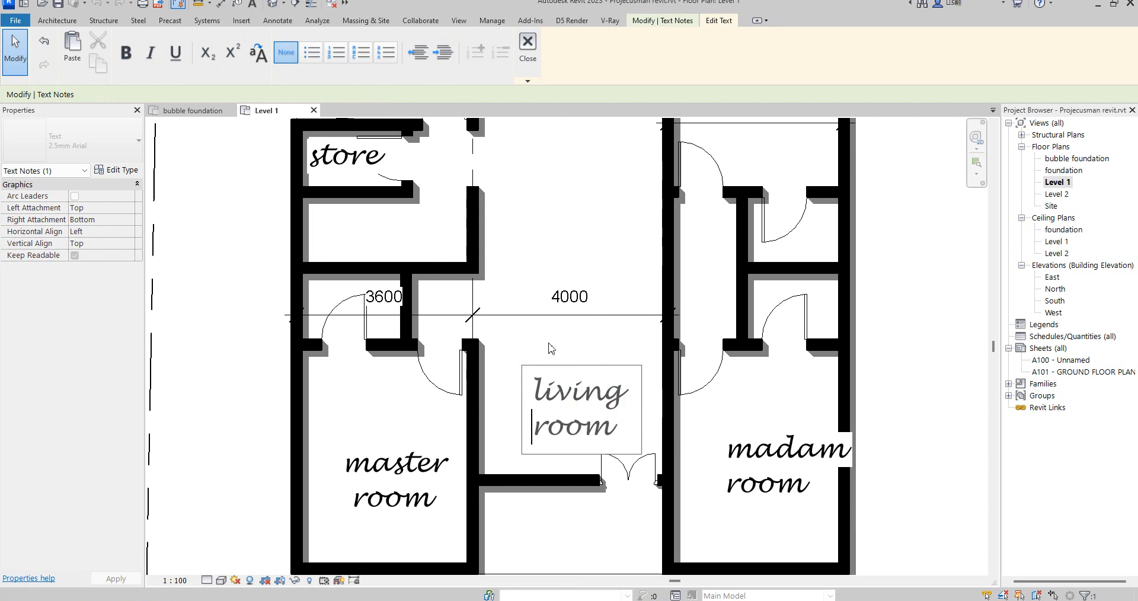
left_click(535, 364)
left_click_drag(523, 366, 505, 340)
left_click(584, 236)
Examine the labelled floor plan, checking the layout and the placement of the room names
scroll(566, 335, "down", 4)
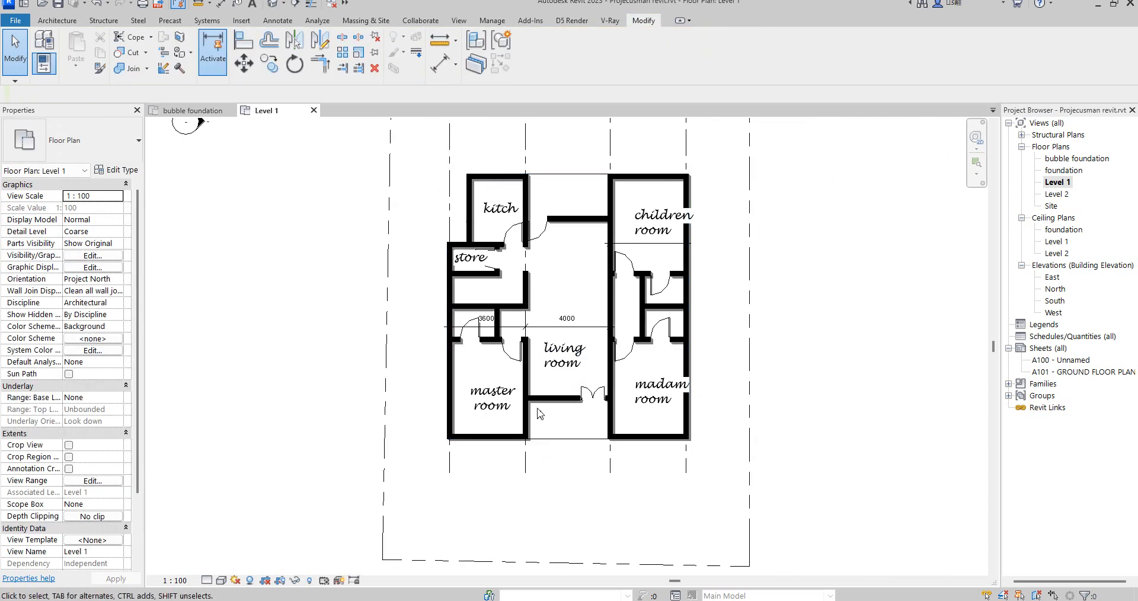
scroll(549, 420, "down", 1)
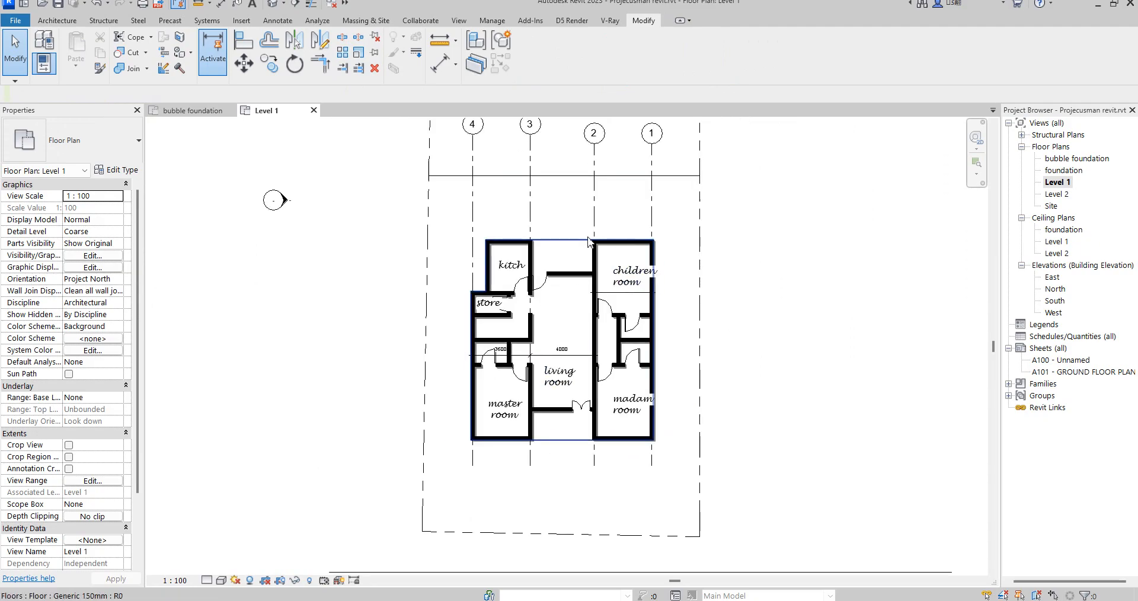
scroll(643, 254, "up", 2)
scroll(558, 303, "down", 3)
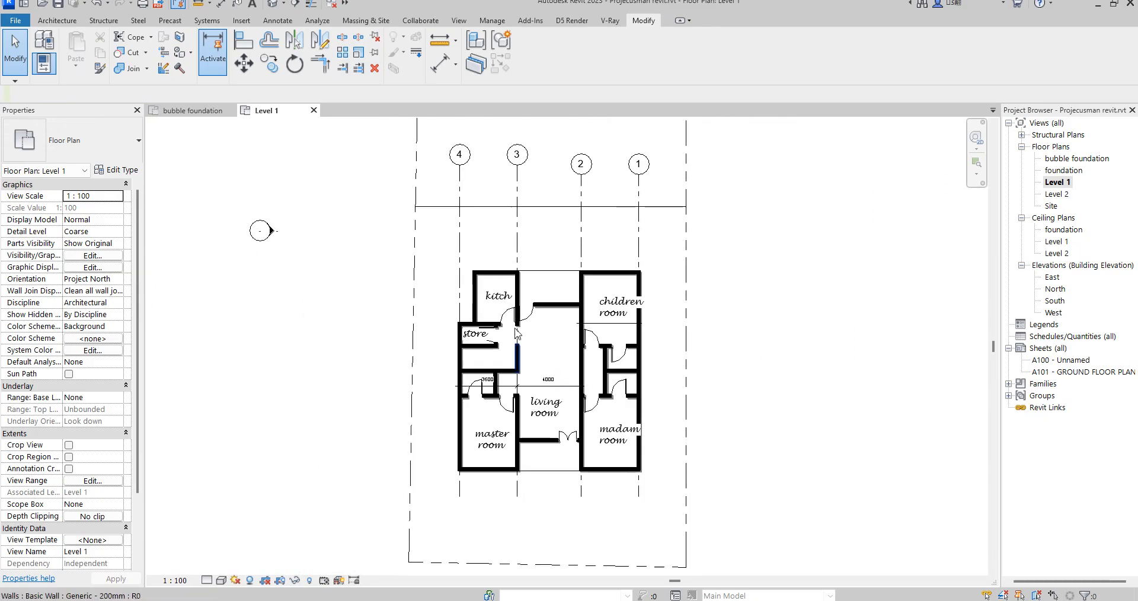
scroll(509, 399, "up", 1)
scroll(464, 323, "up", 2)
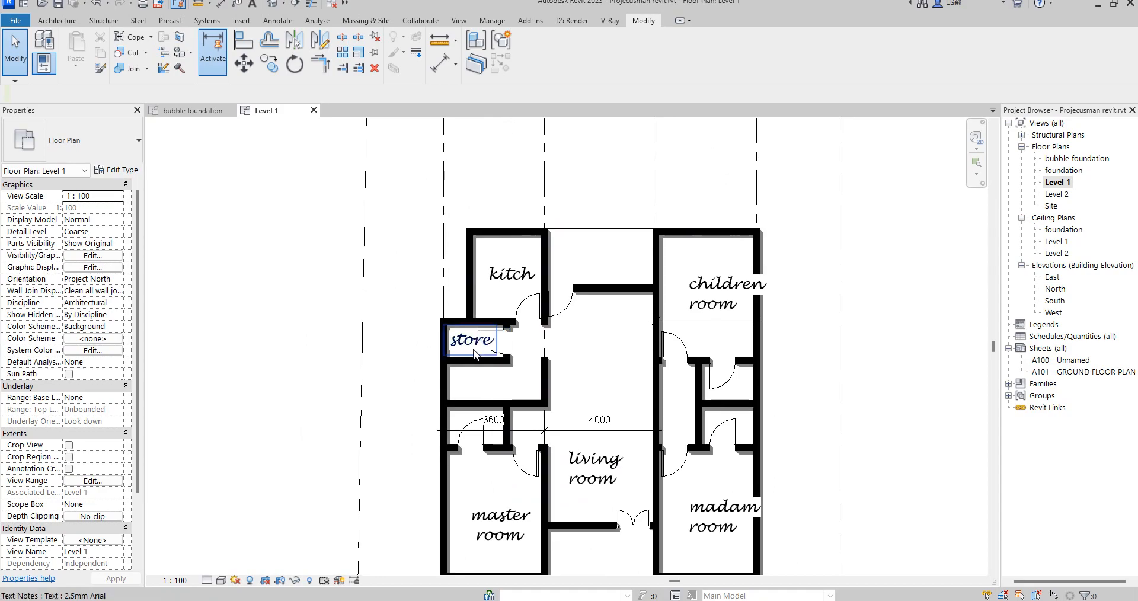
scroll(551, 379, "up", 3)
scroll(490, 260, "down", 2)
scroll(493, 267, "up", 1)
scroll(474, 308, "down", 3)
scroll(470, 446, "up", 2)
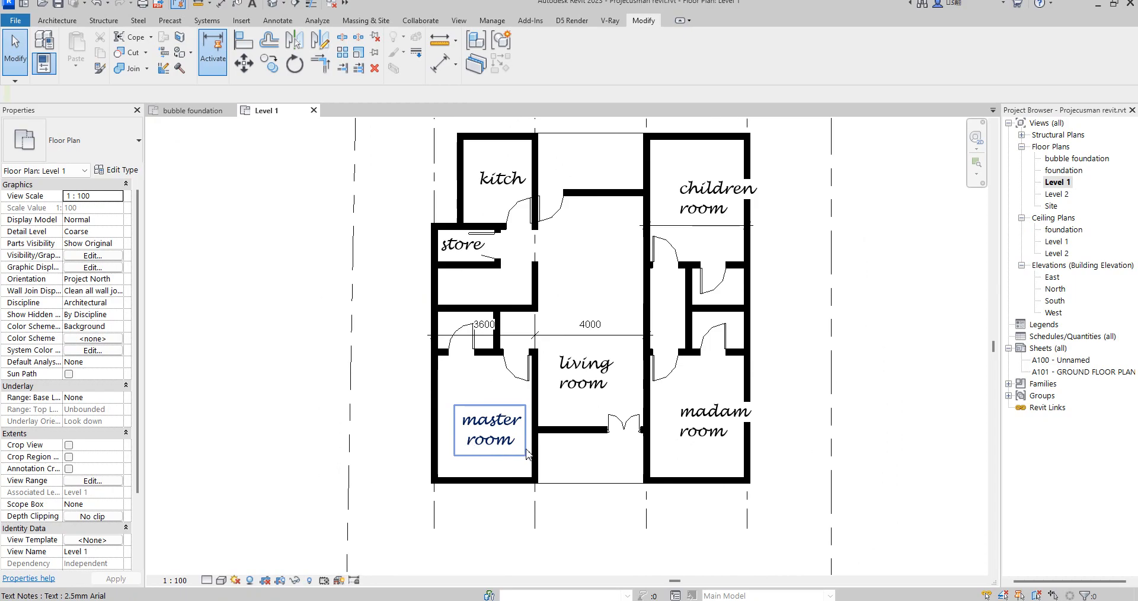
Move the "master room" label slightly up and toward the outer wall within its room
left_click(480, 446)
left_click_drag(457, 407, 447, 389)
scroll(379, 371, "up", 1)
scroll(682, 354, "down", 2)
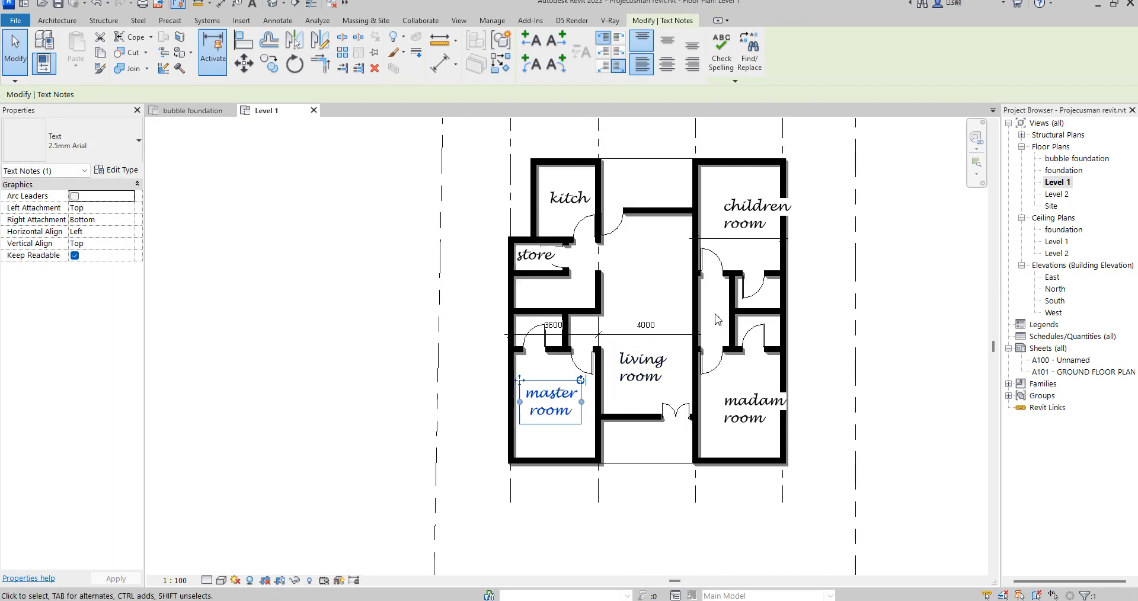
scroll(686, 354, "down", 2)
scroll(817, 374, "up", 1)
left_click(842, 364)
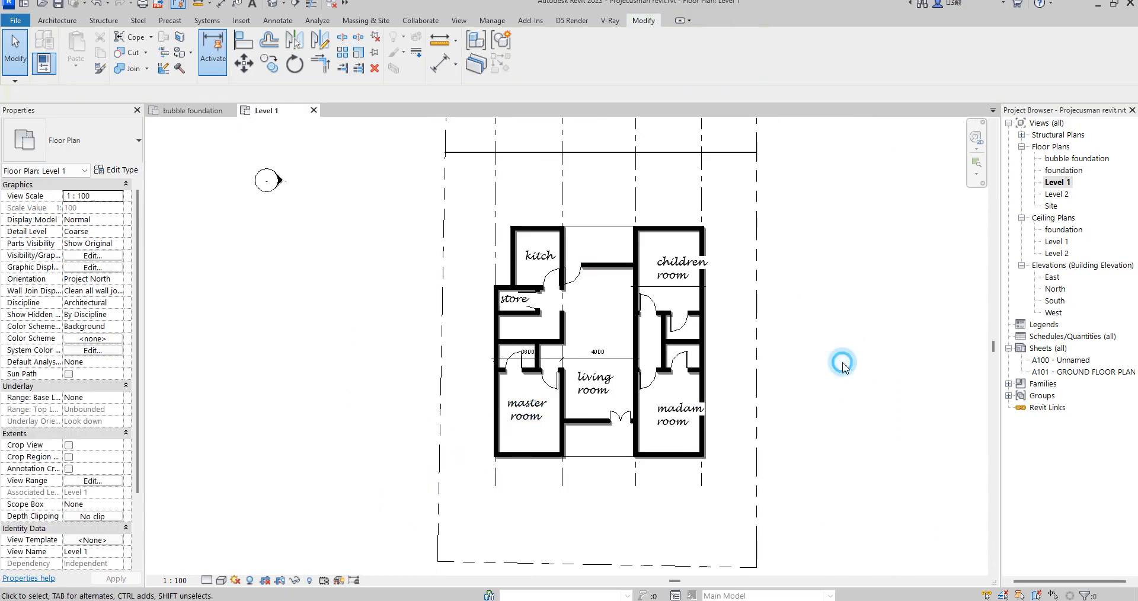